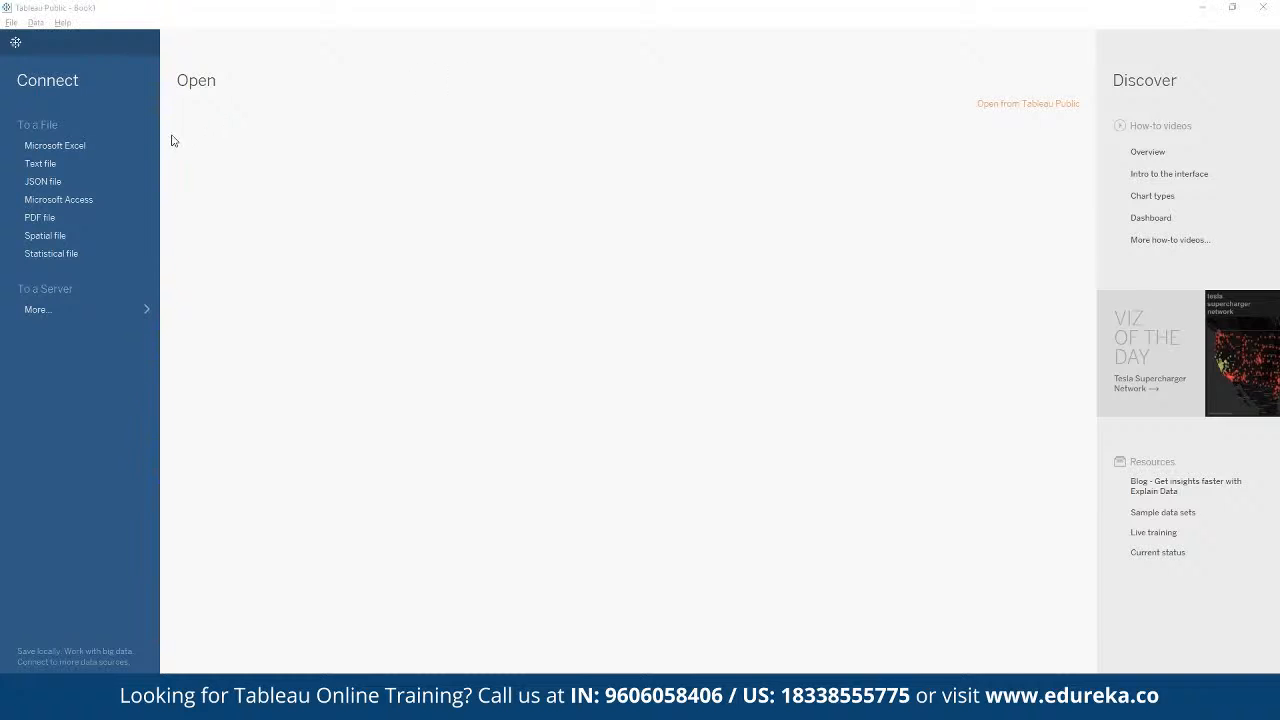
Step: Connect to the Excel workbook Global Superstore Orders 2016.xlsx in the Downloads folder
left_click(62, 147)
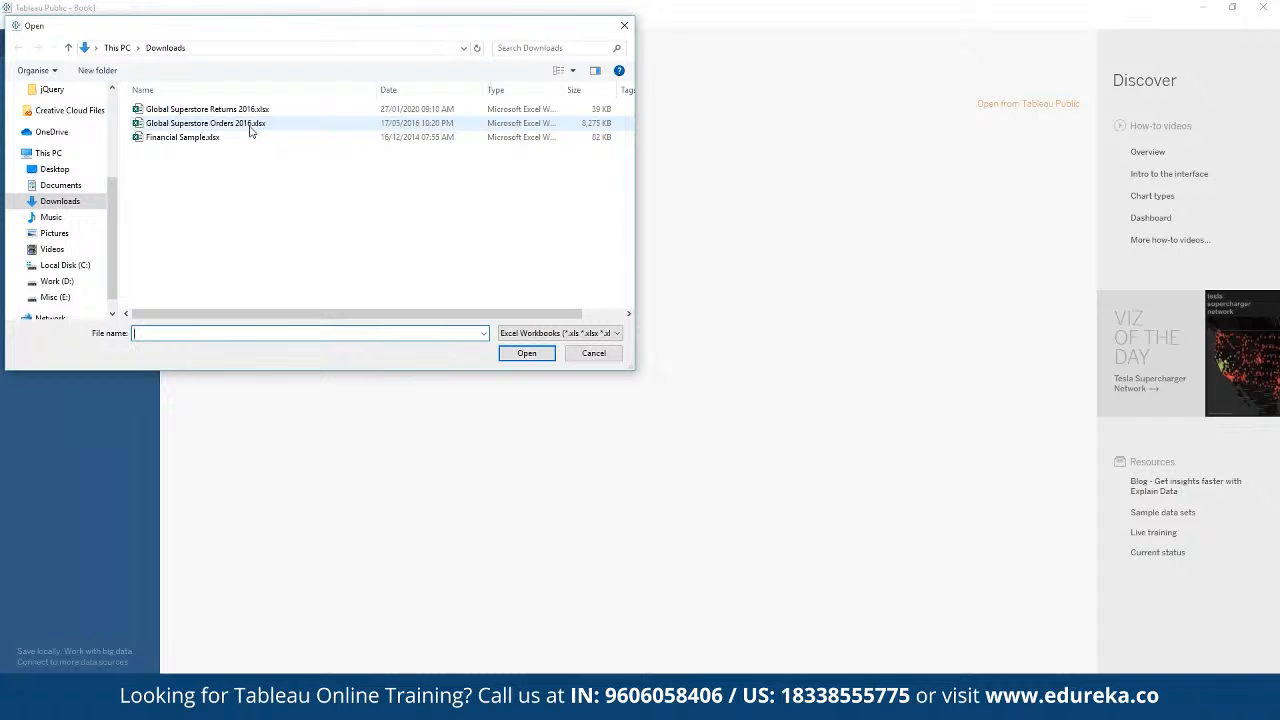
left_click(250, 128)
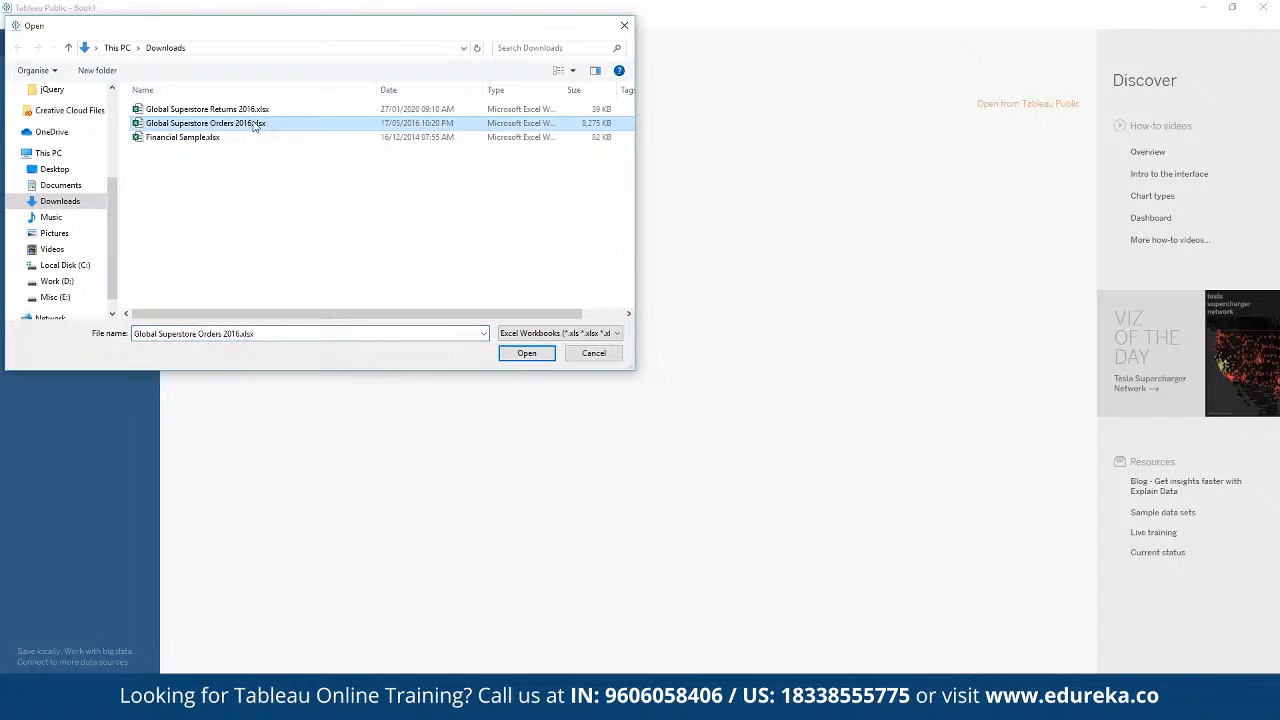
left_click(257, 112)
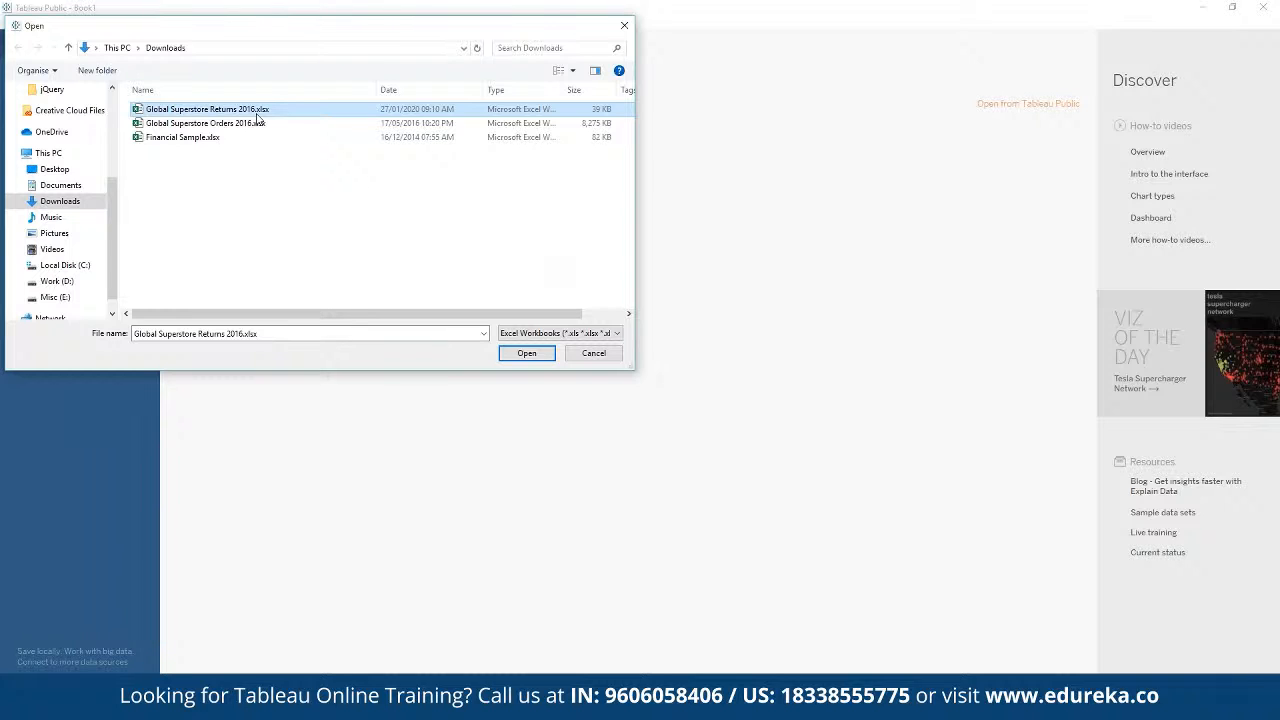
left_click(285, 128)
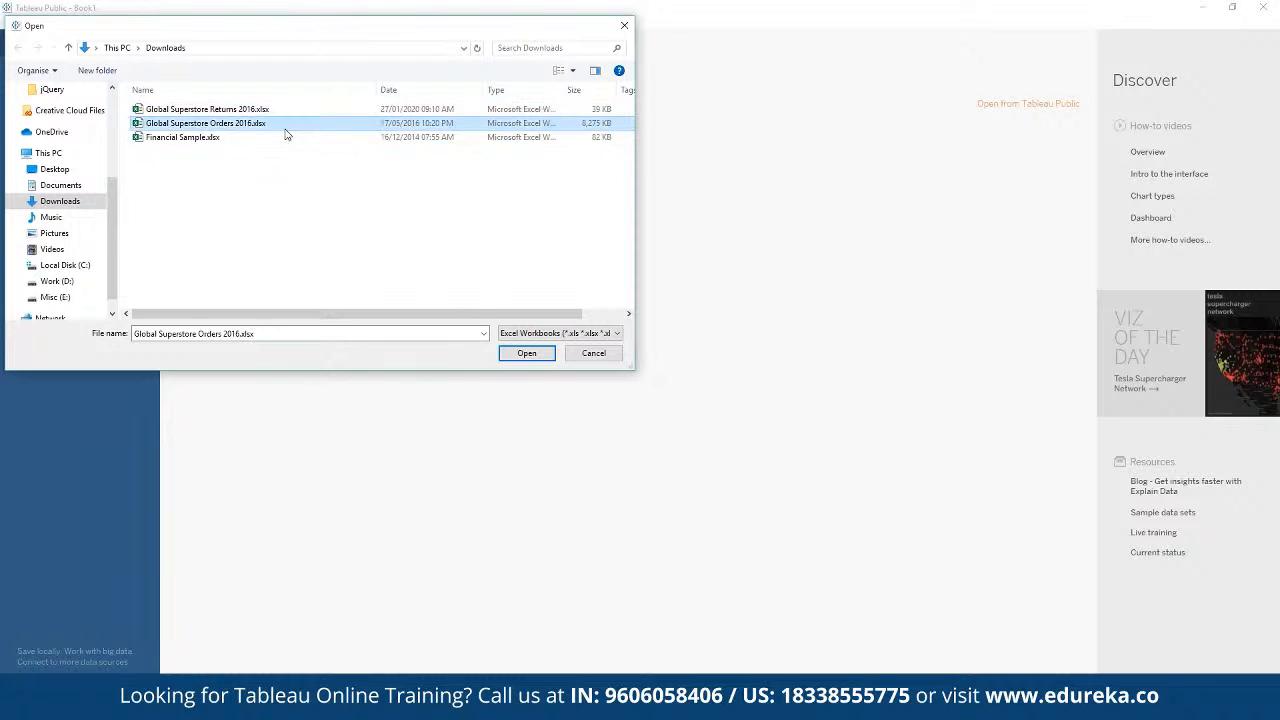
left_click(526, 354)
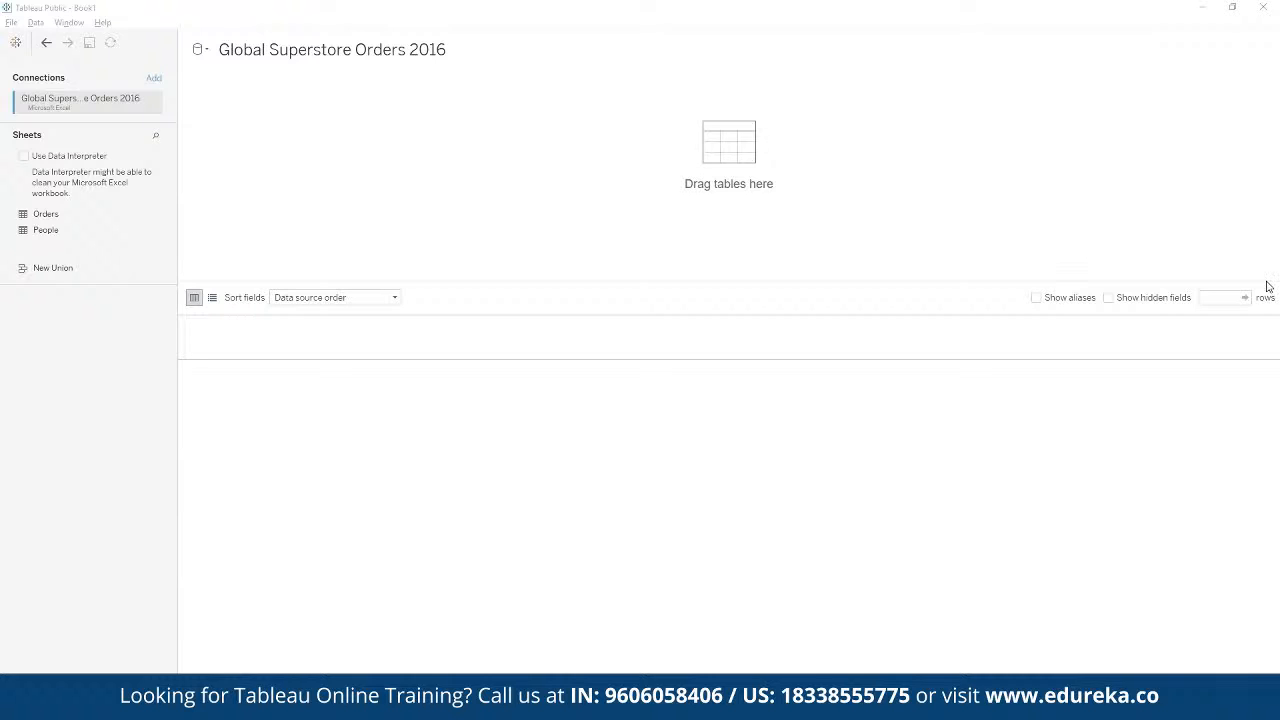
Step: Preview the People sheet in the data source, and use the Orders sheet as its only table
left_click(50, 214)
left_click(60, 231)
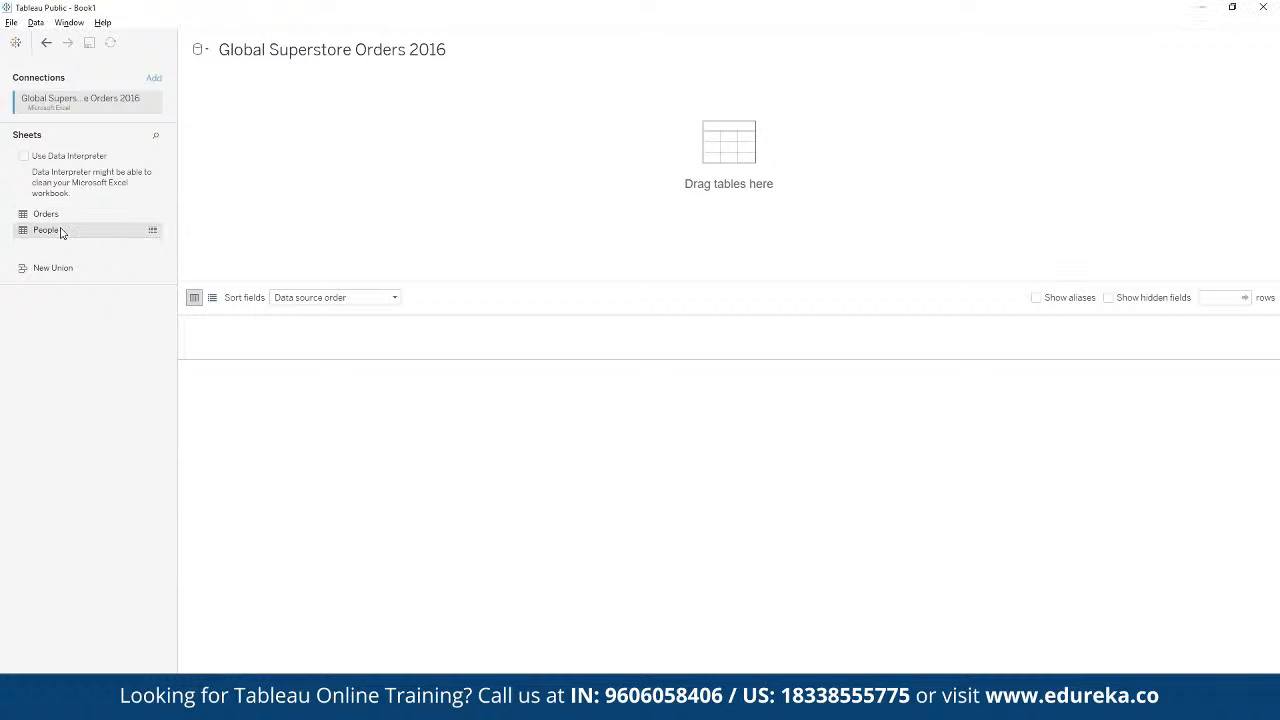
double_click(60, 231)
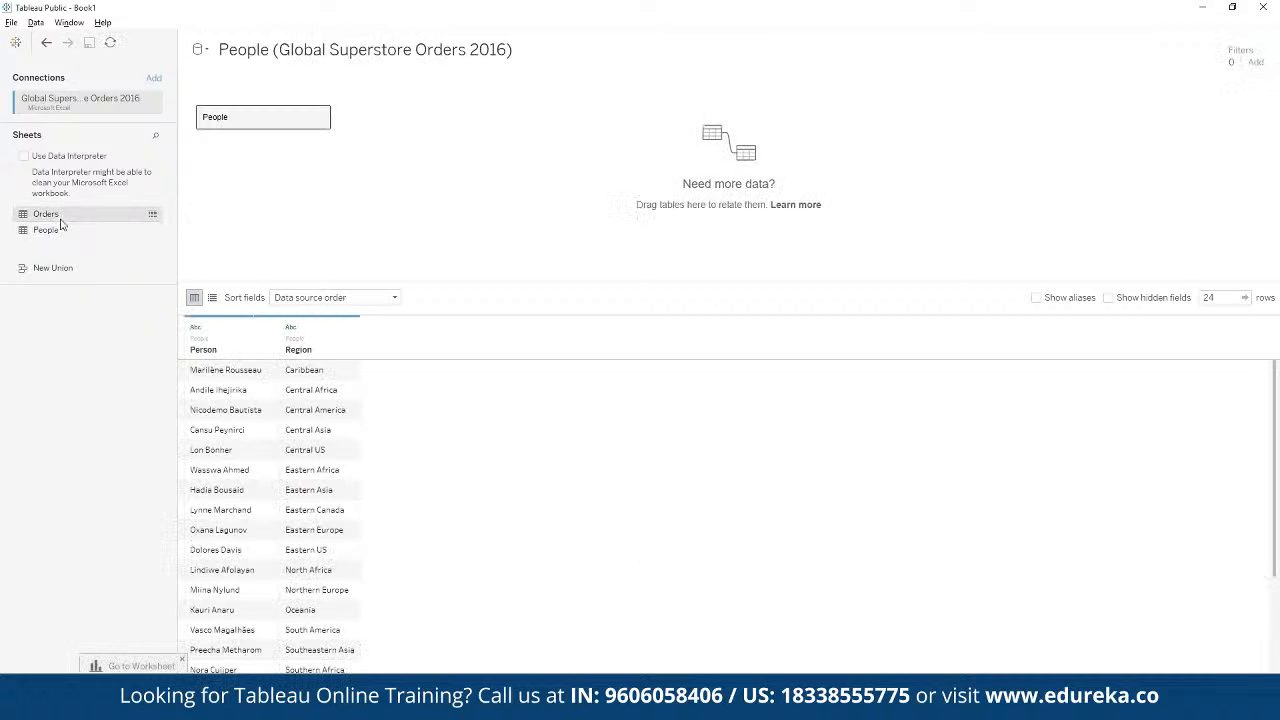
double_click(48, 221)
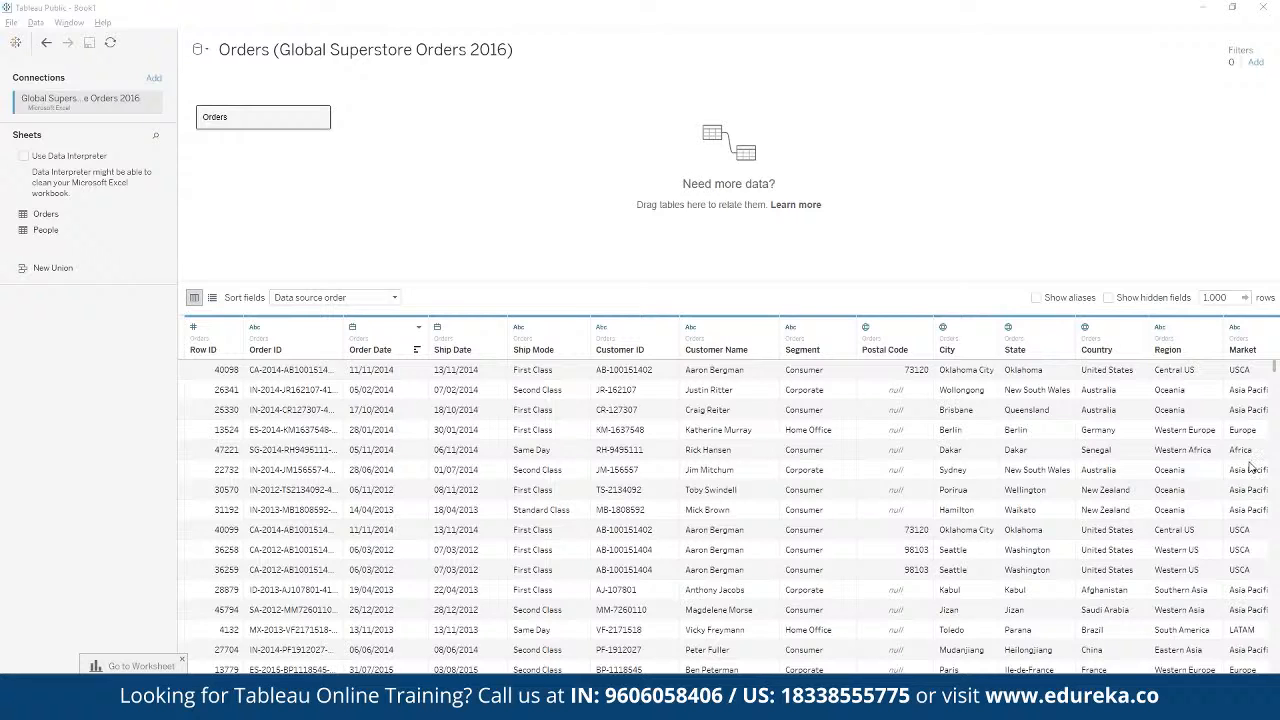
Step: Add a second Excel connection to Global Superstore Returns 2016.xlsx from the Downloads folder
left_click(157, 83)
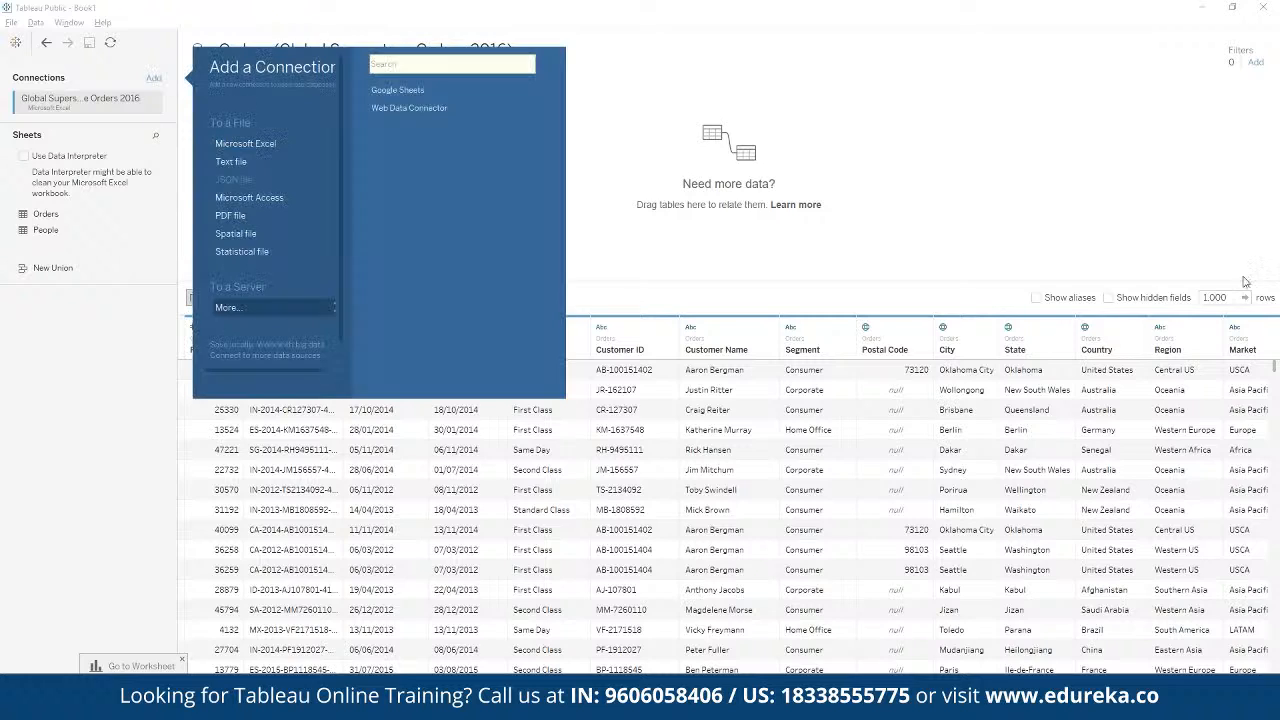
left_click(613, 237)
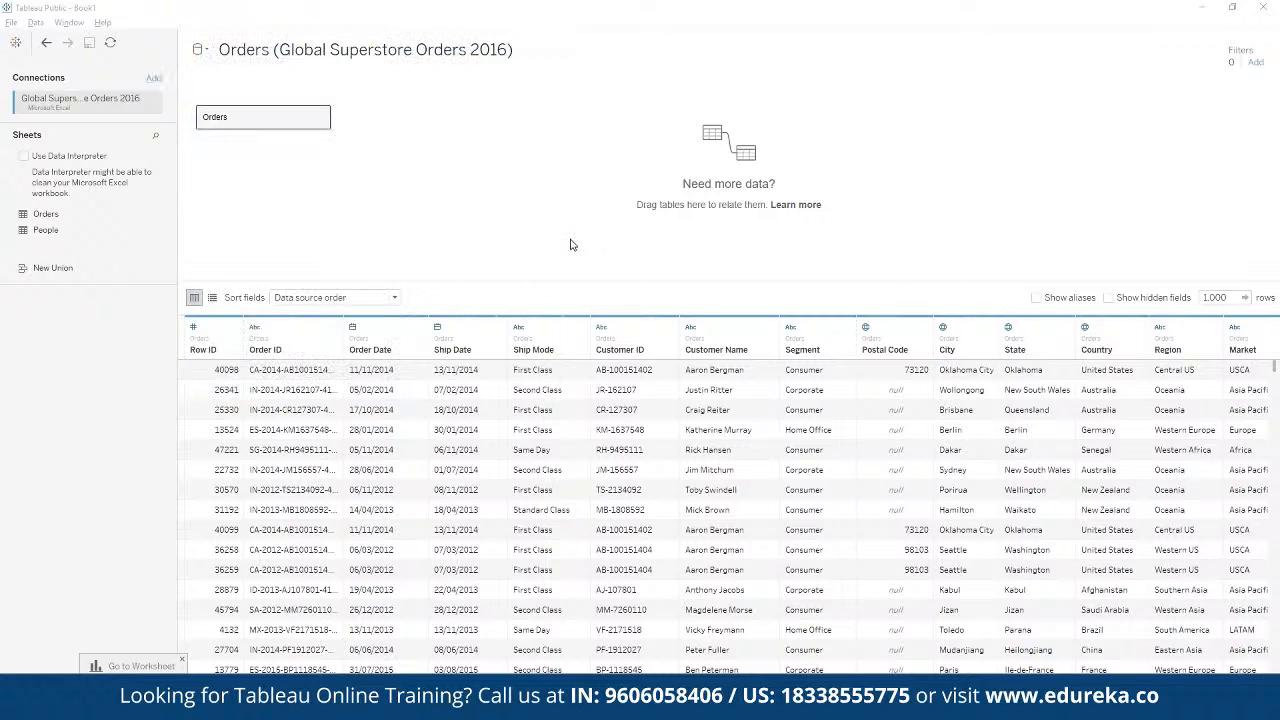
left_click(154, 78)
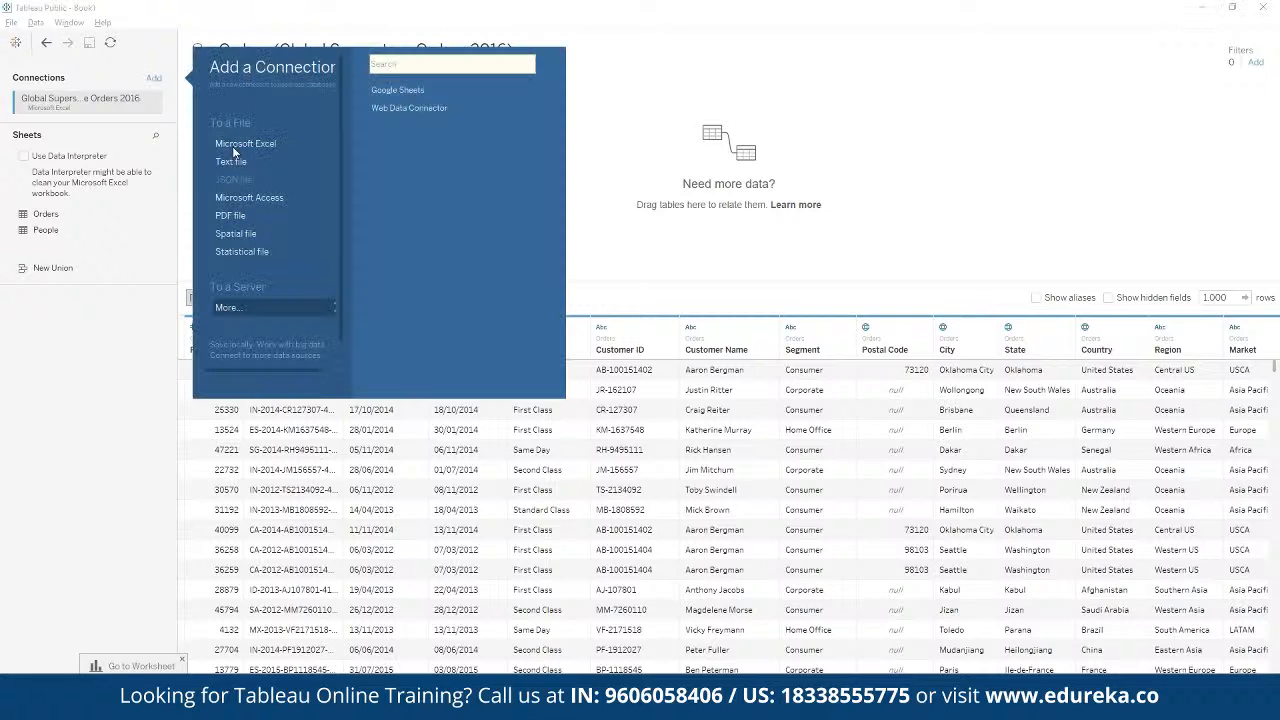
left_click(246, 148)
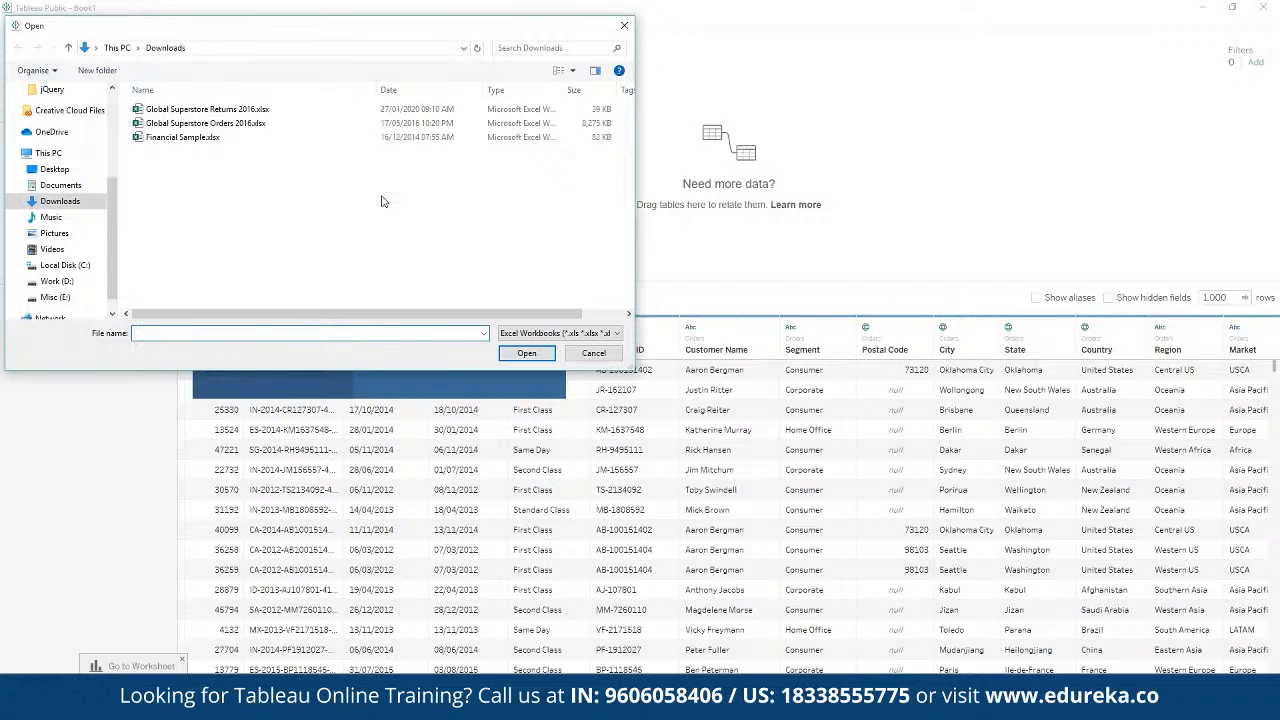
double_click(262, 110)
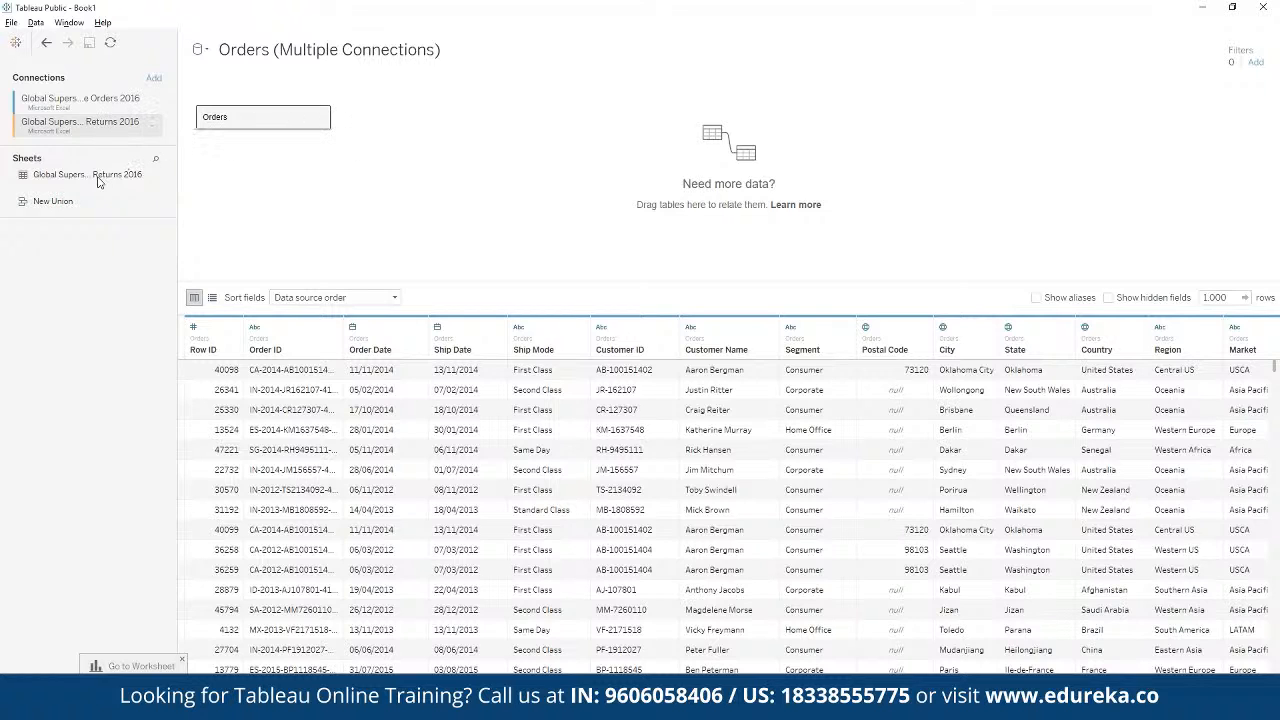
Step: Try relating the Global Superstore Returns 2016 sheet to the Orders table, and remove it from the data source
left_click_drag(98, 181, 382, 141)
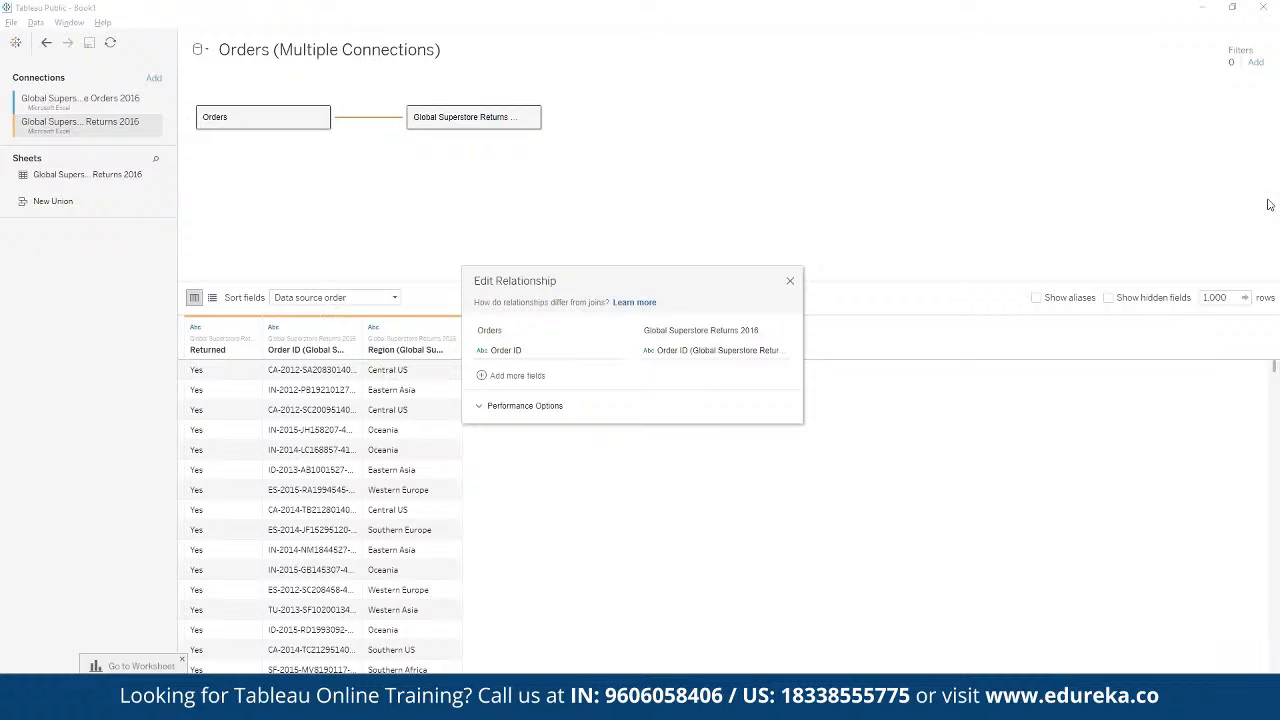
left_click(470, 117)
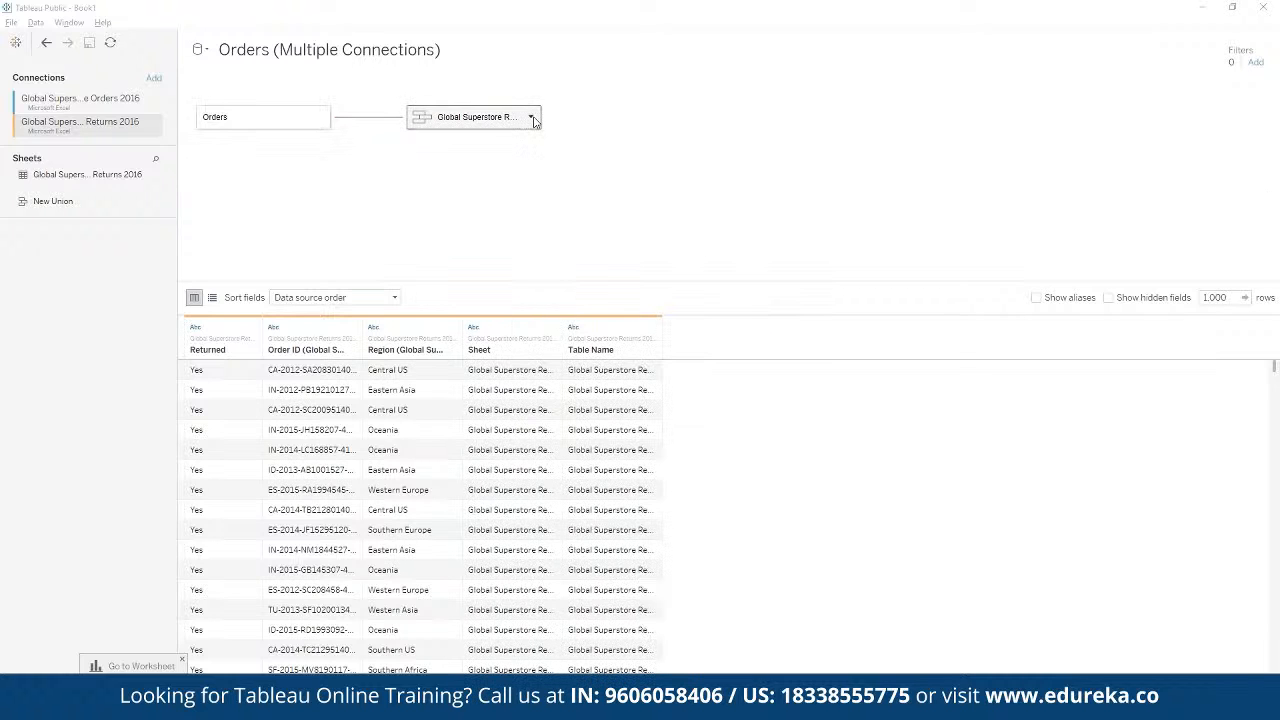
left_click(531, 117)
left_click(571, 156)
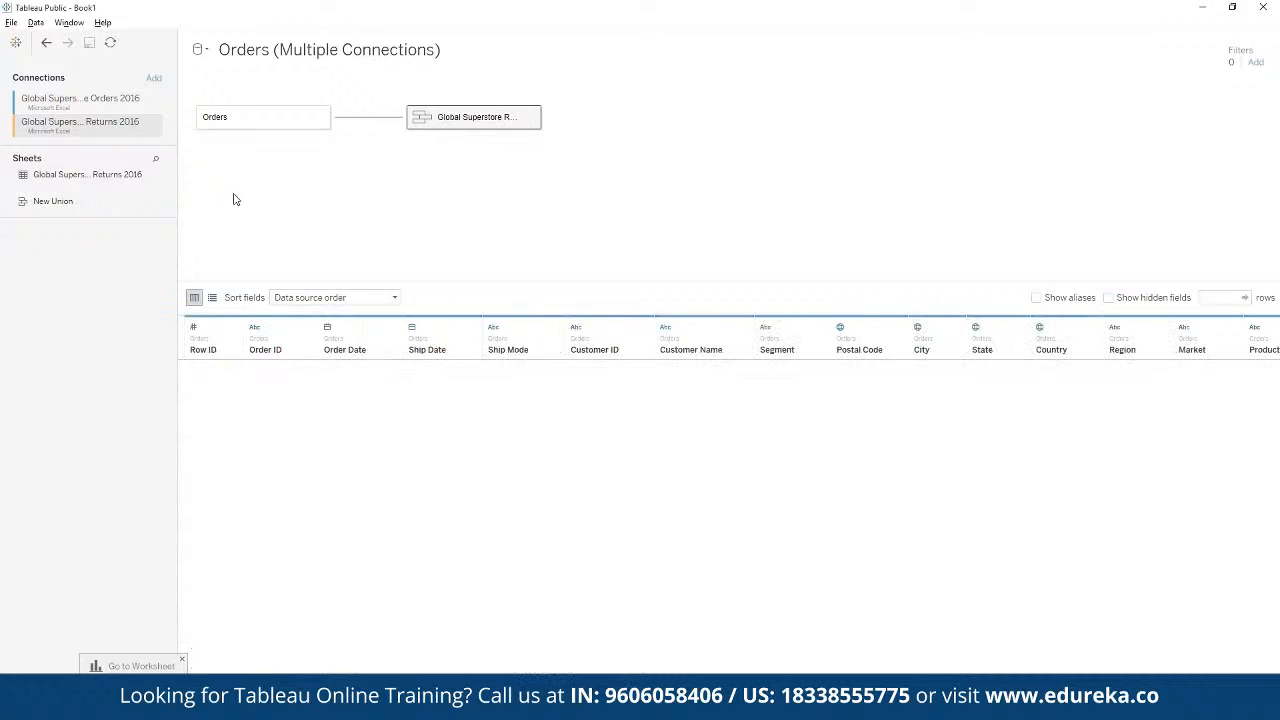
Step: Select the Global Superstore Orders 2016 connection and go to the worksheet with Orders as the data source table
left_click(123, 104)
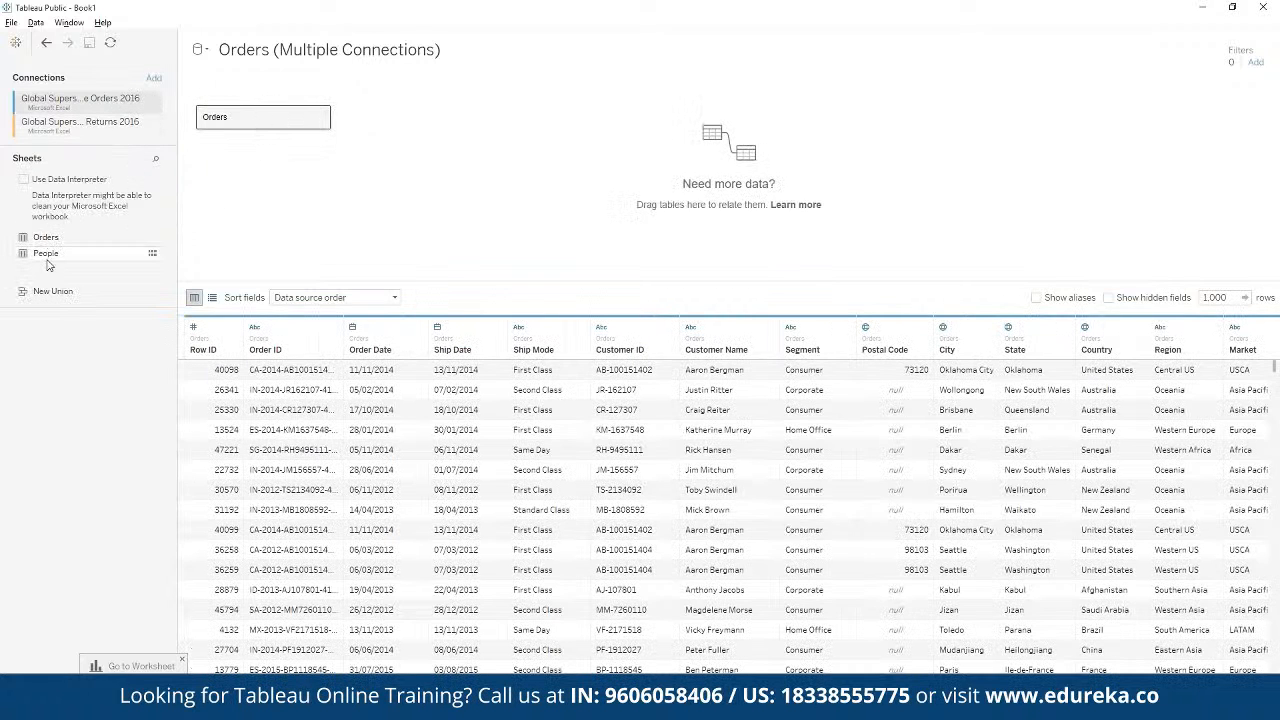
left_click_drag(46, 254, 228, 123)
left_click(131, 667)
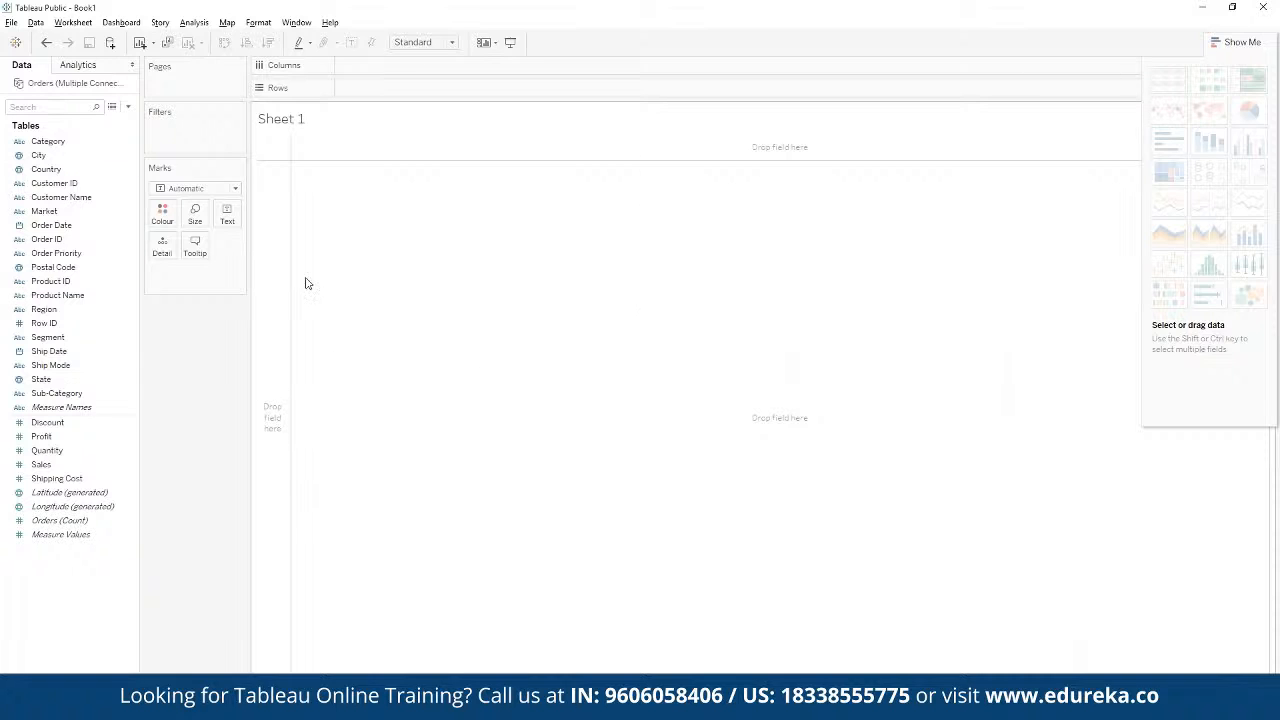
Step: Examine the dimension and measure fields available from the Orders table
left_click(45, 437)
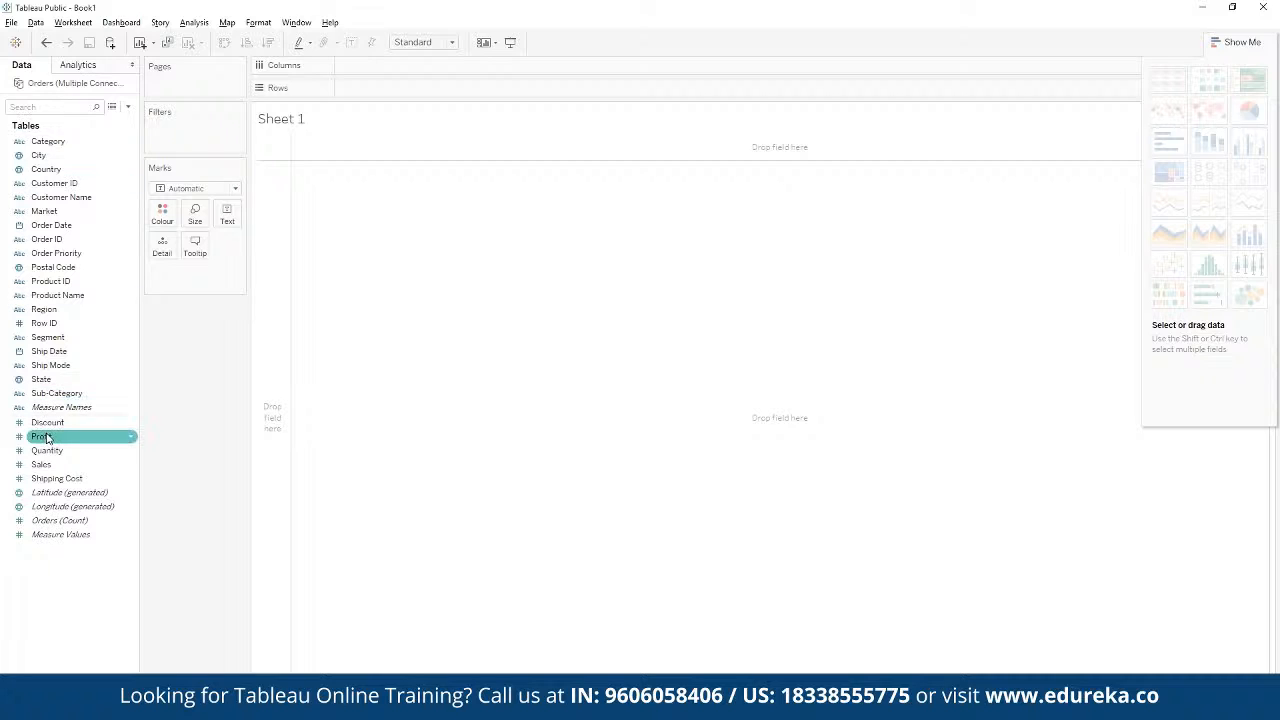
left_click(45, 478)
left_click(22, 565)
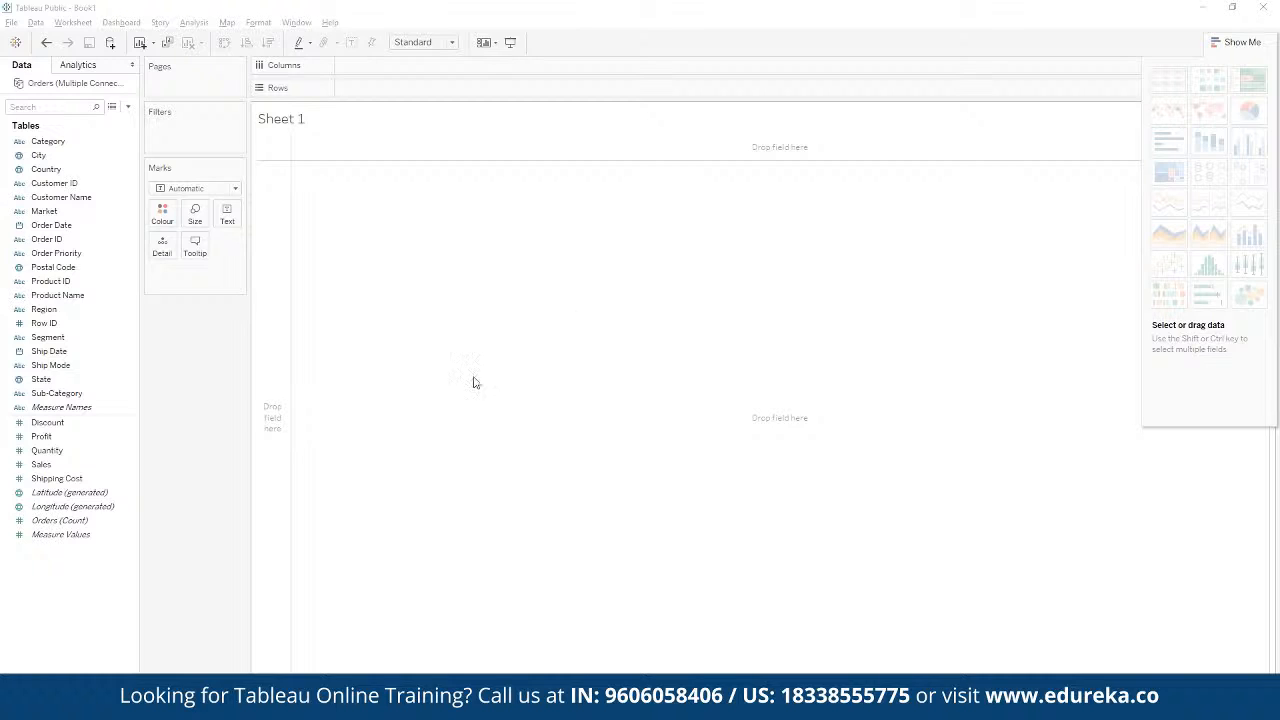
left_click(104, 297)
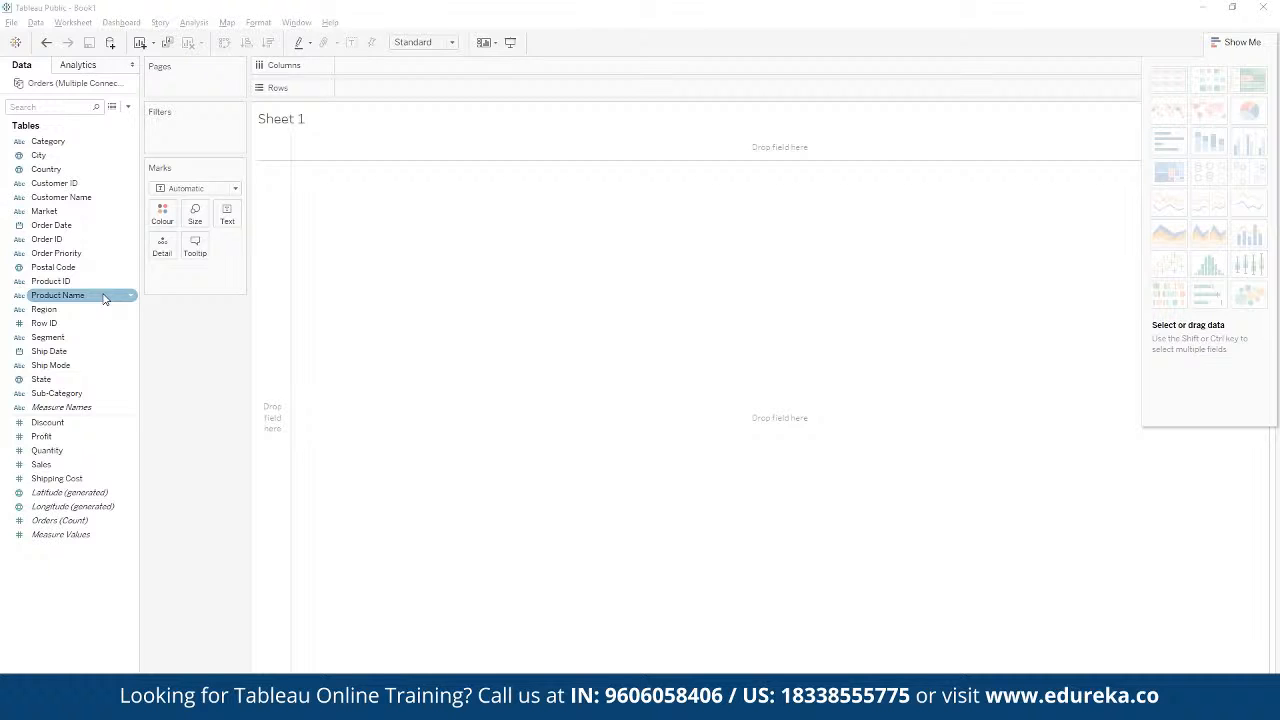
left_click(110, 267)
left_click(120, 240)
left_click(95, 254)
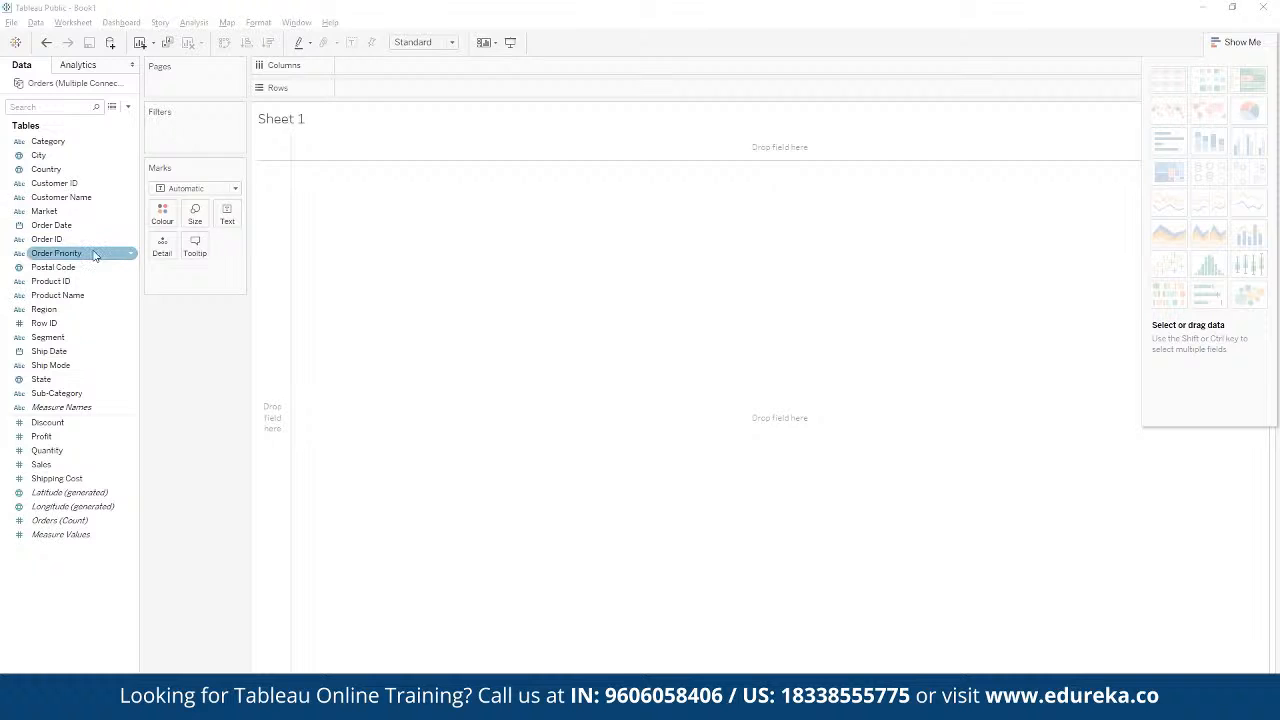
Step: Try Order Priority on the Rows shelf of Sheet 1 and remove it again
left_click_drag(70, 259, 400, 92)
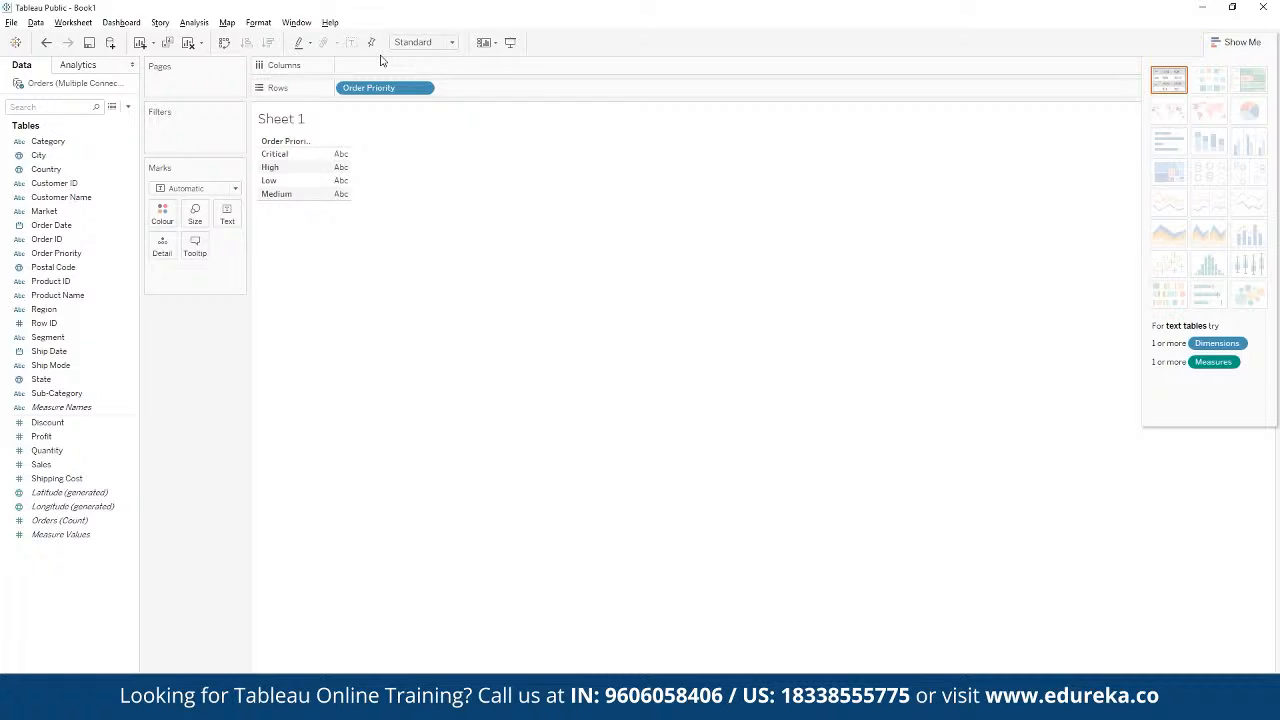
left_click(425, 88)
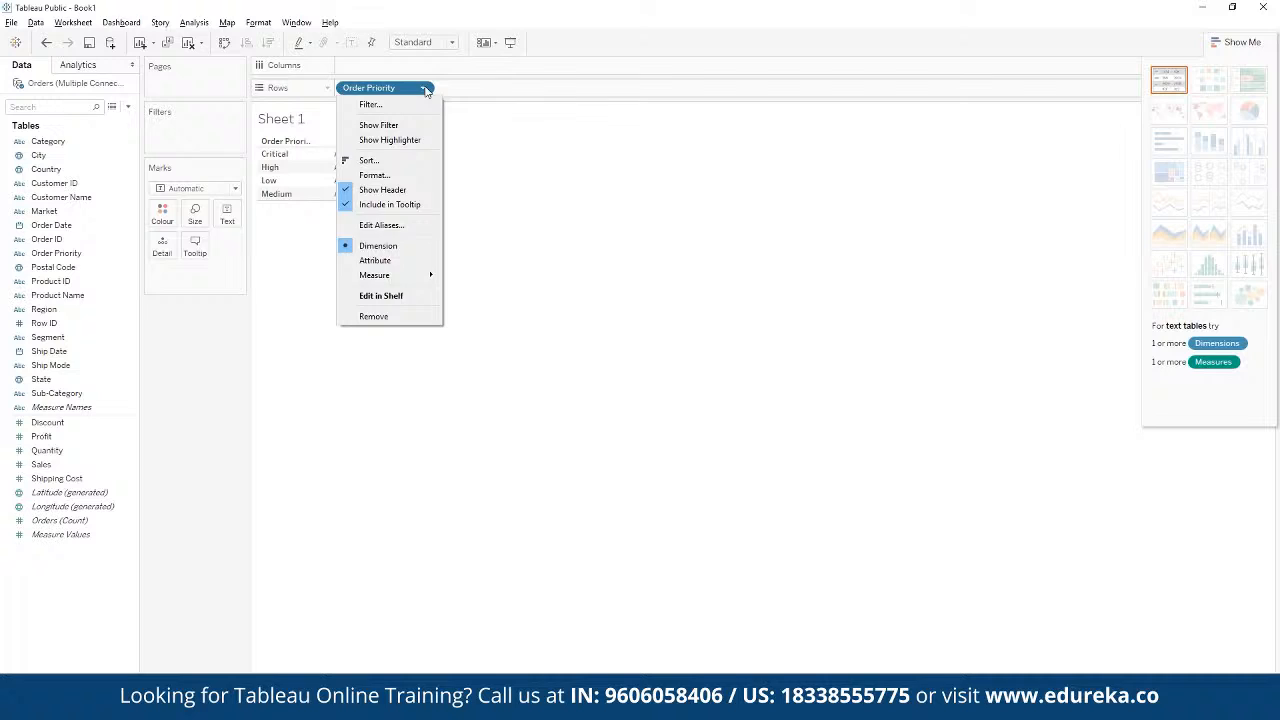
left_click(395, 317)
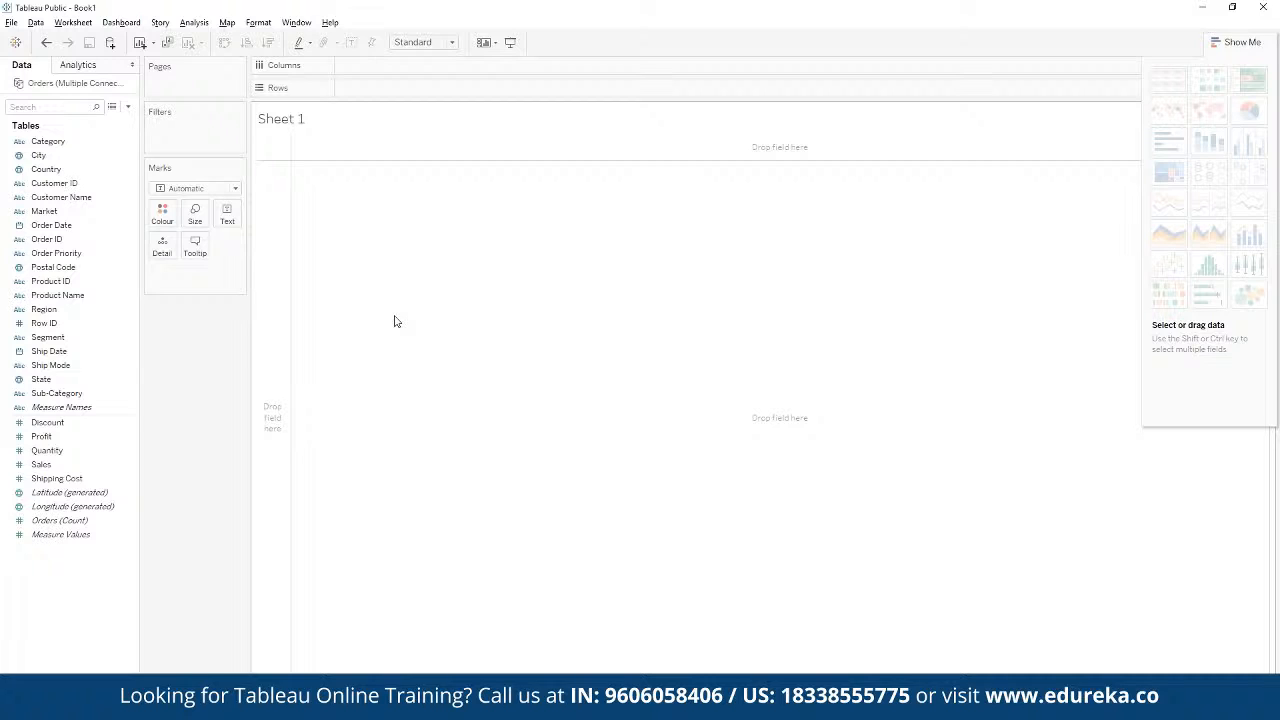
Step: Place the Profit measure on the Rows shelf to chart total profit, and inspect the bar's value
left_click(50, 438)
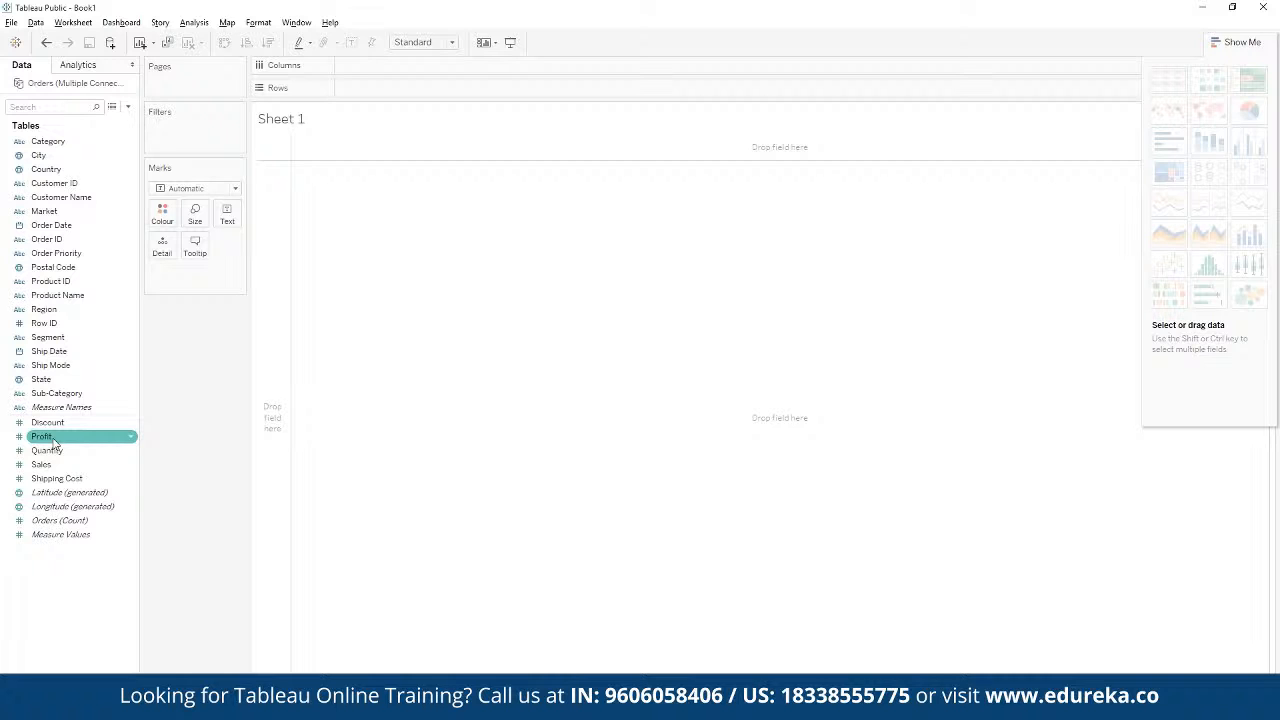
left_click_drag(55, 443, 388, 96)
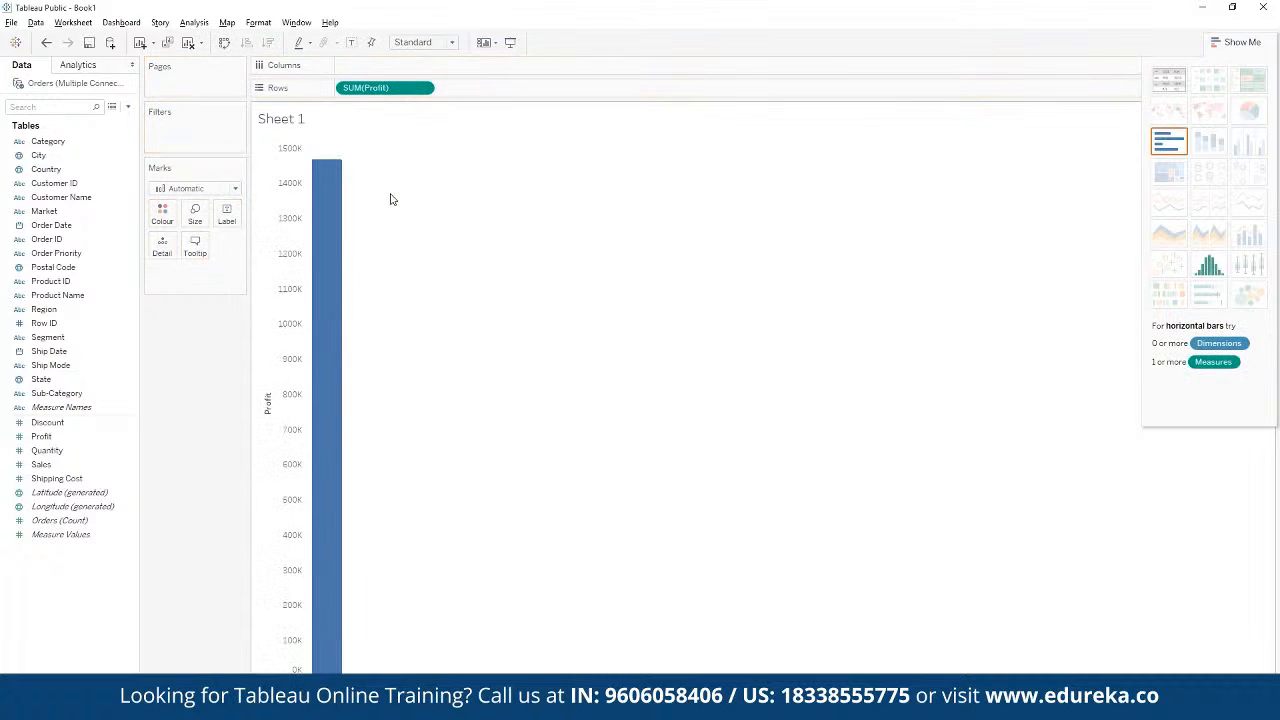
mouse_move(336, 234)
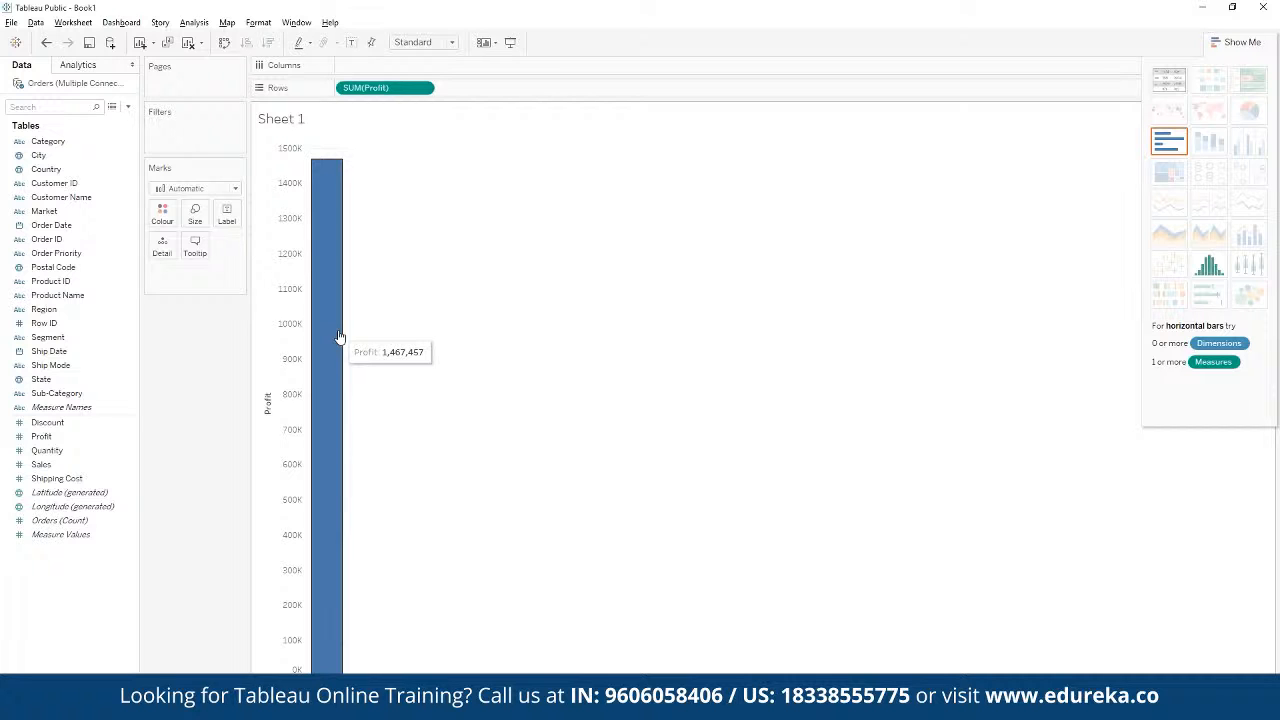
Step: Consult the Problem Statement 1 slide, return to Tableau, and move SUM(Profit) from the Rows shelf to Colour
key("alt+Tab")
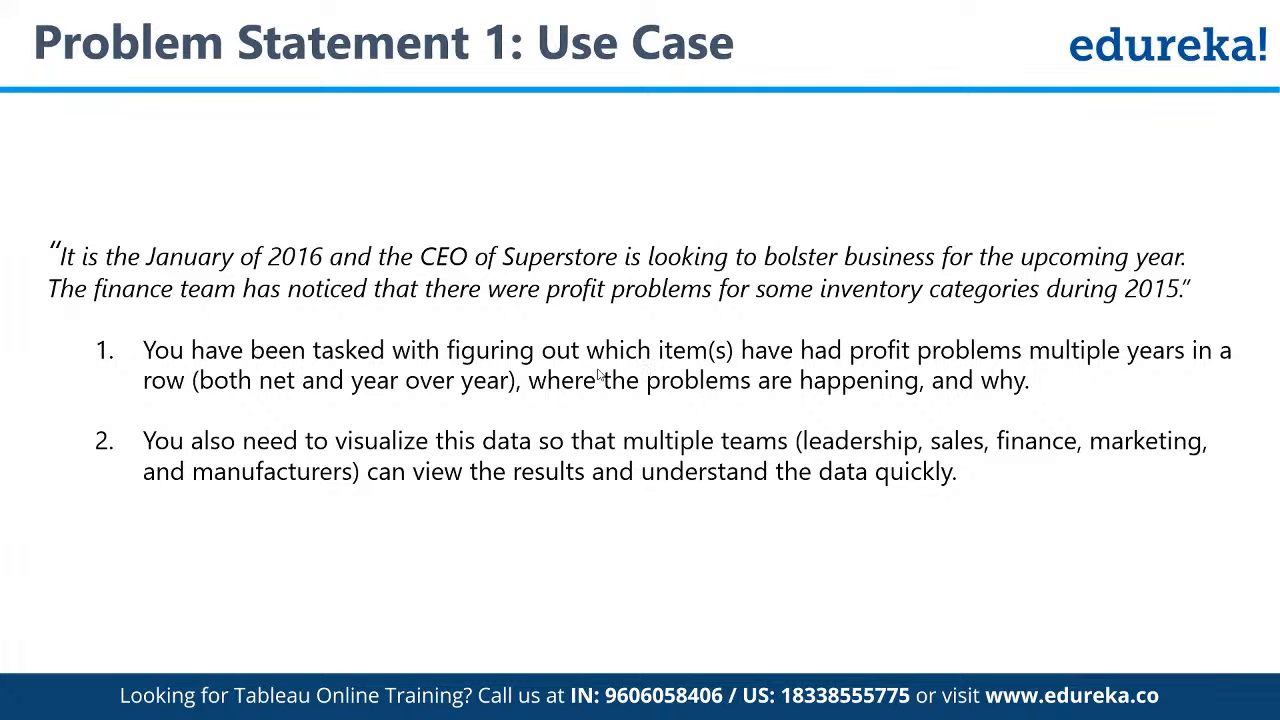
key("alt+Tab")
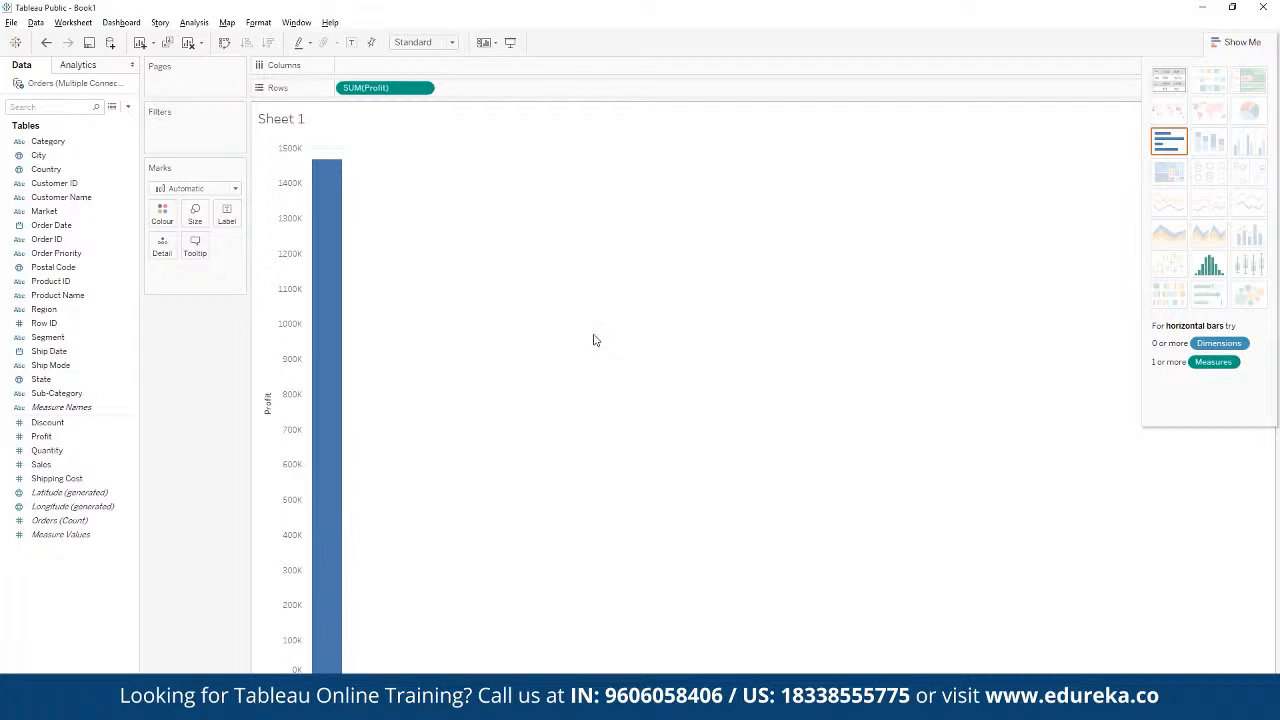
left_click_drag(386, 89, 162, 222)
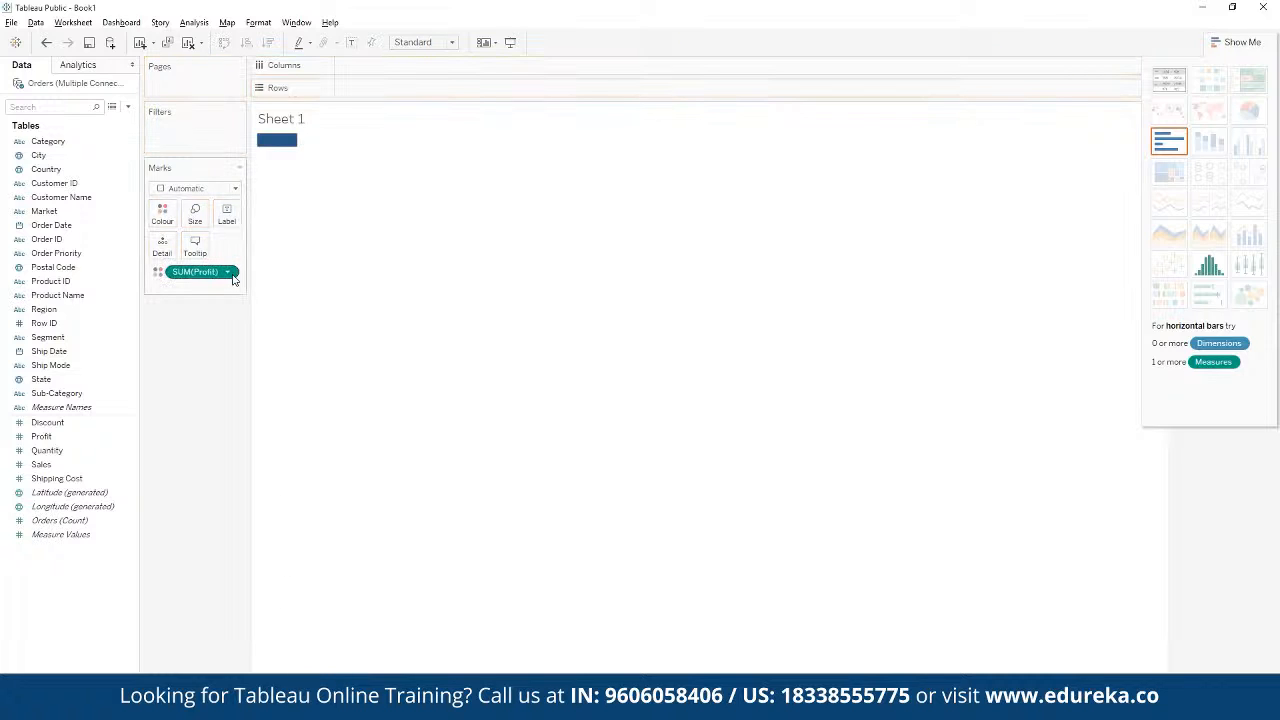
mouse_move(287, 148)
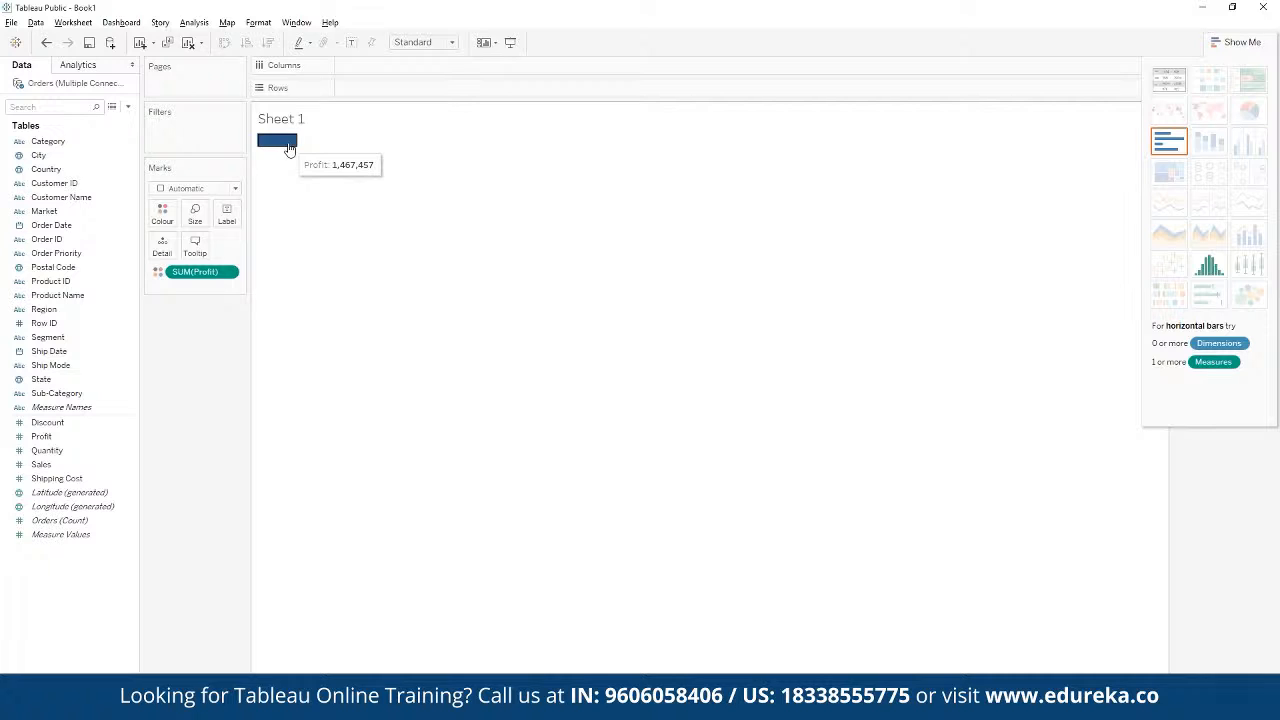
right_click(287, 148)
right_click(209, 276)
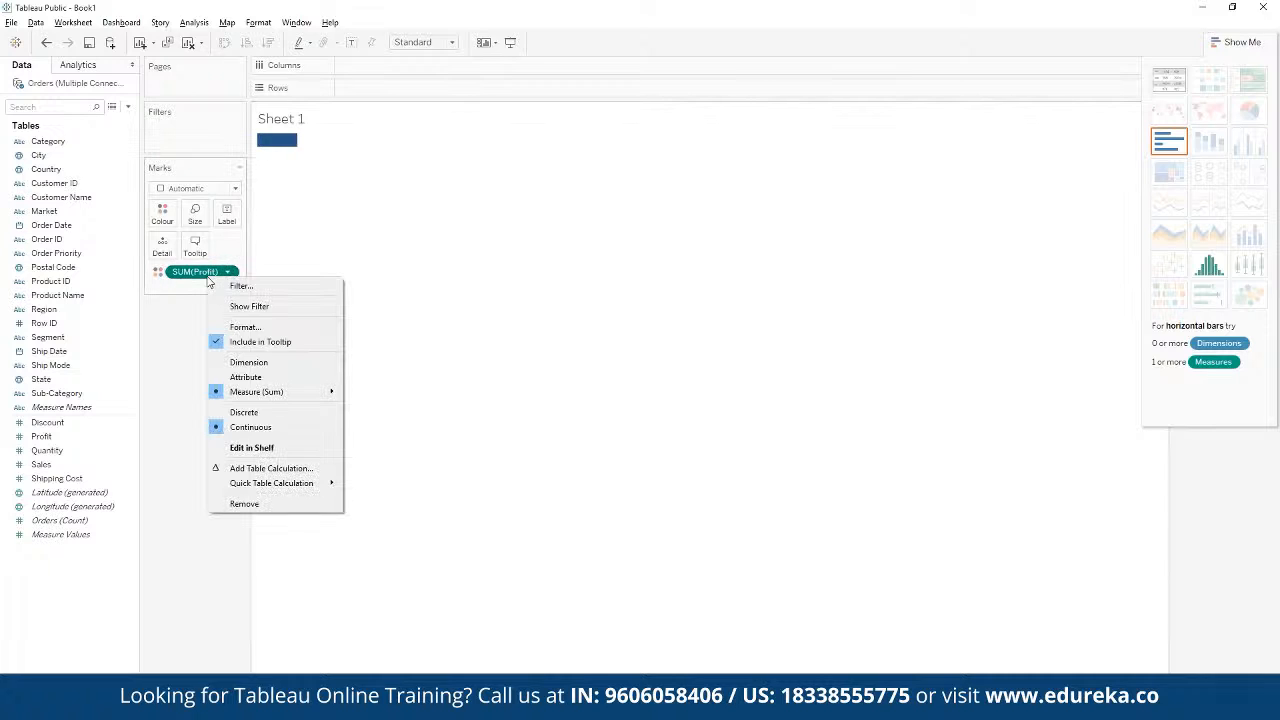
left_click(158, 272)
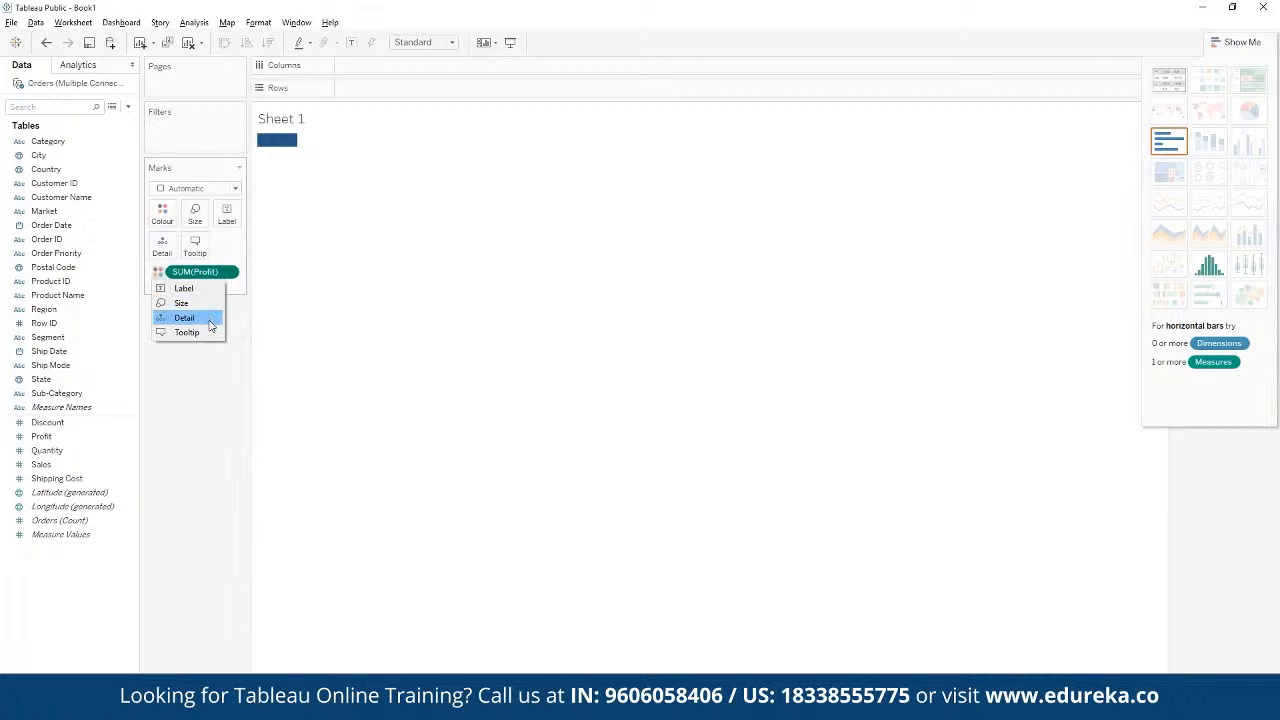
left_click(236, 277)
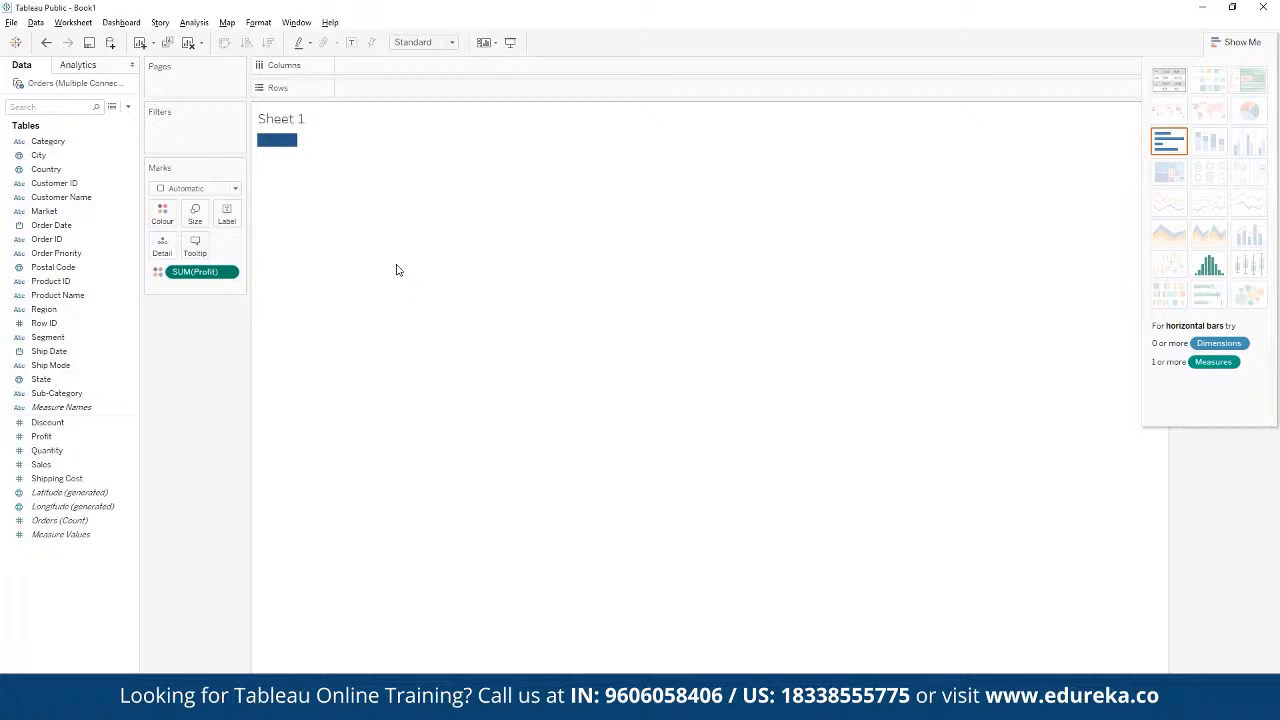
Step: Remove SUM(Profit) from the Marks card and place the Profit measure on the Rows shelf
right_click(205, 273)
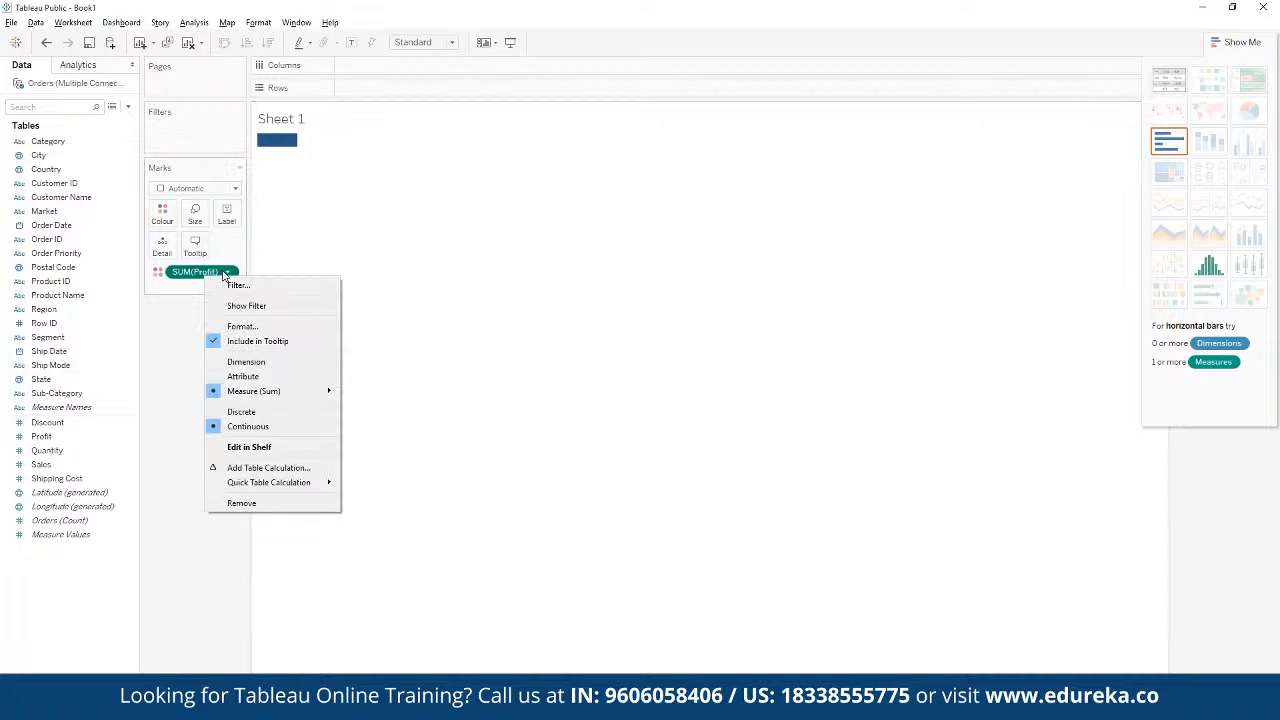
left_click(245, 503)
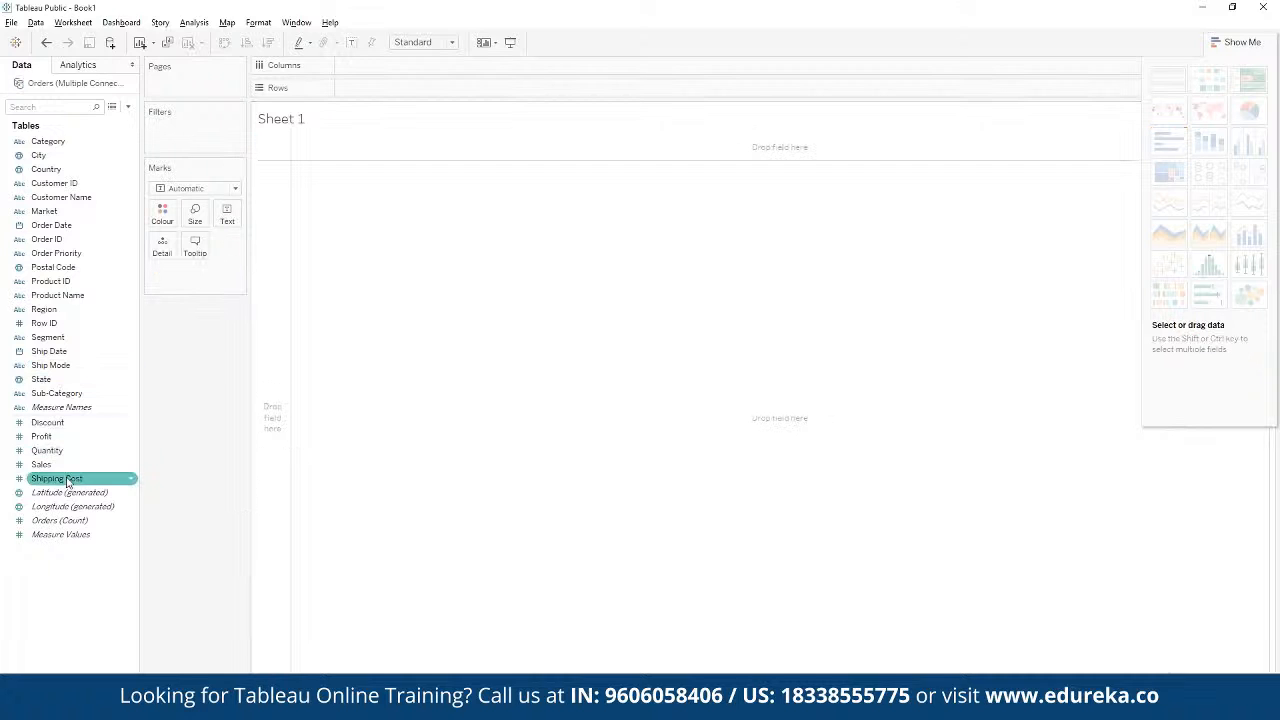
left_click_drag(67, 440, 418, 99)
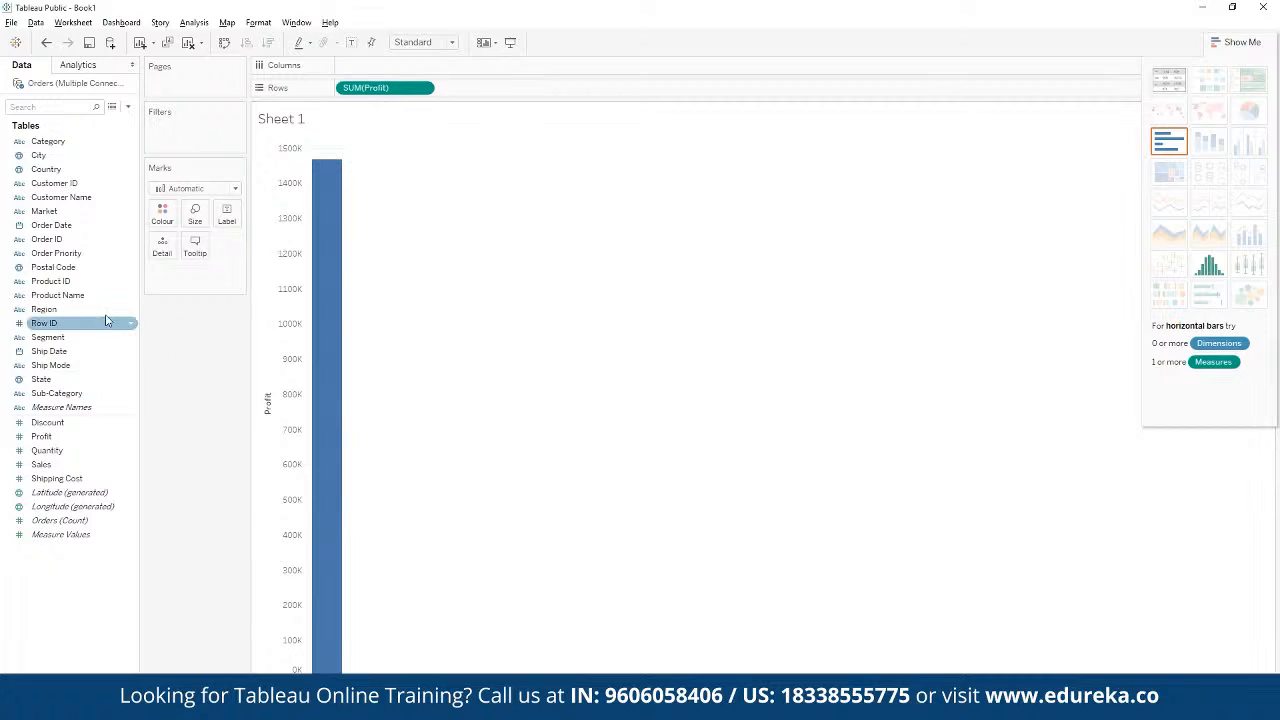
Step: Place Order Date on the Columns shelf and expand it from year to quarter to chart quarterly profit
left_click(101, 286)
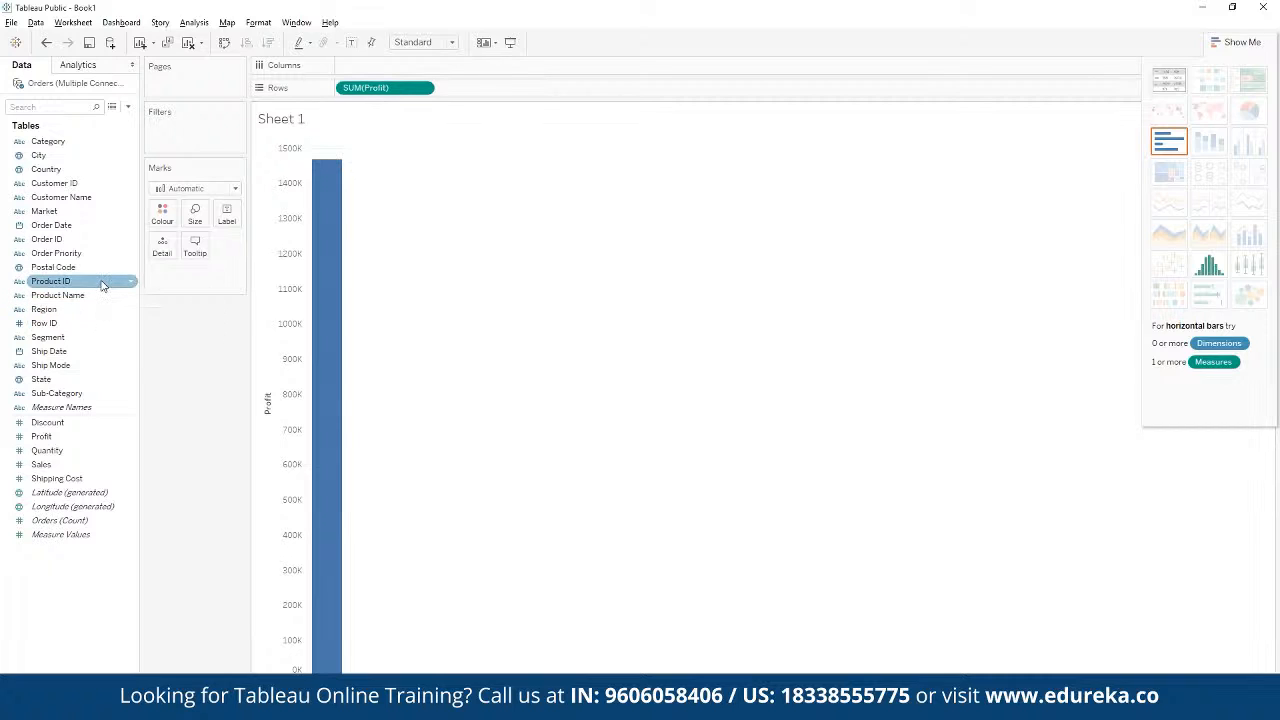
left_click(70, 253)
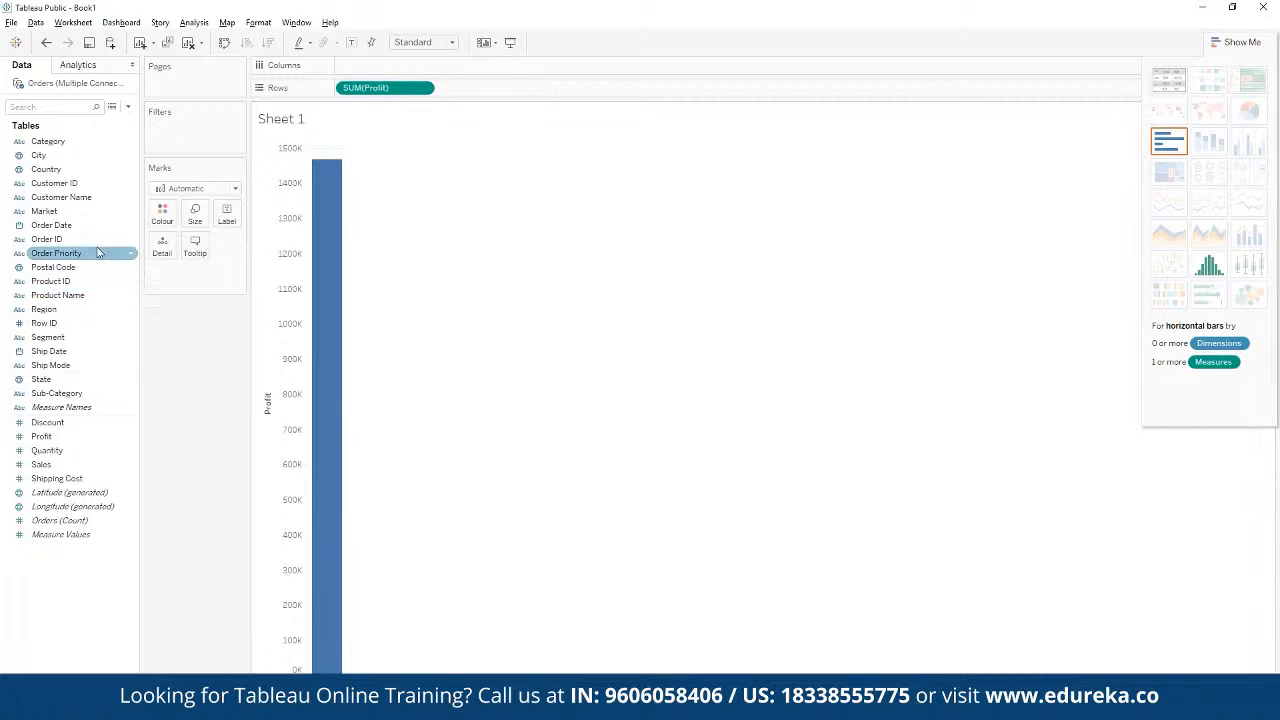
left_click(68, 227)
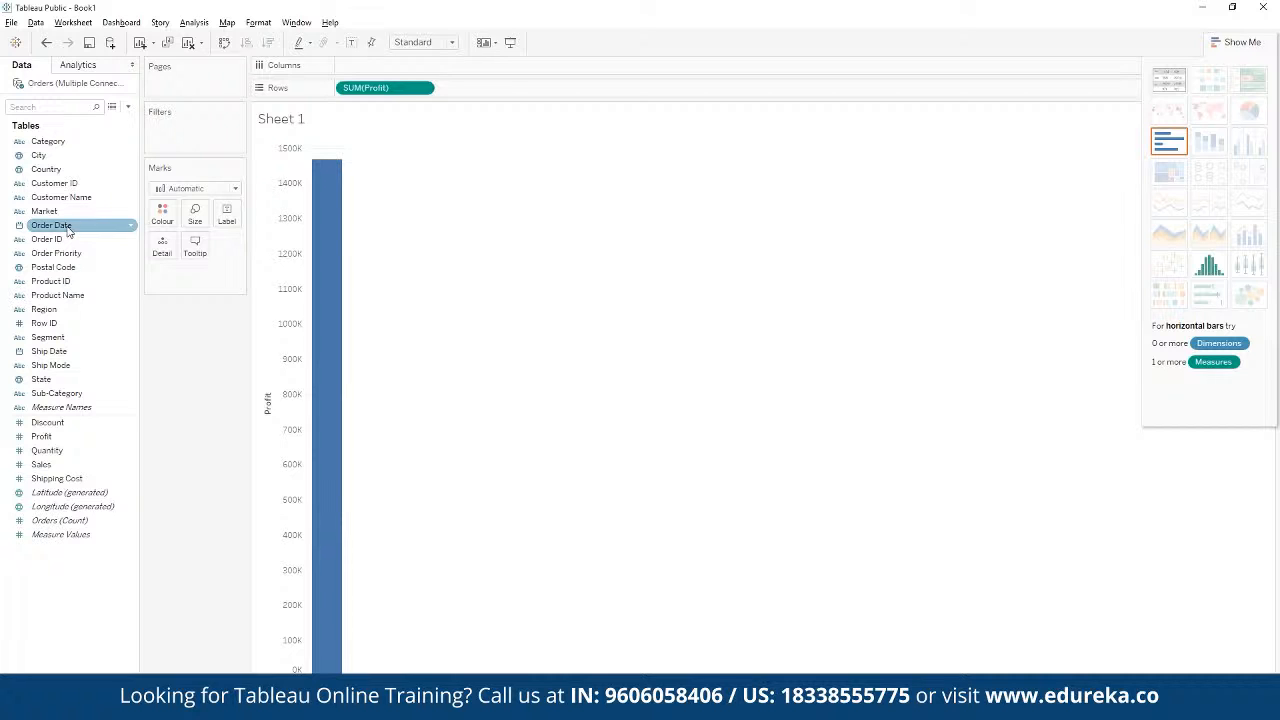
left_click_drag(68, 228, 360, 66)
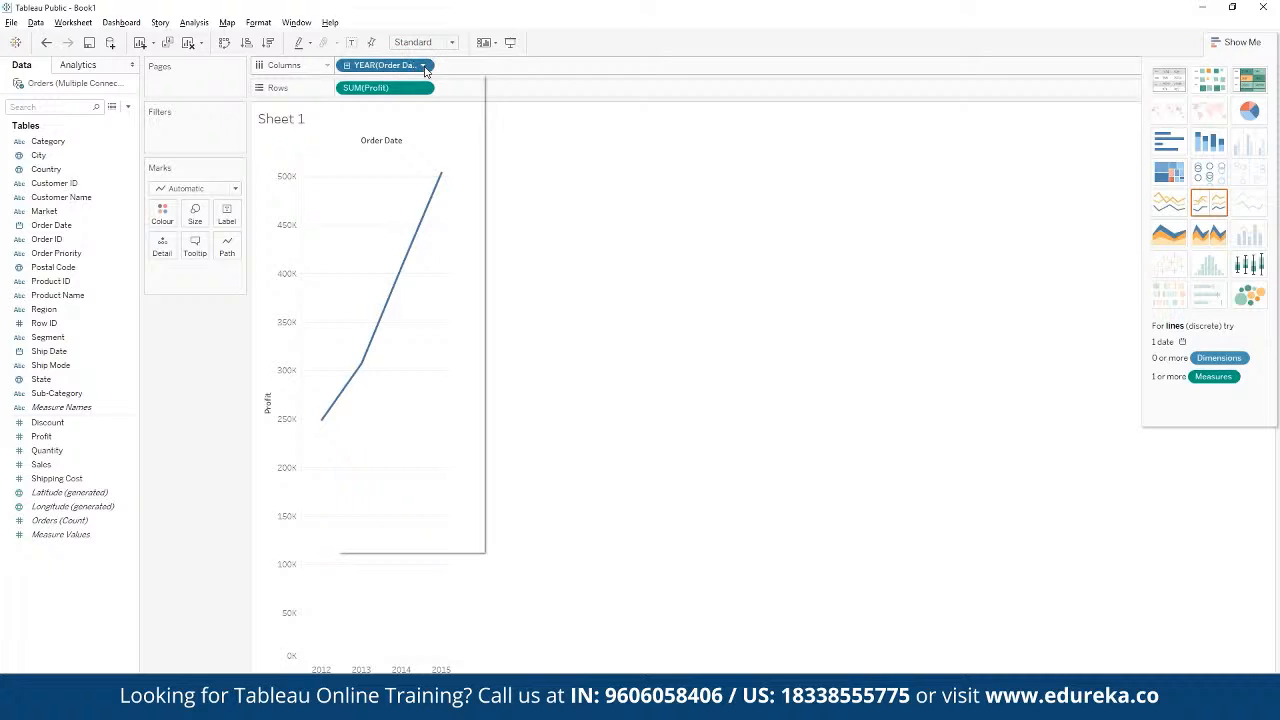
left_click(424, 66)
left_click(346, 68)
left_click(346, 66)
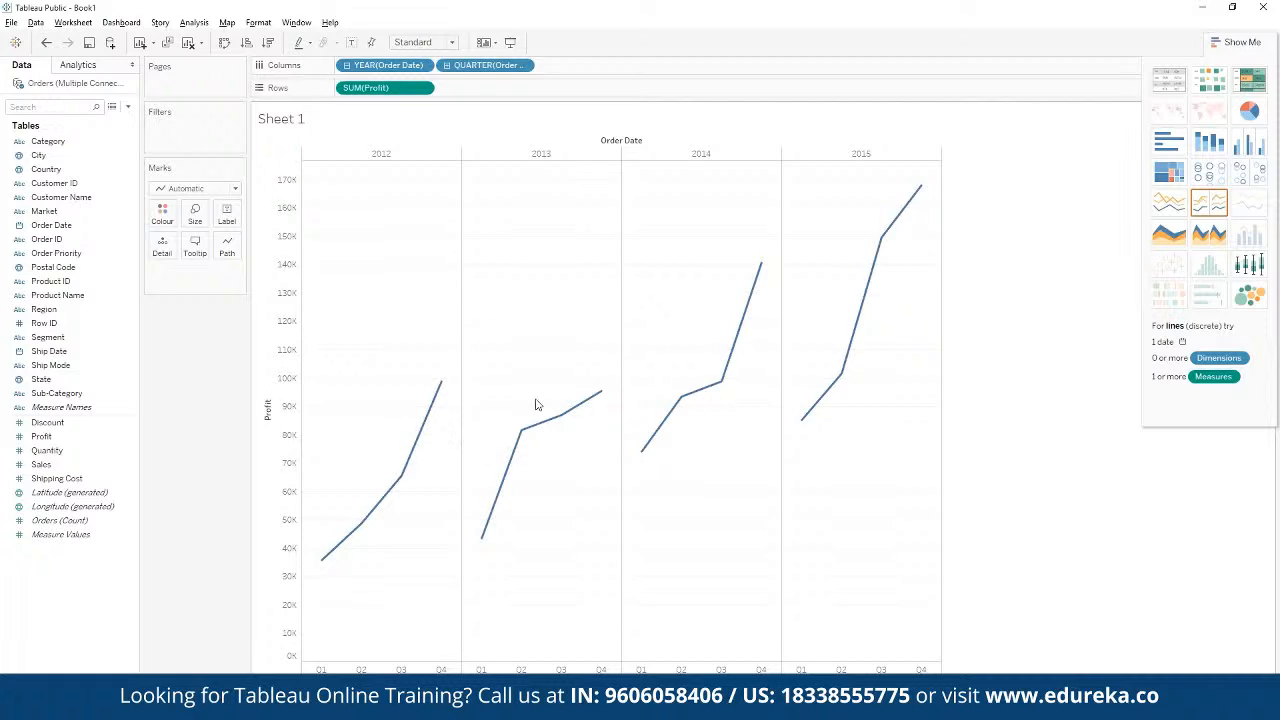
mouse_move(801, 420)
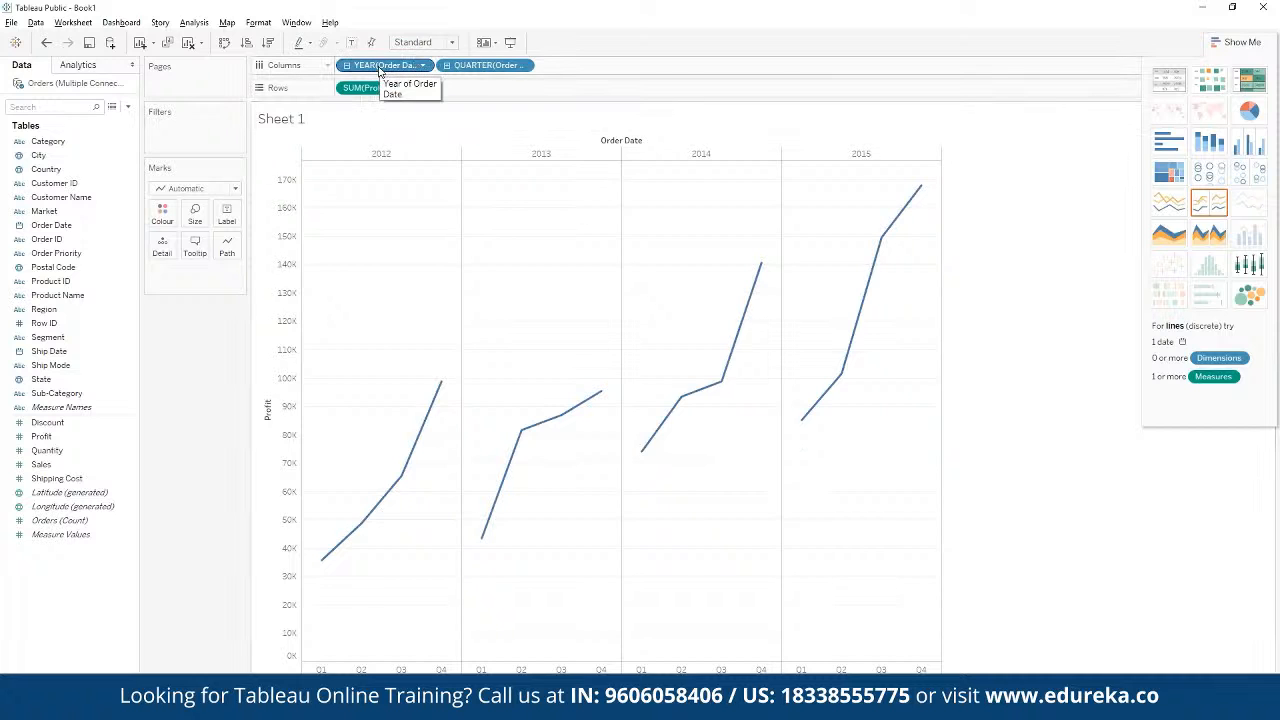
Step: Move YEAR(Order Date) from Columns to Colour and change the remaining quarter field on Columns to the discrete Month level
left_click_drag(380, 70, 174, 222)
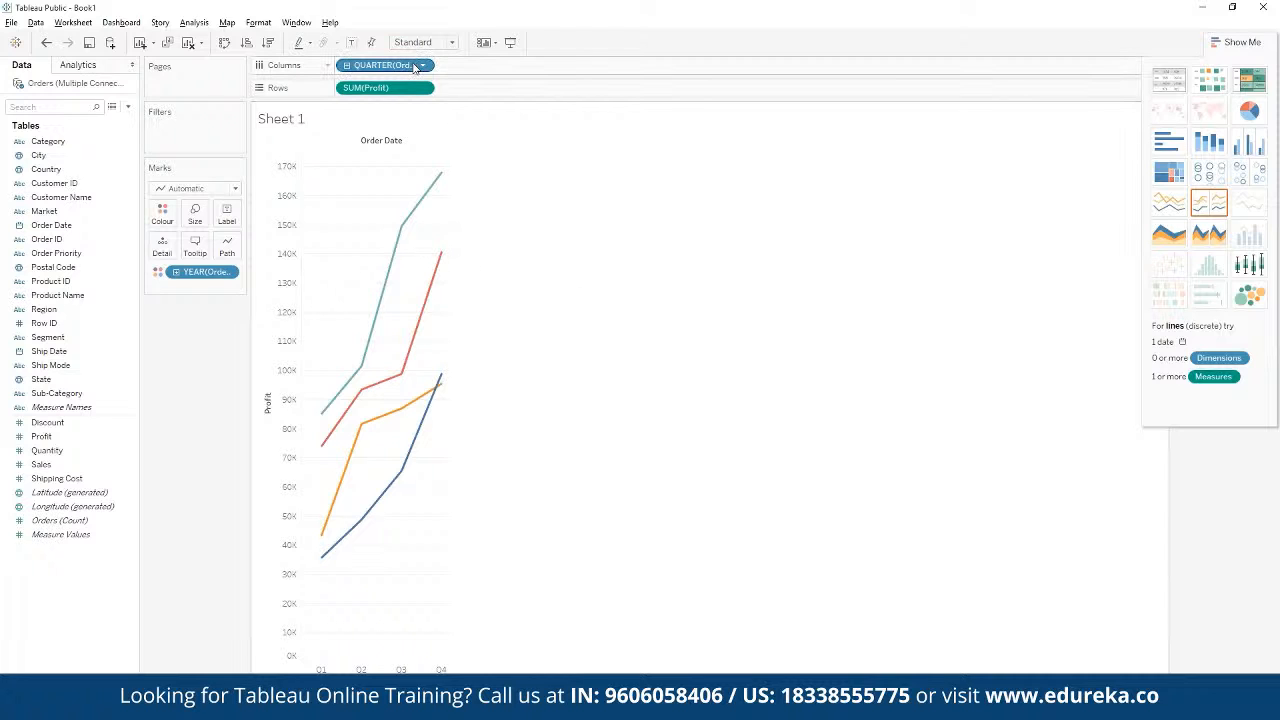
left_click(422, 66)
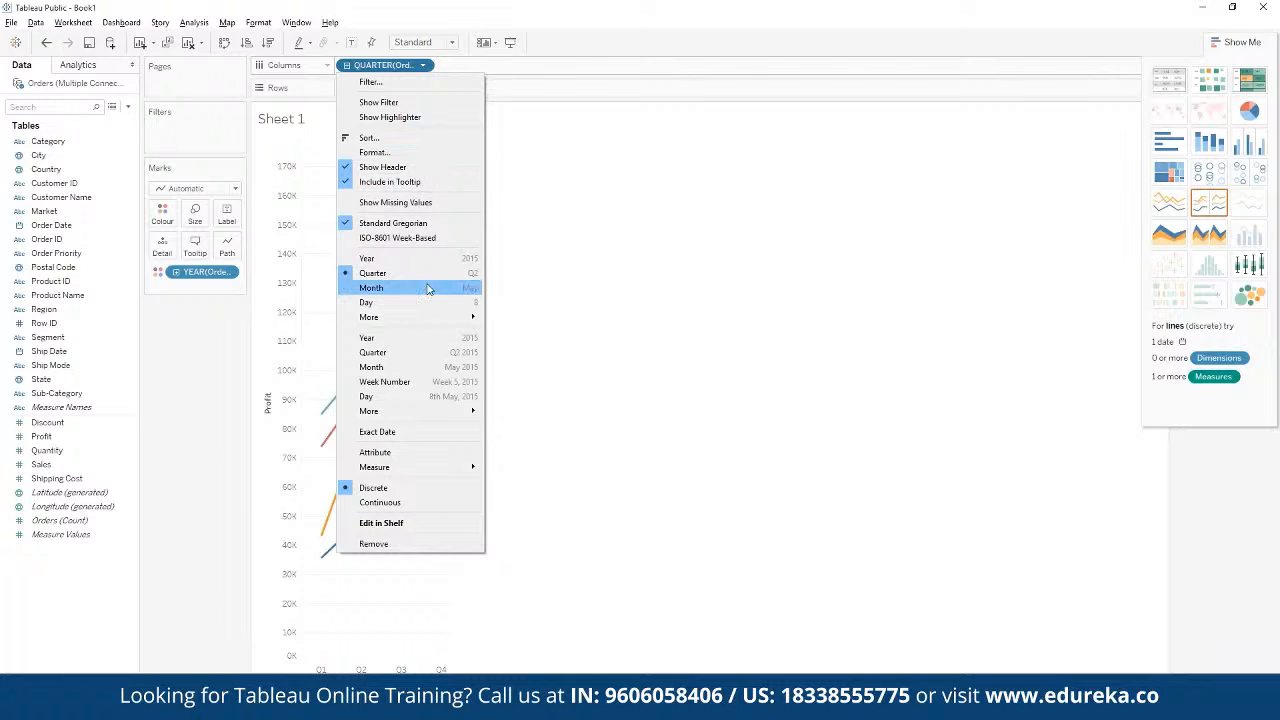
left_click(428, 289)
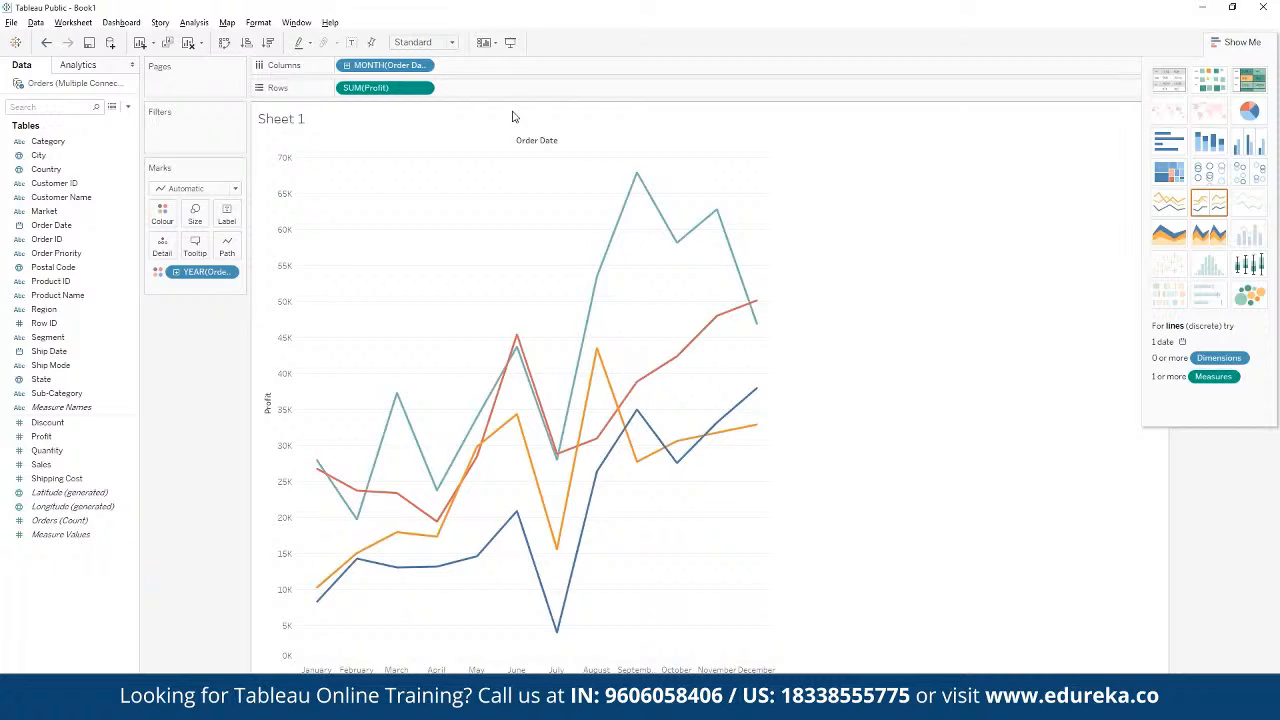
Step: Try the day and quarter levels of Order Date on the Columns shelf, returning to the Month level
left_click(347, 66)
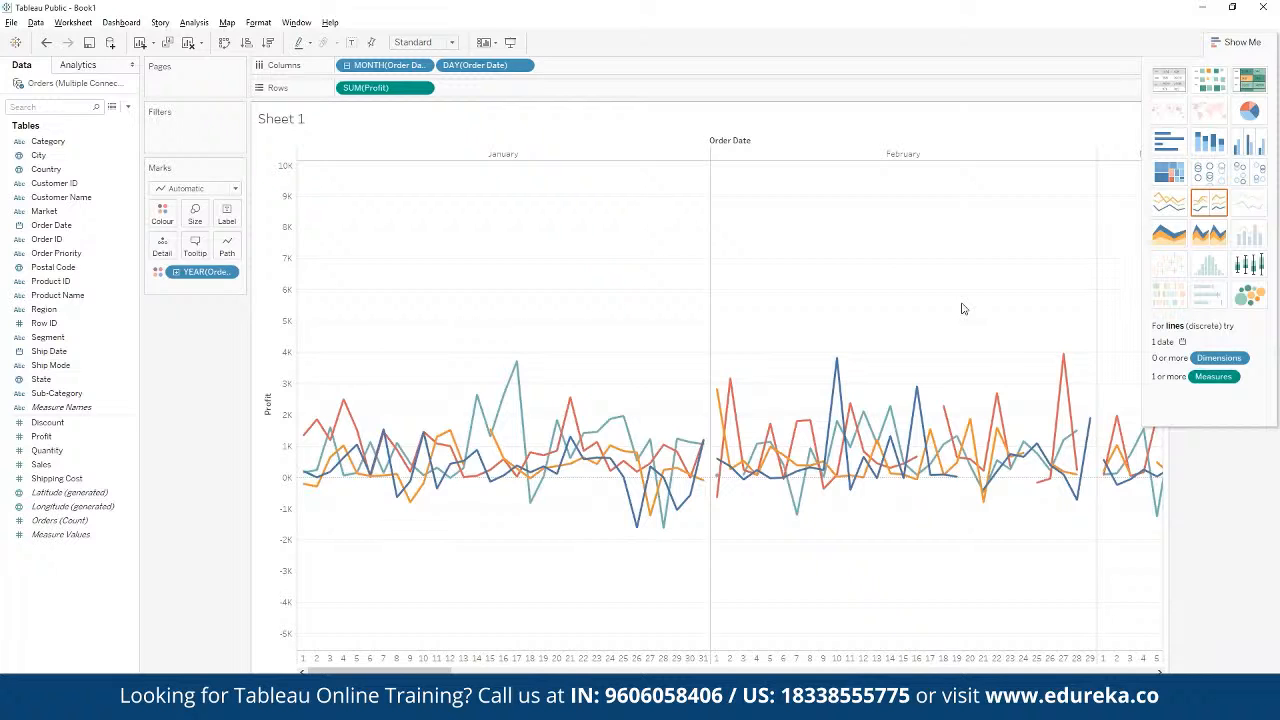
key("ctrl+z")
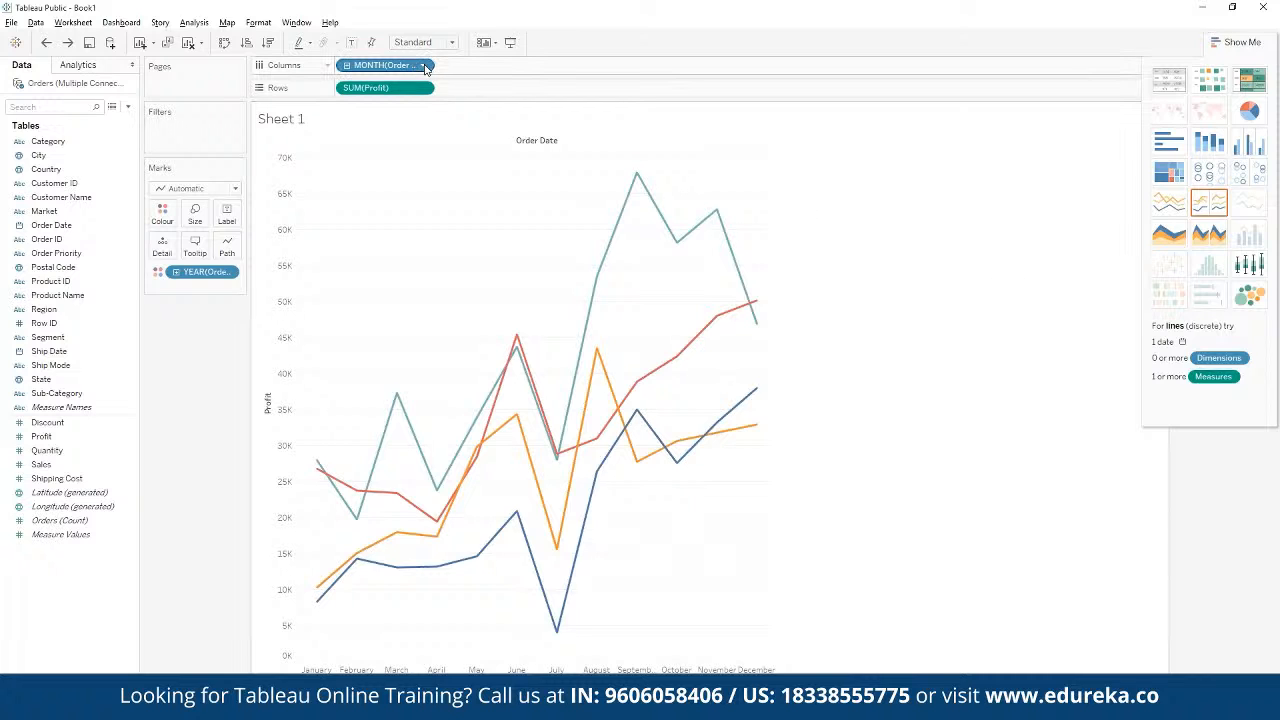
left_click(423, 66)
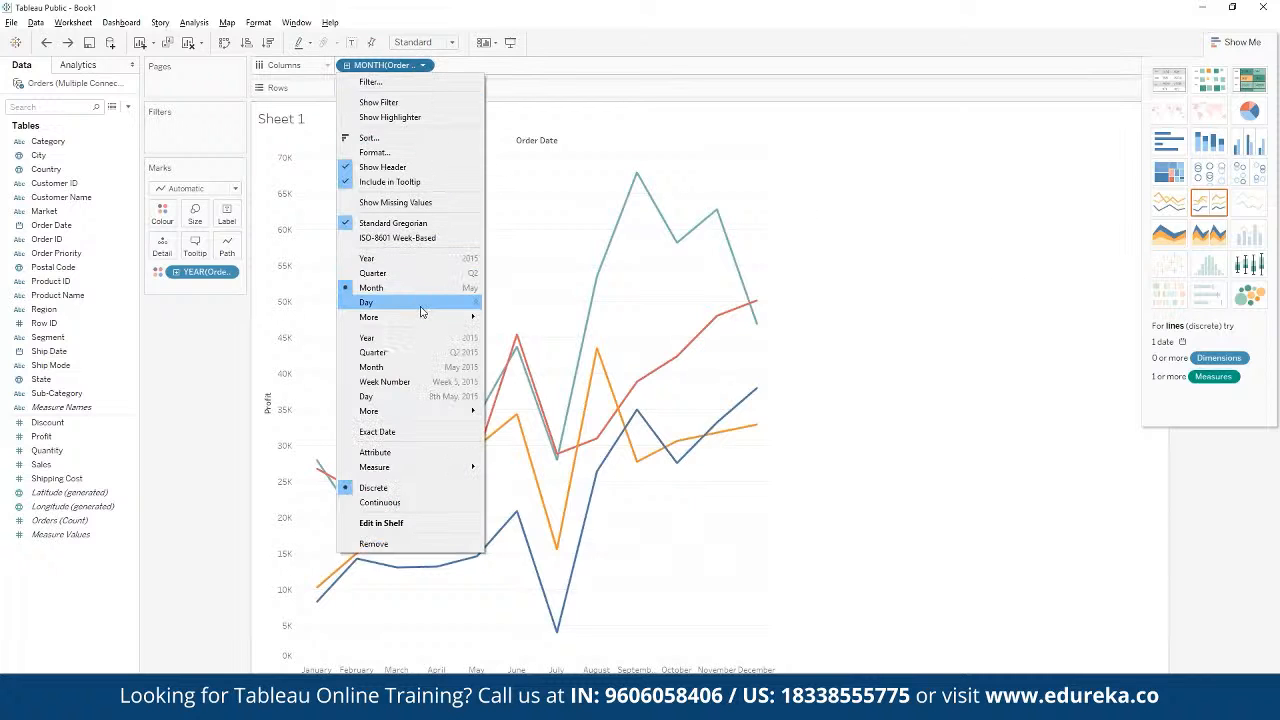
left_click(425, 274)
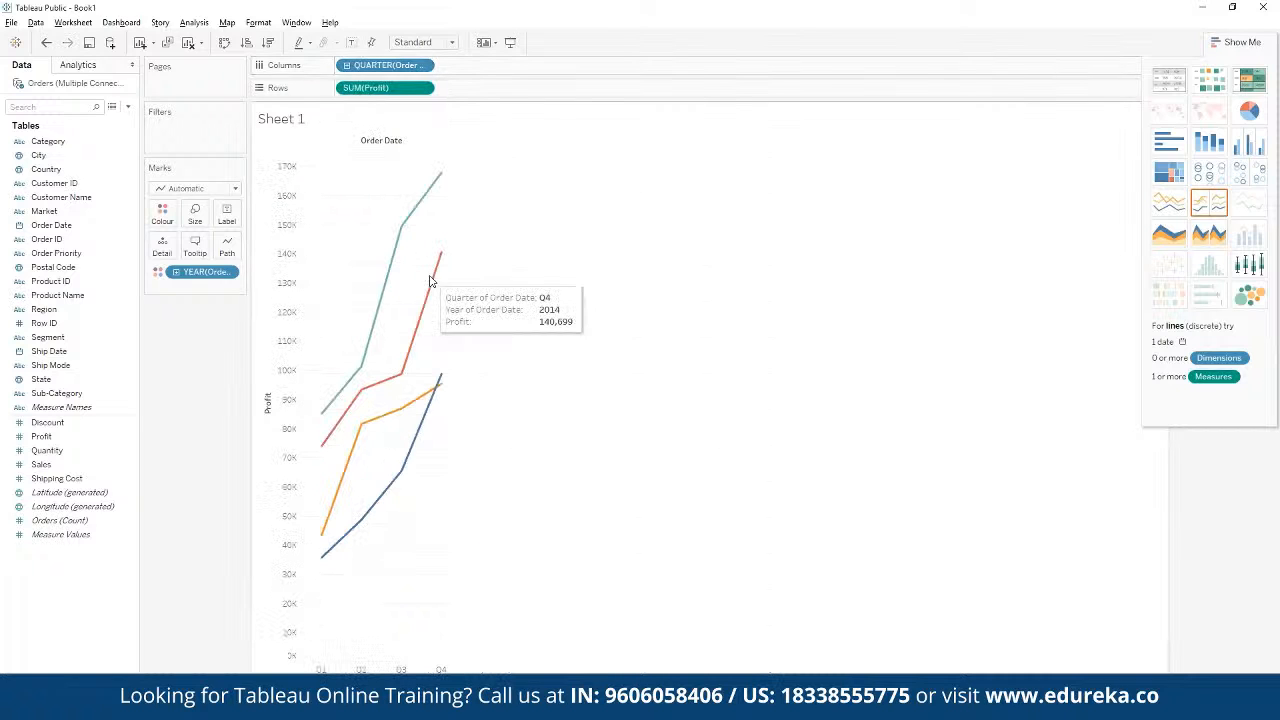
left_click(423, 65)
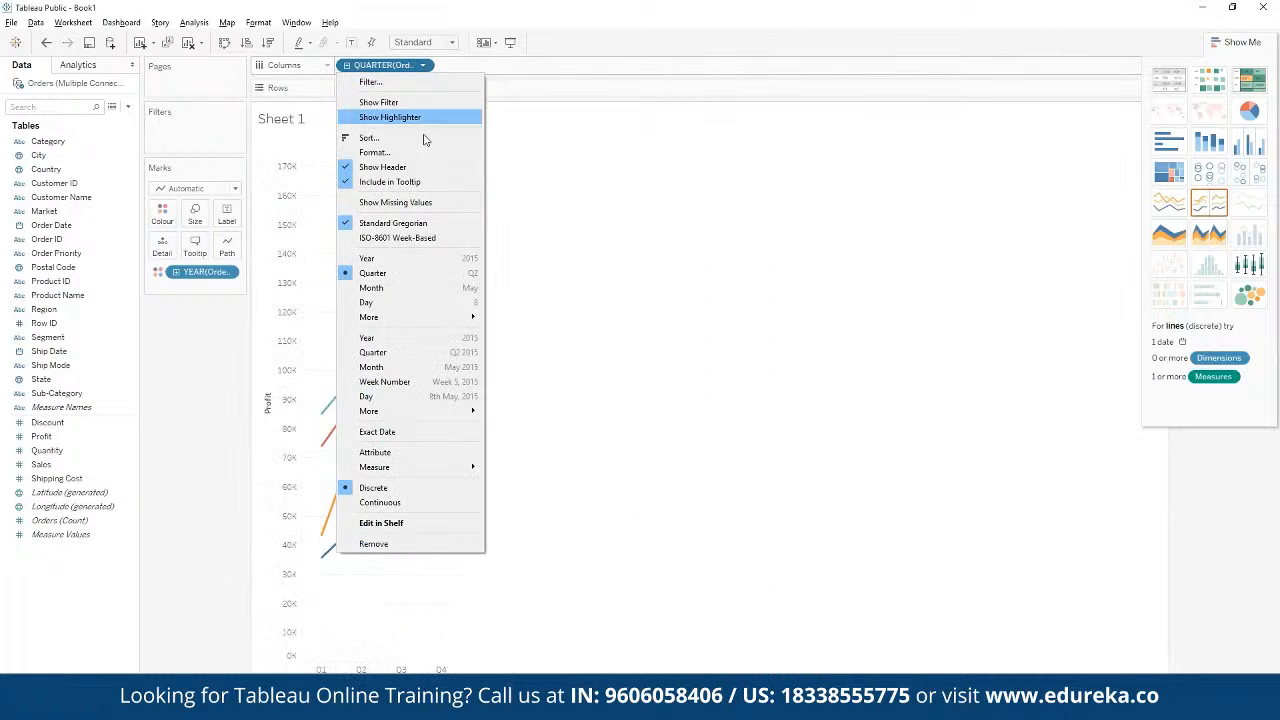
left_click(400, 288)
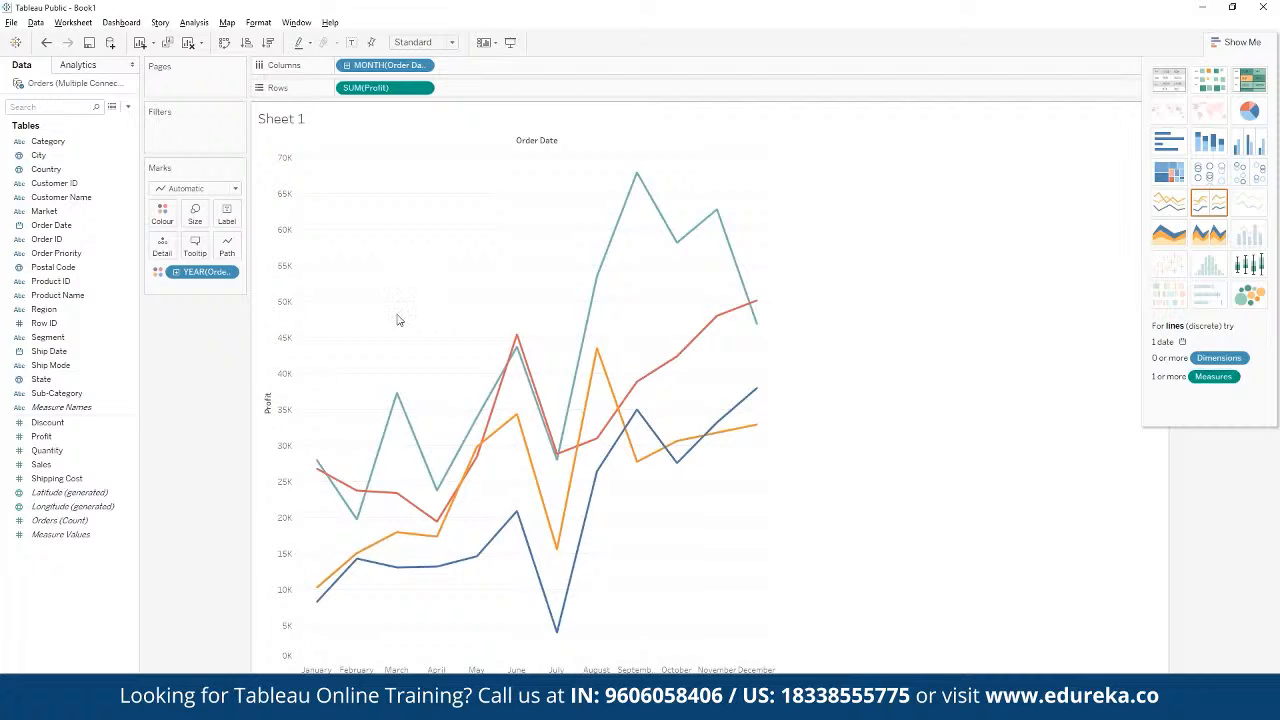
Step: Hide the Show Me chart suggestions and use the order year colour legend to read the monthly profit lines
mouse_move(488, 437)
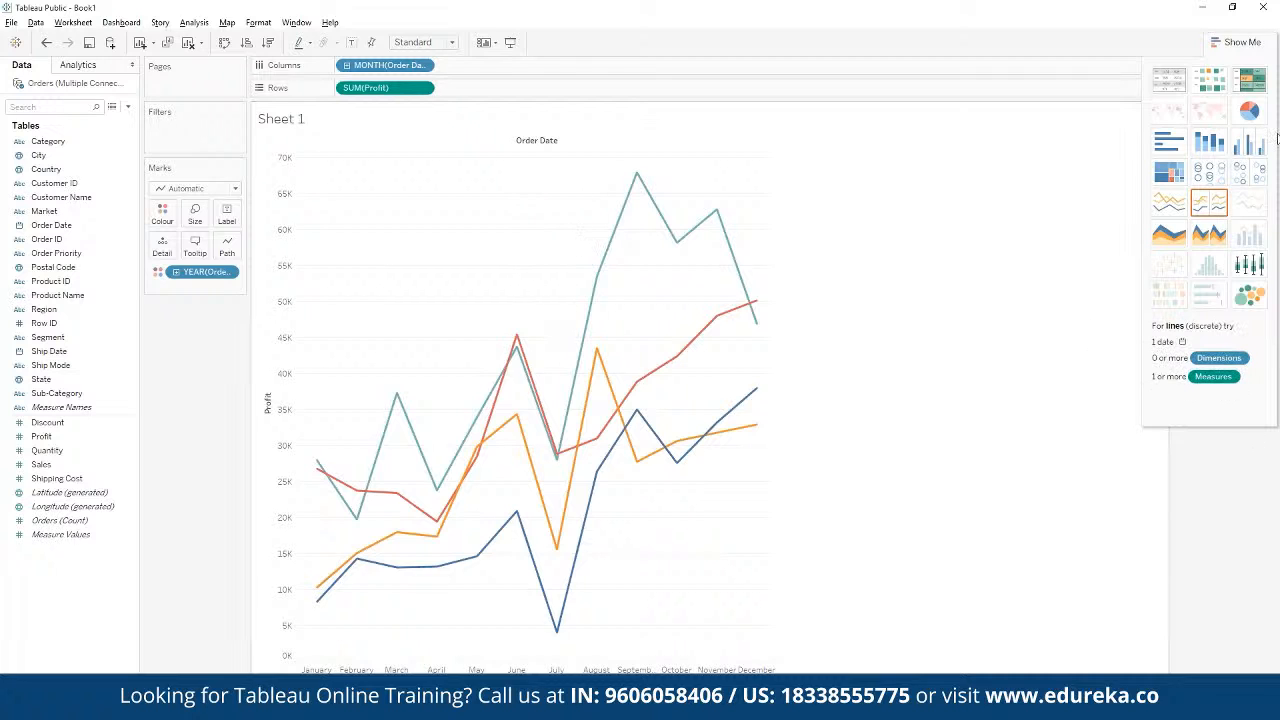
left_click(1240, 42)
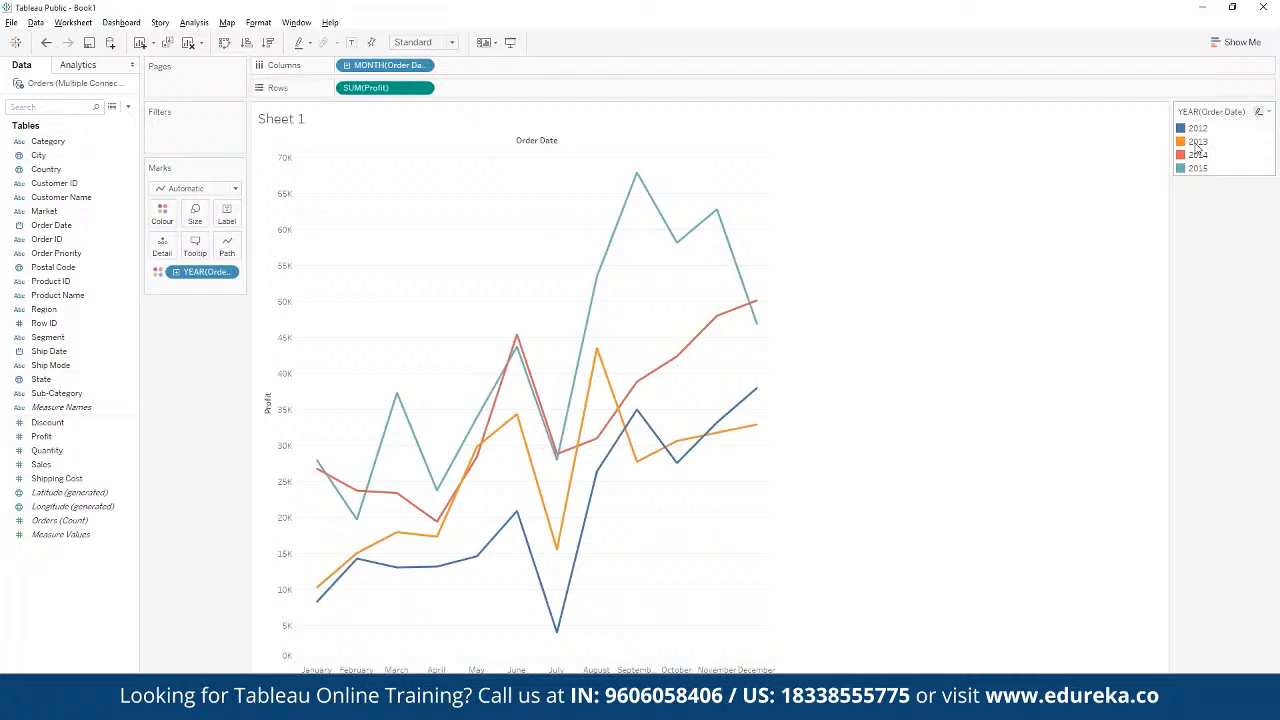
mouse_move(510, 363)
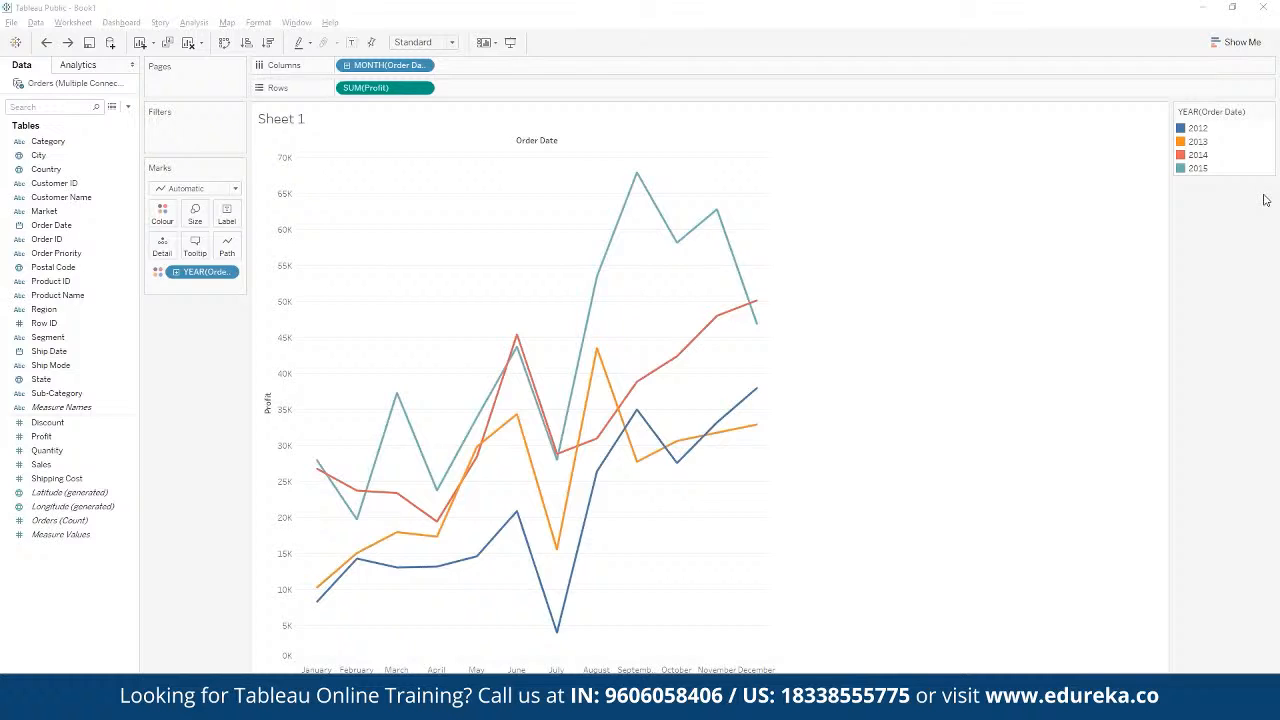
Step: Add a second Profit measure to the Rows shelf and apply the Year Over Year Growth quick table calculation to it
left_click_drag(41, 436, 450, 95)
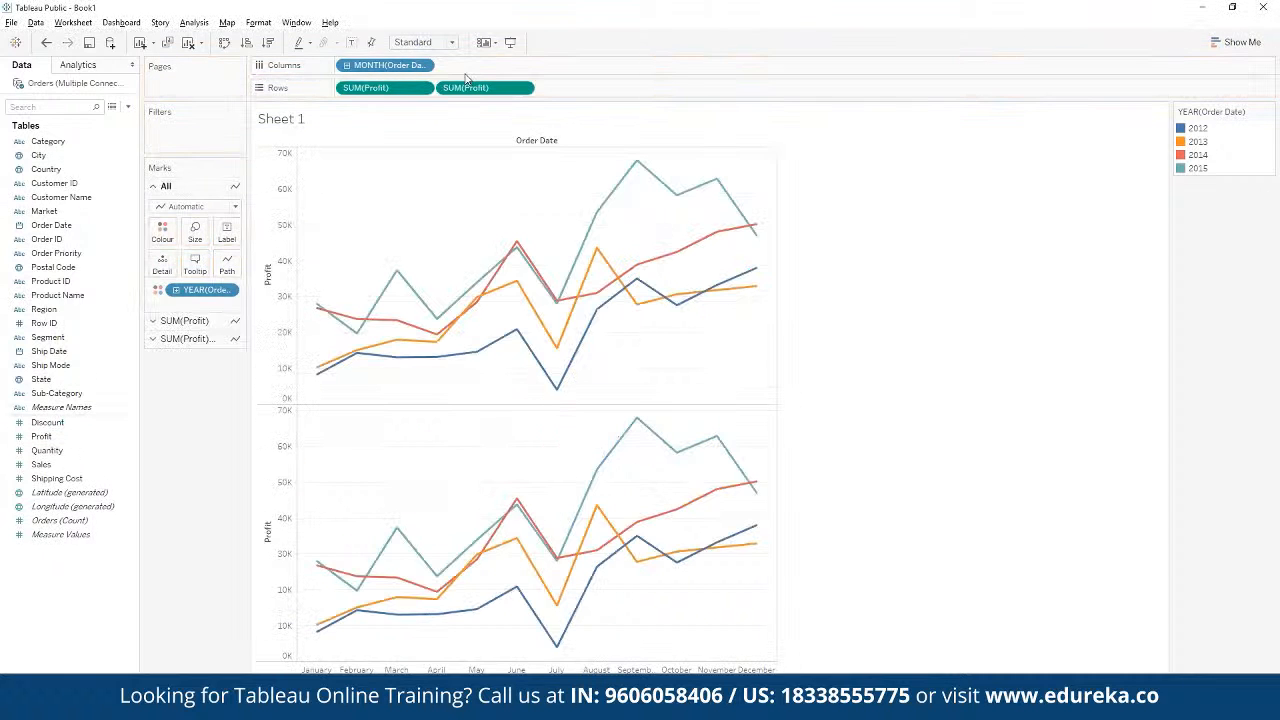
left_click(522, 88)
mouse_move(560, 322)
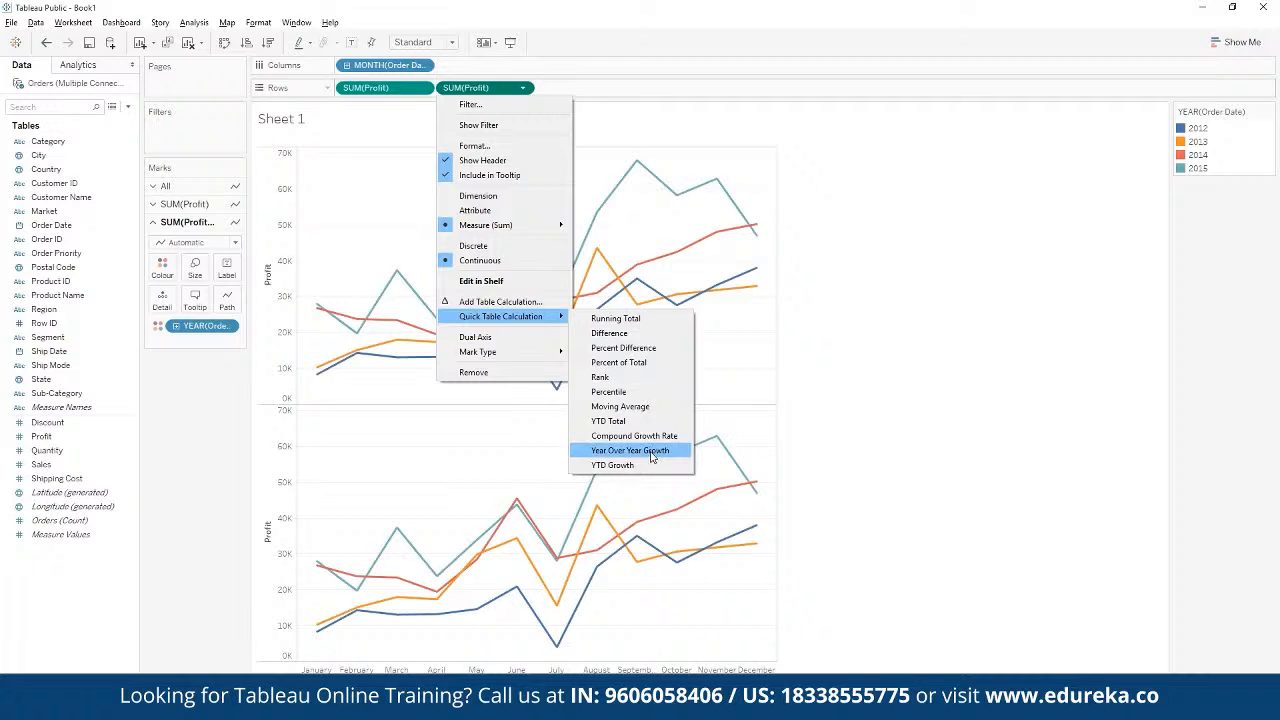
left_click(630, 450)
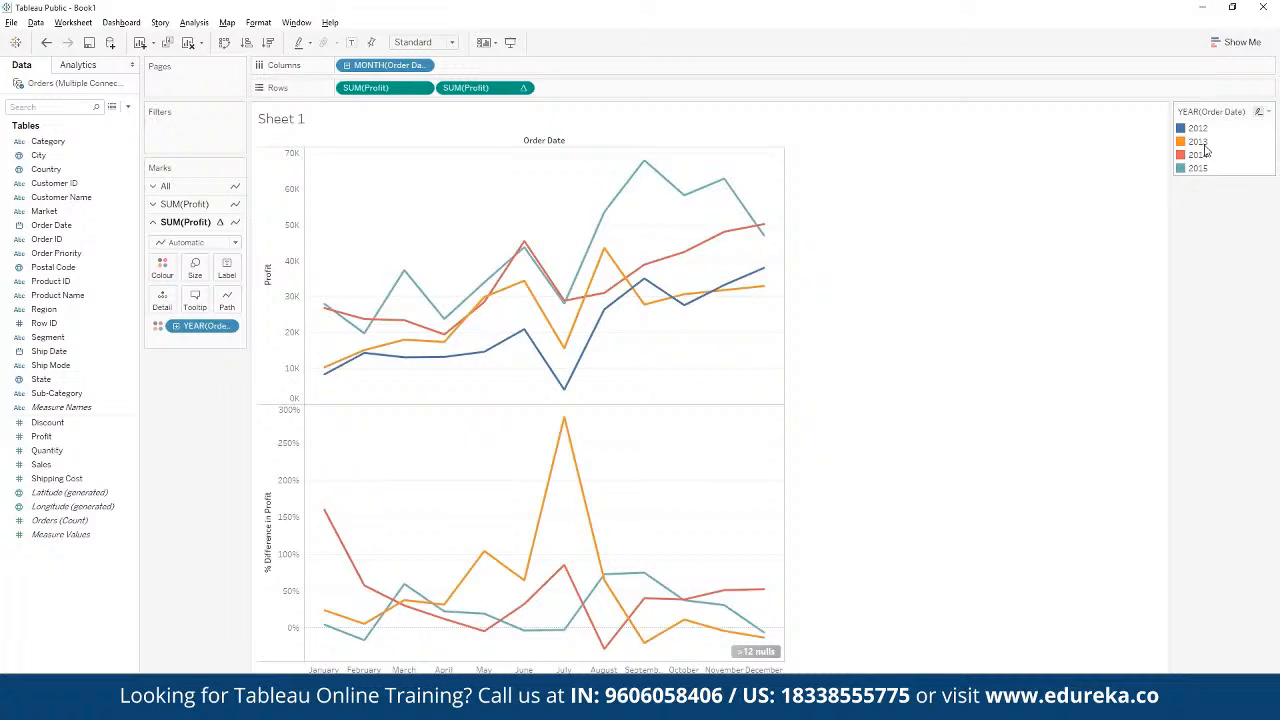
Step: Examine the details of individual months in the profit chart and the percent difference chart, comparing the years
mouse_move(574, 437)
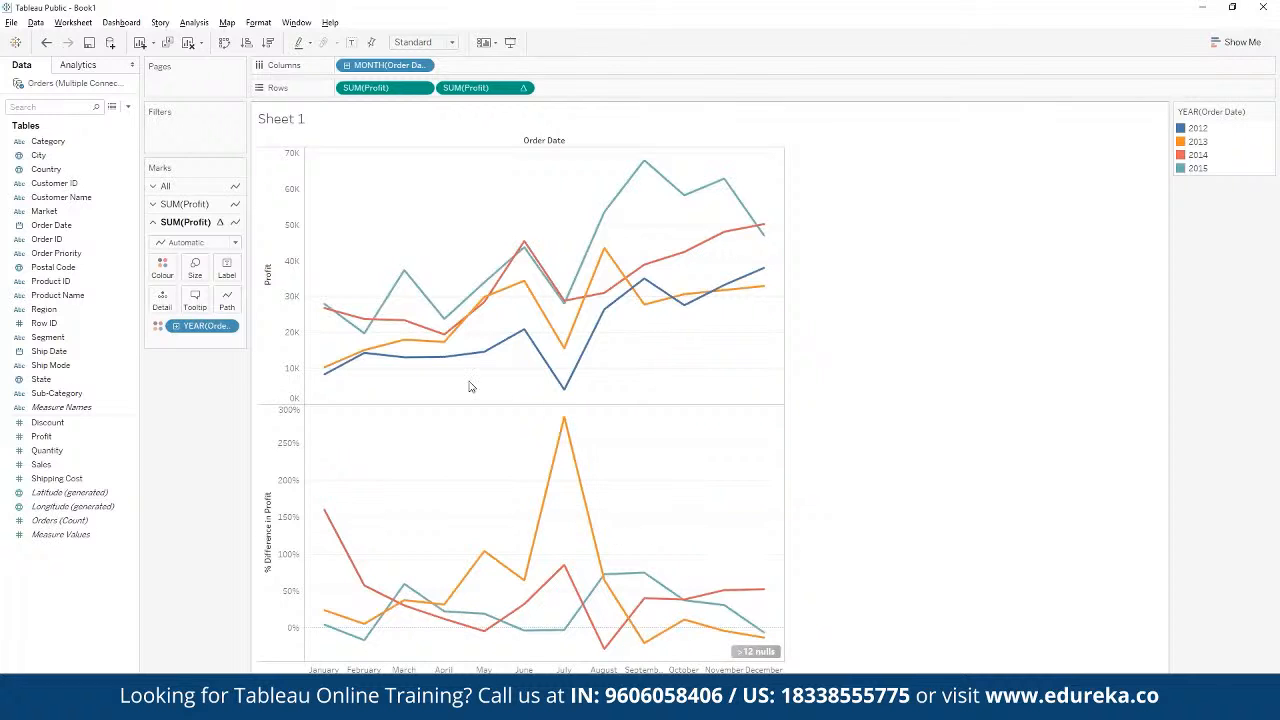
mouse_move(548, 316)
mouse_move(598, 304)
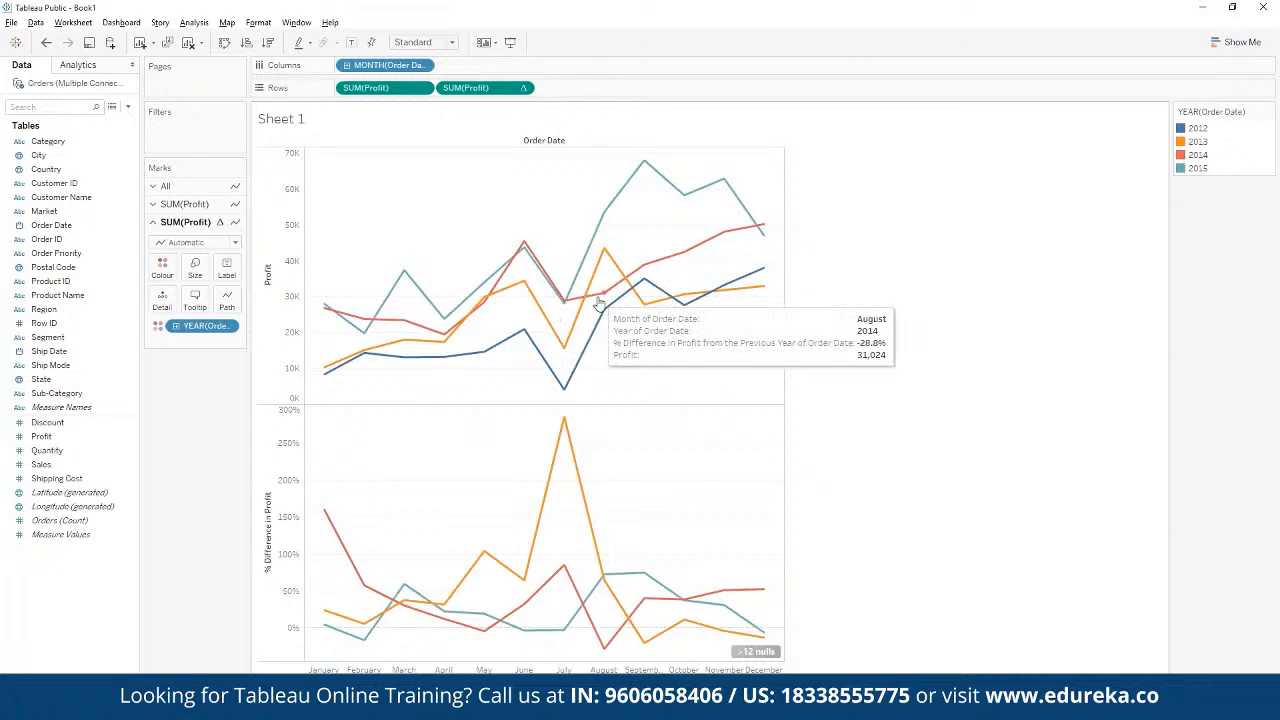
mouse_move(601, 268)
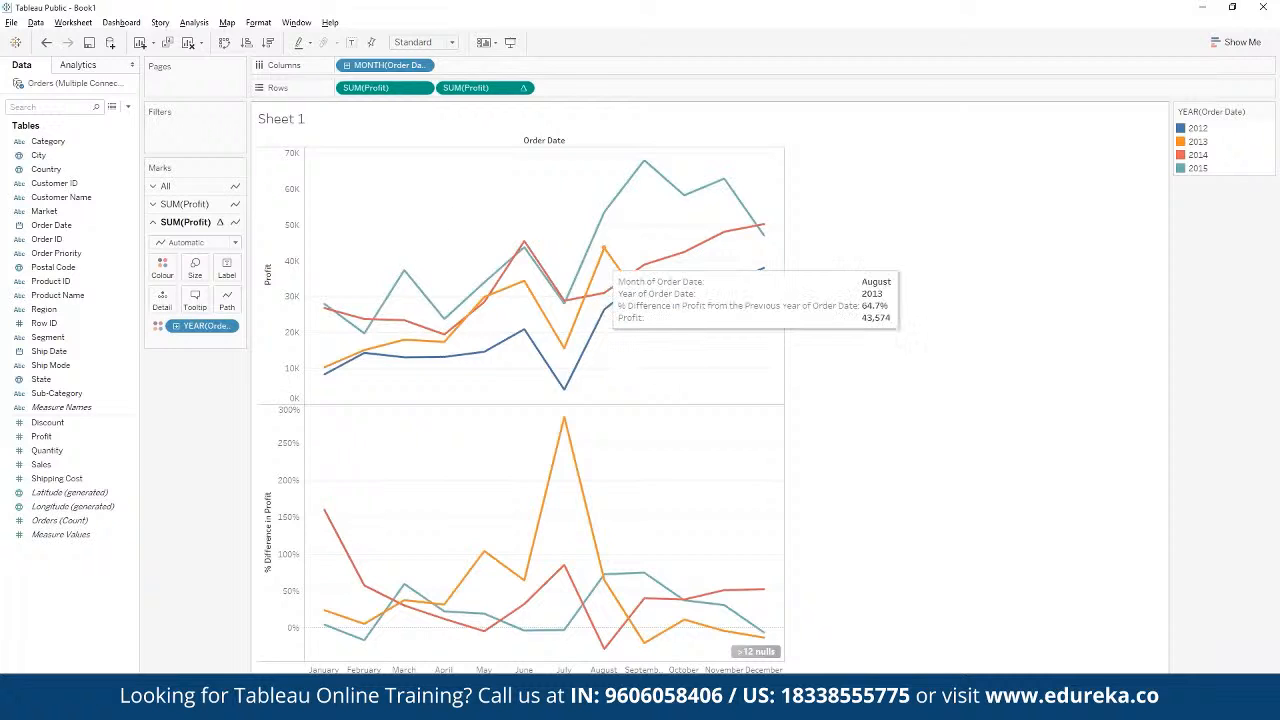
mouse_move(364, 586)
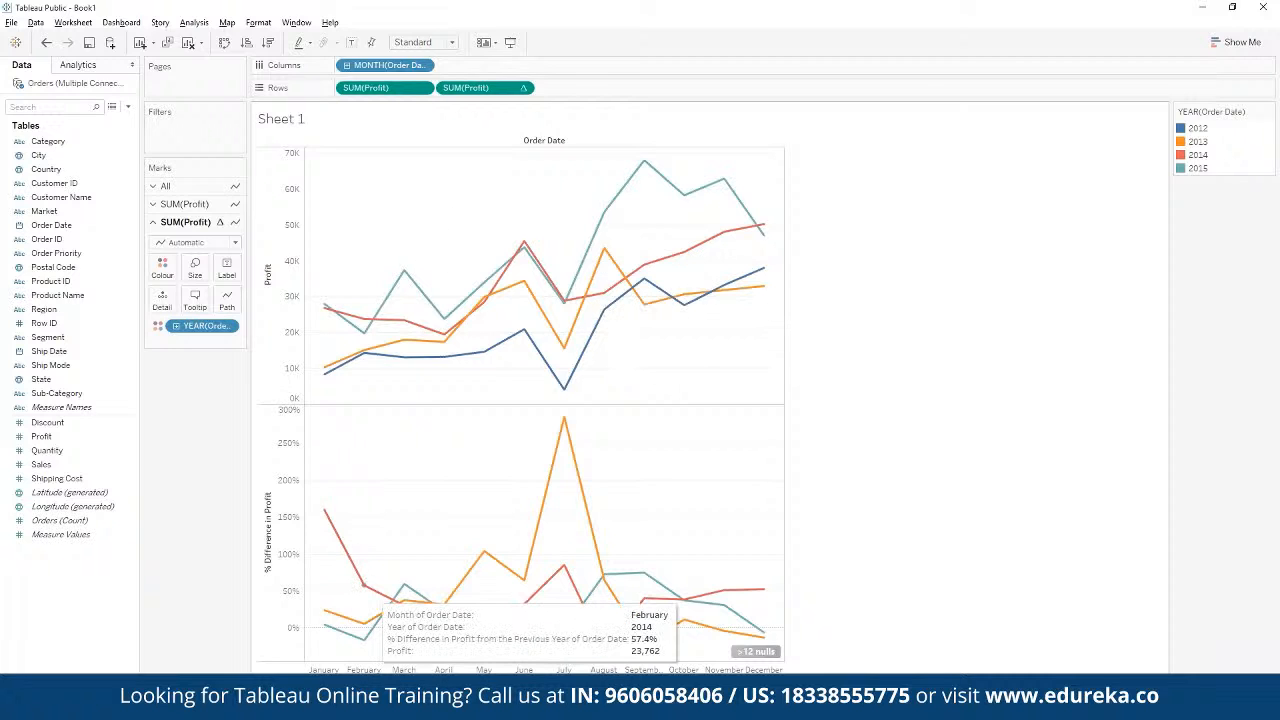
mouse_move(517, 575)
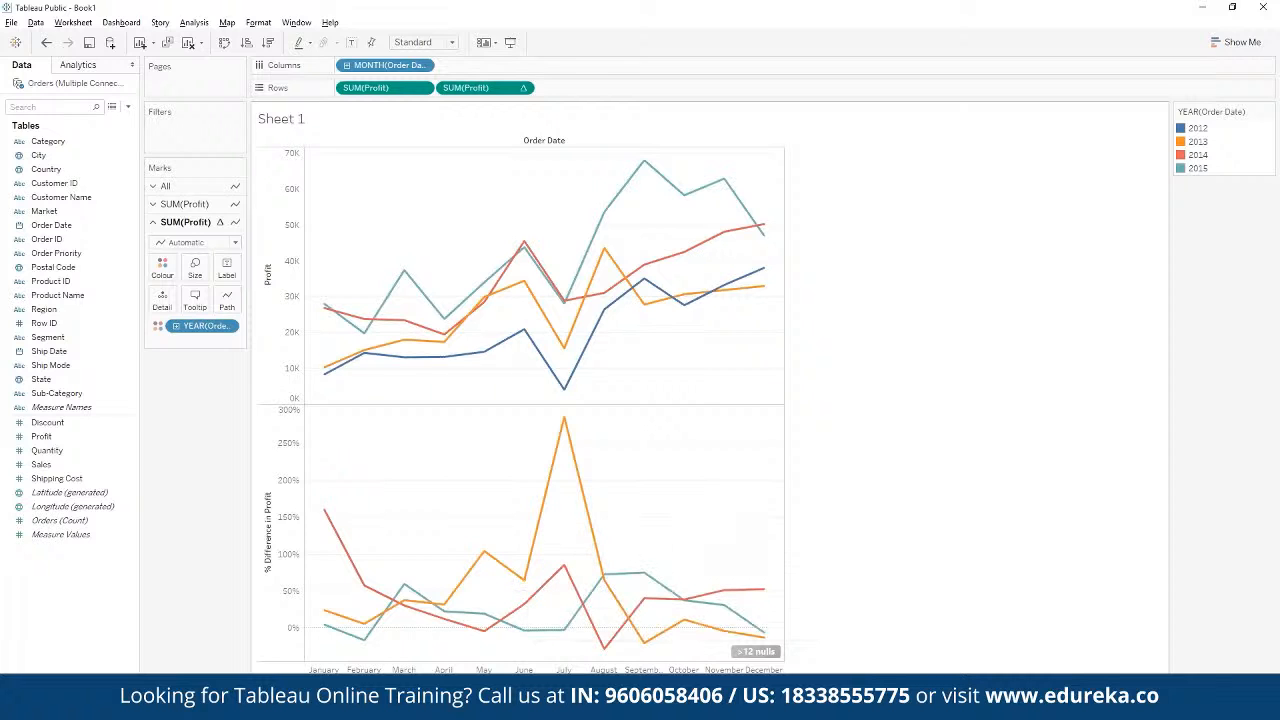
Step: Move the year-over-year growth calculation from the Rows shelf to Tooltip, leaving only the plain SUM(Profit) on Rows
left_click_drag(382, 90, 201, 308)
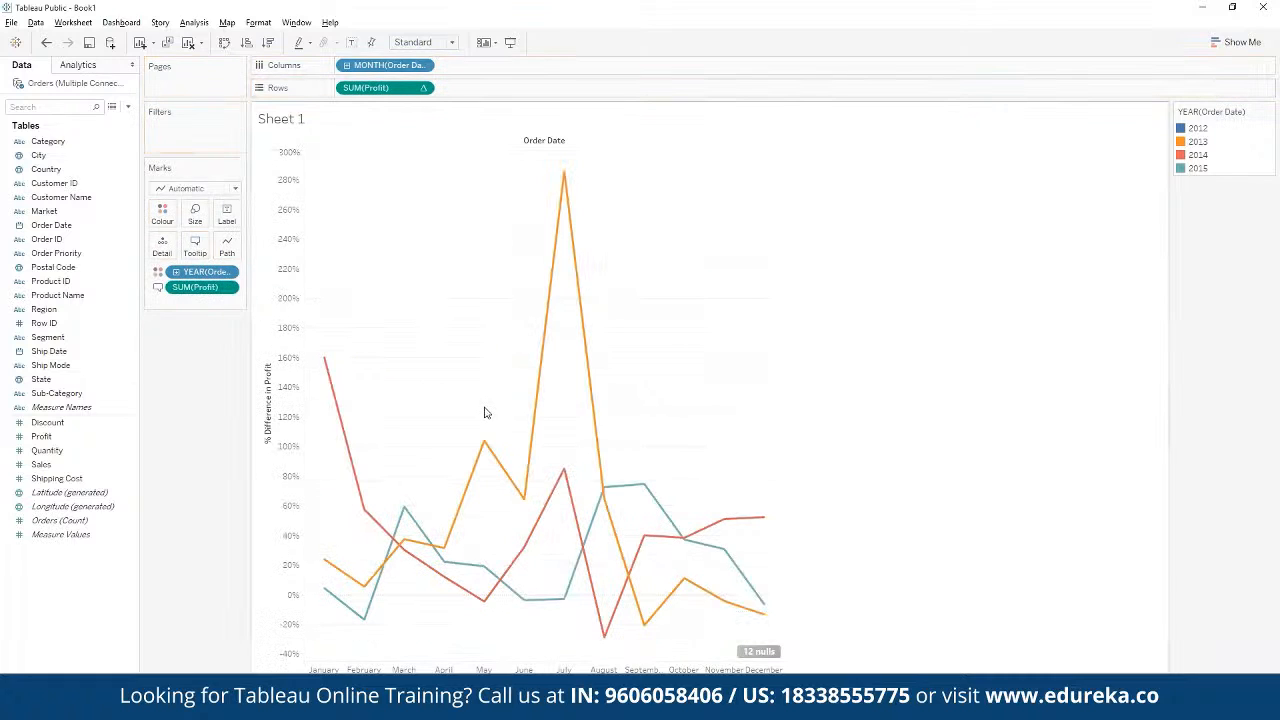
left_click_drag(200, 289, 466, 94)
left_click_drag(386, 88, 192, 281)
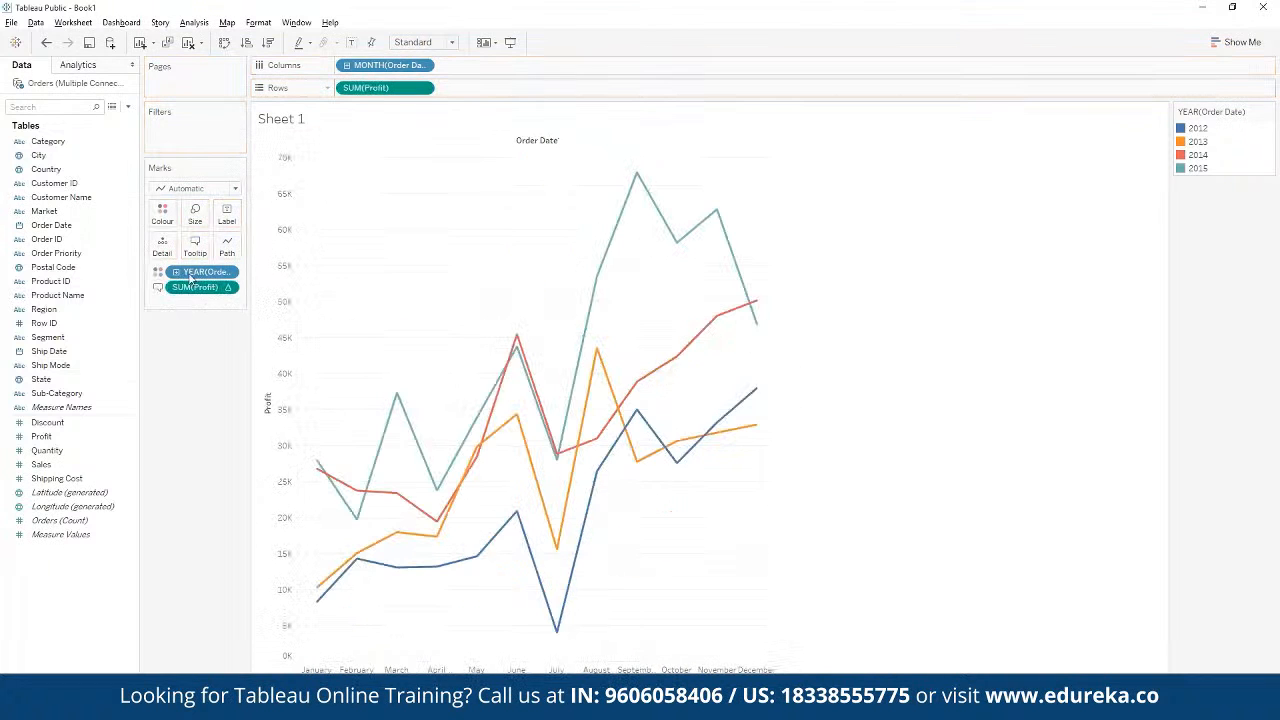
Step: Inspect tooltips on the monthly profit lines to read each point's profit and its difference from the previous year
mouse_move(506, 432)
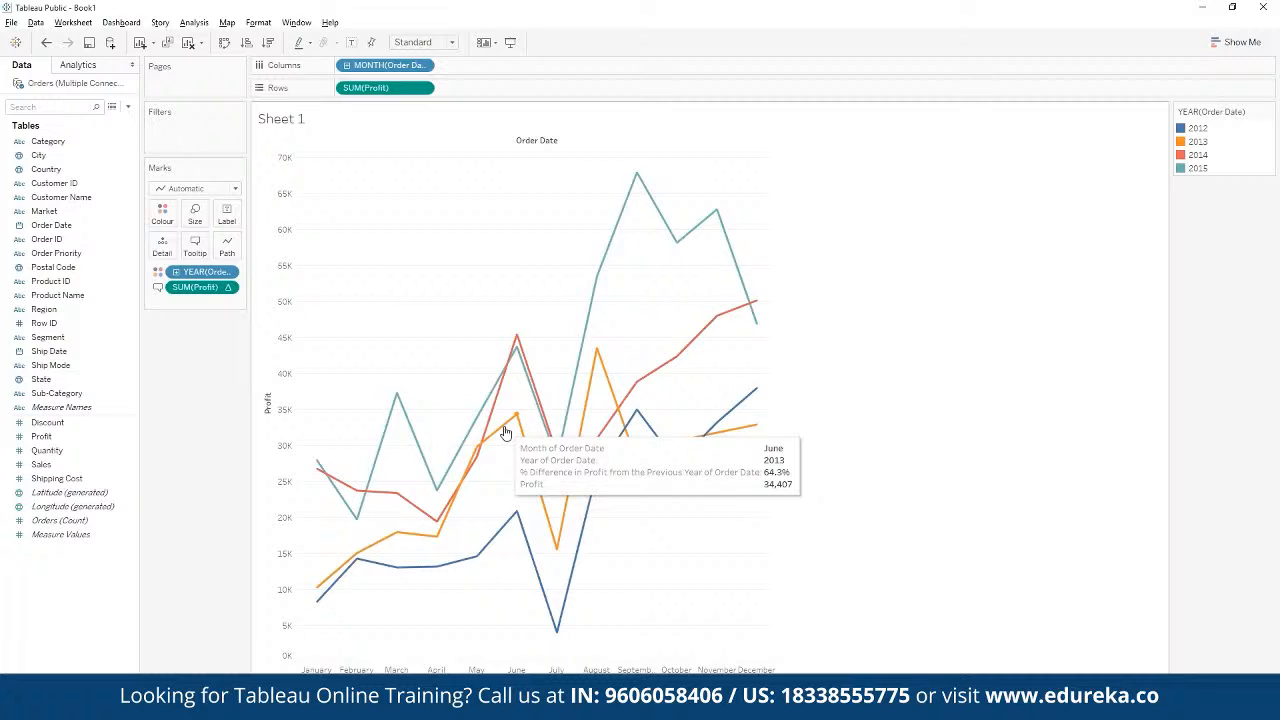
mouse_move(610, 245)
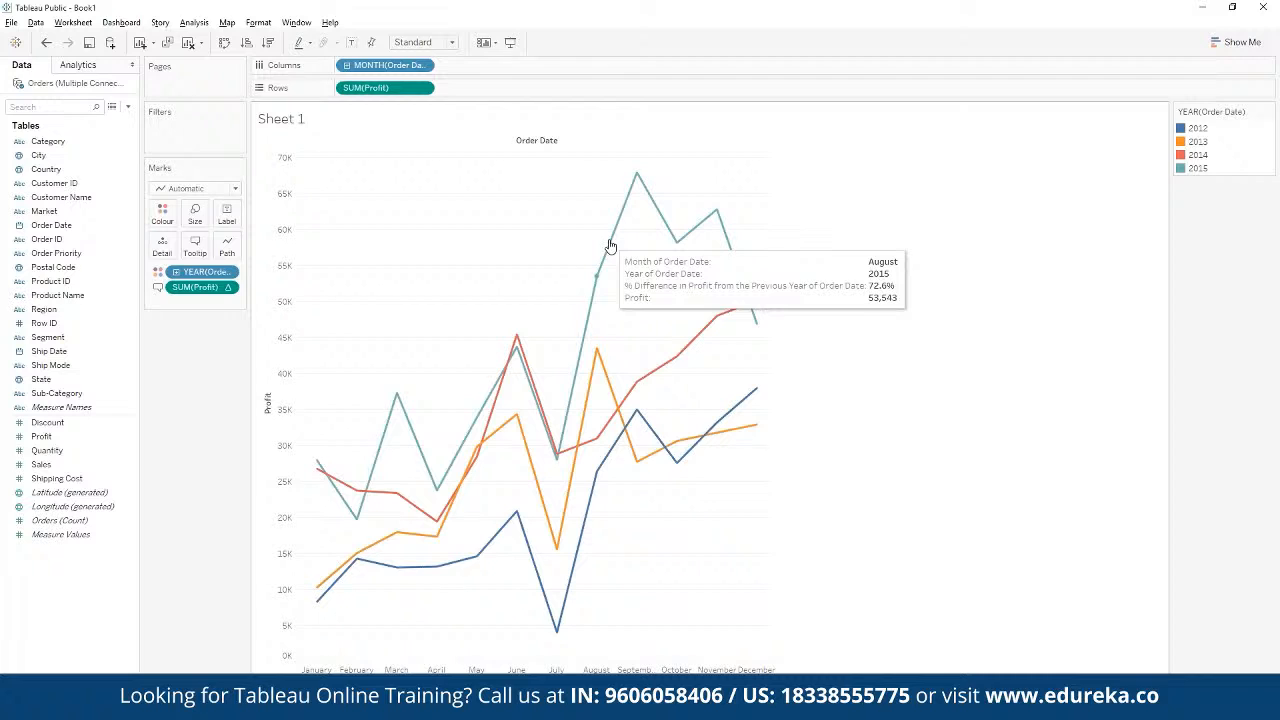
mouse_move(532, 381)
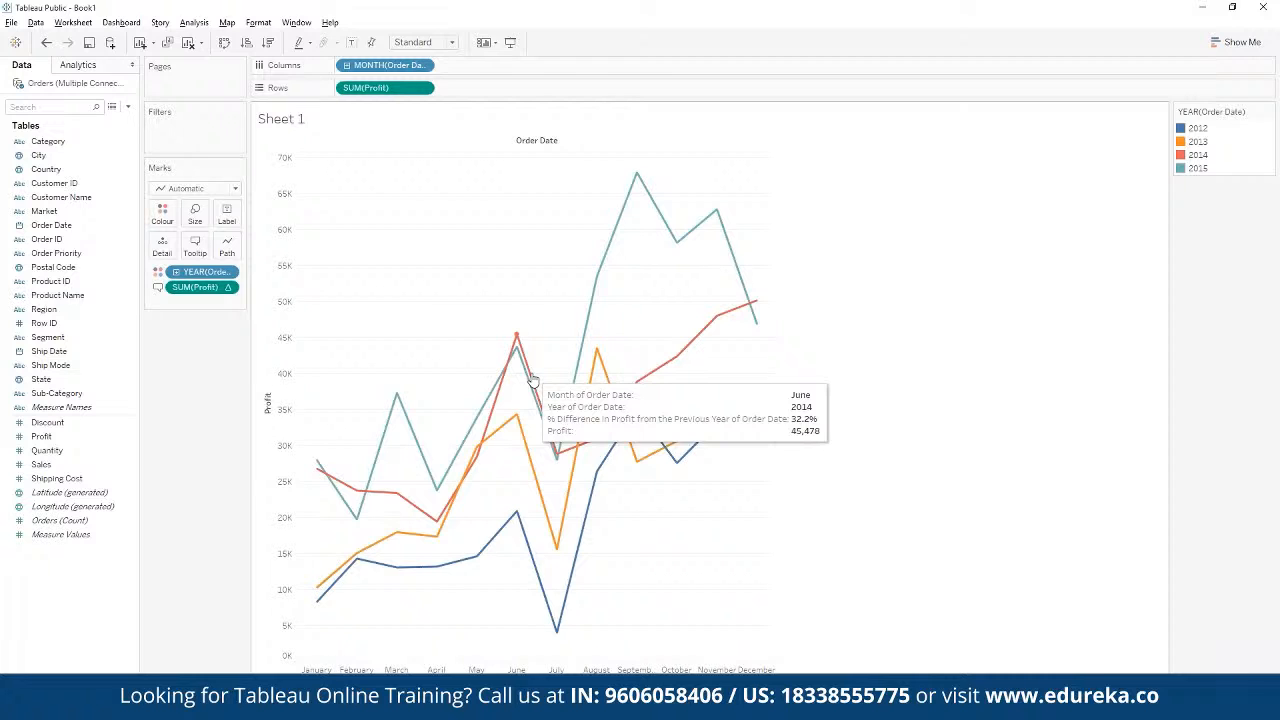
mouse_move(627, 190)
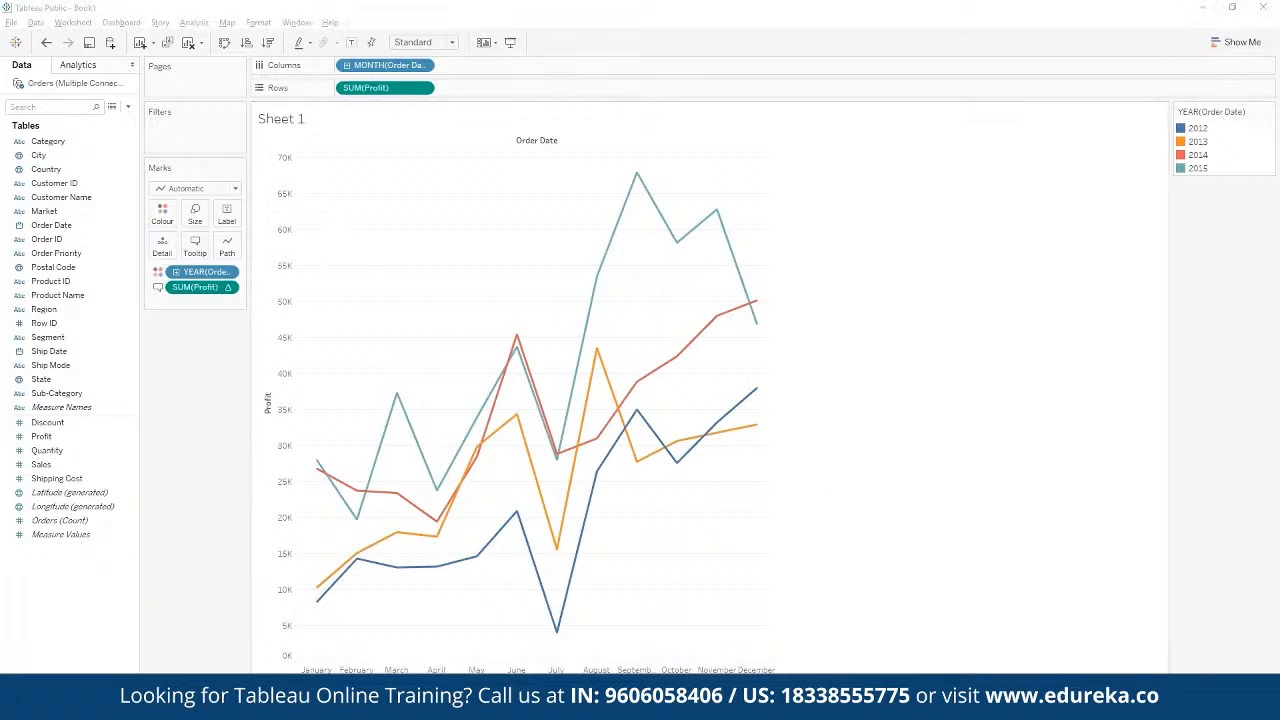
Step: Switch to the PowerPoint slide show to read the Problem Statement 1 use case, and return to the Tableau worksheet
mouse_move(405, 704)
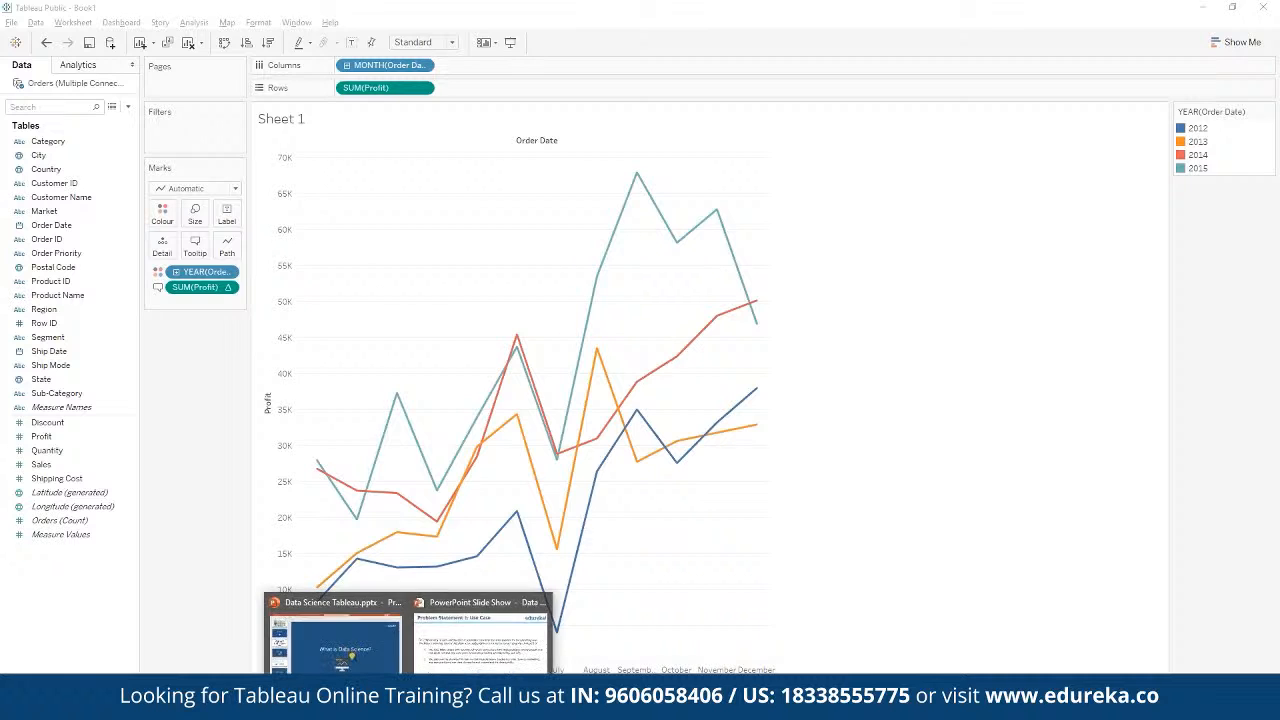
left_click(442, 664)
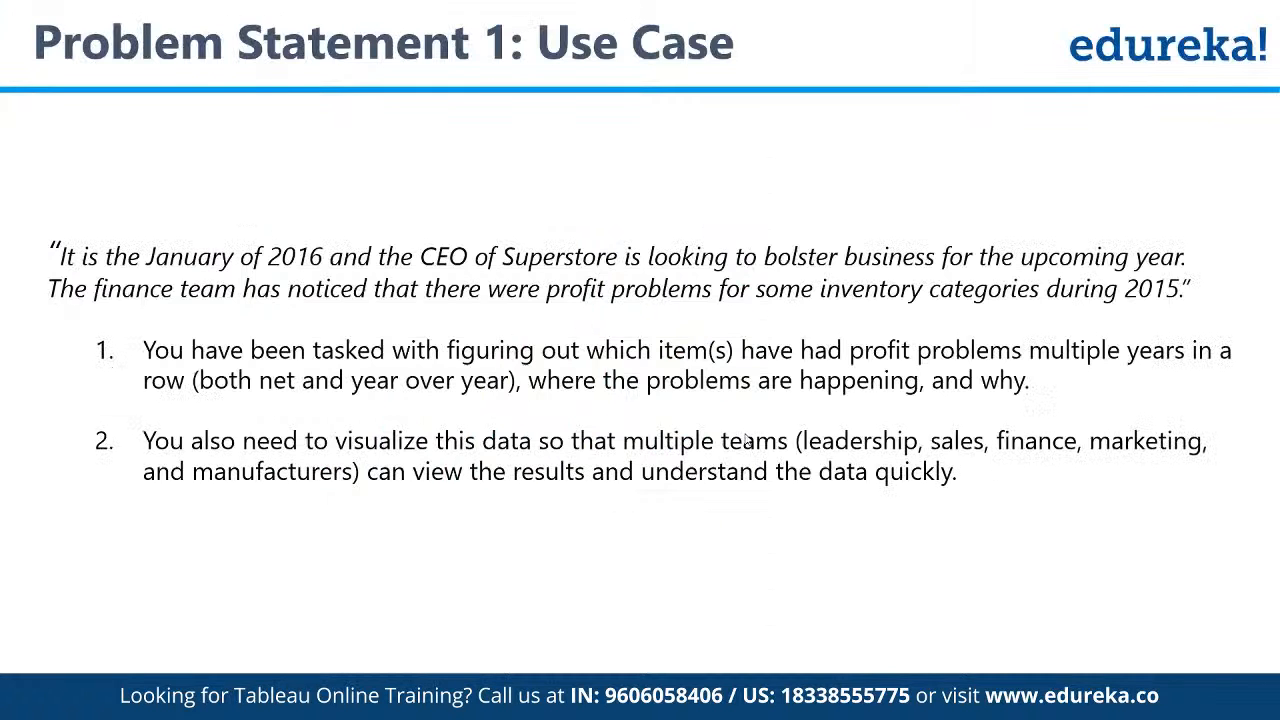
key("alt+Tab")
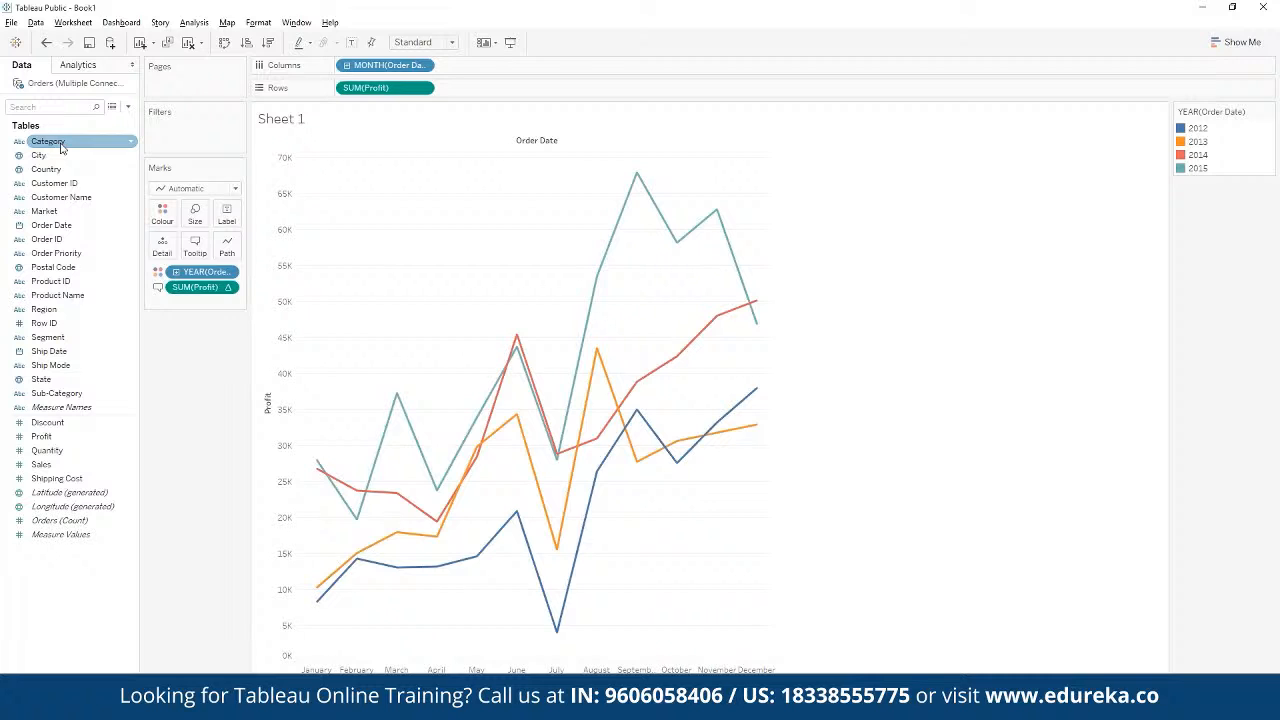
Step: Add Category to Rows ahead of SUM(Profit) to split the monthly profit lines by category, and compare the resulting charts
left_click_drag(60, 147, 482, 92)
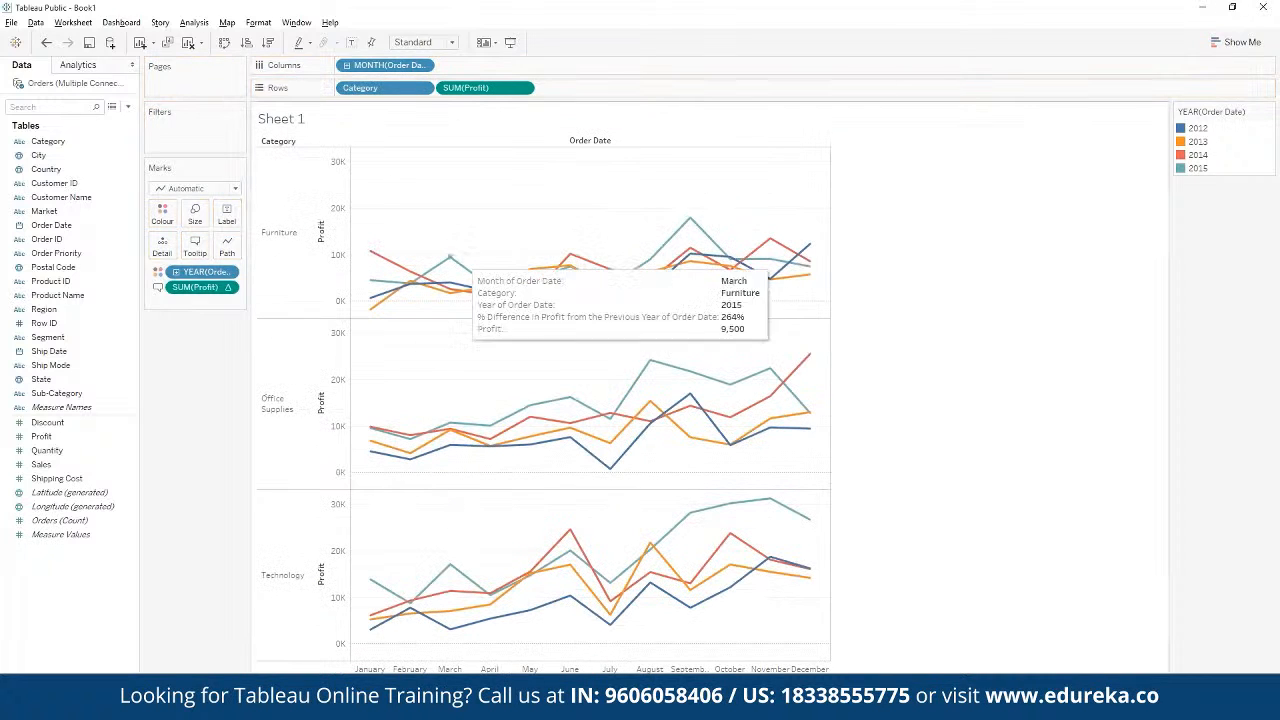
mouse_move(668, 260)
mouse_move(810, 270)
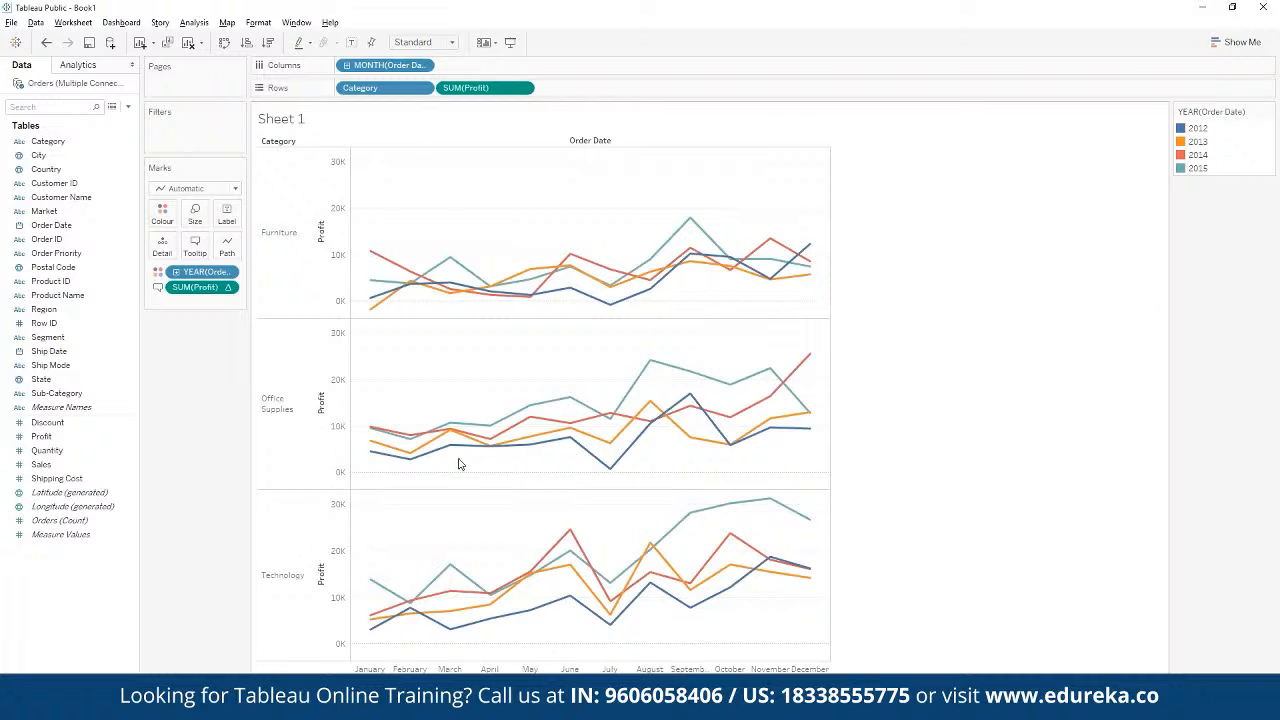
mouse_move(600, 443)
mouse_move(403, 617)
Step: Rename the Sheet 1 worksheet as "Profit Seasonality"
right_click(107, 697)
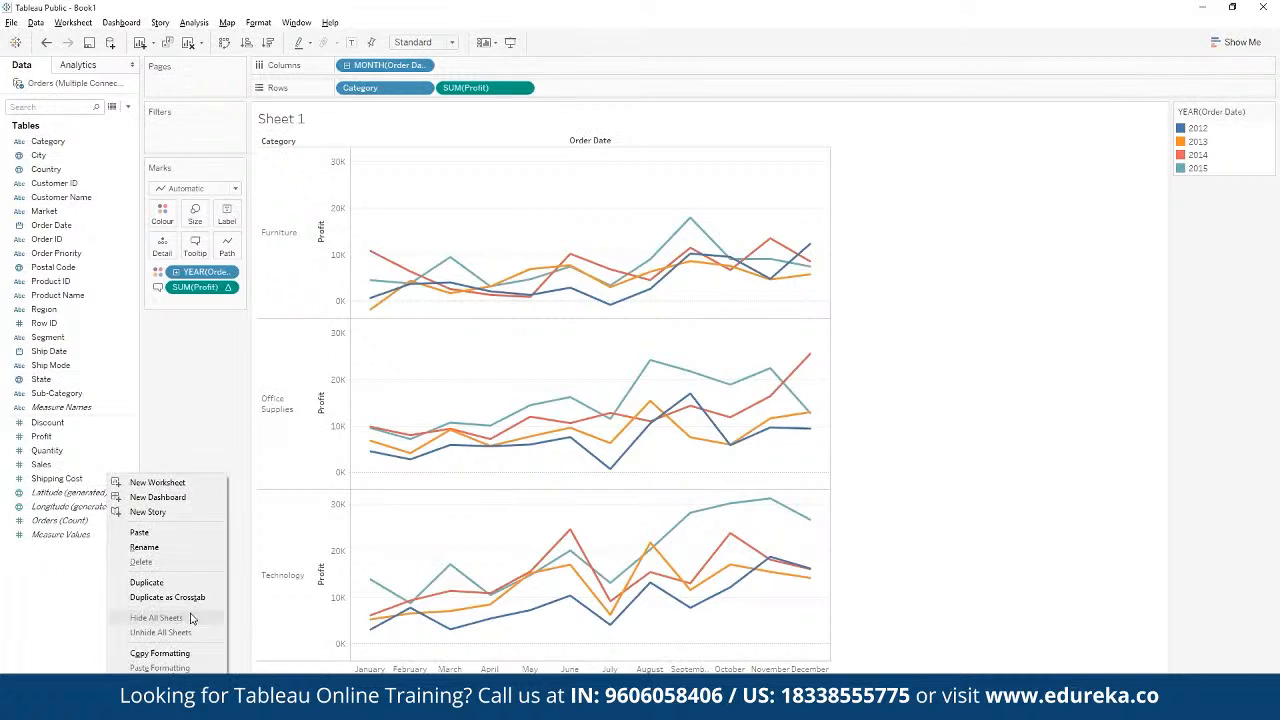
left_click(172, 547)
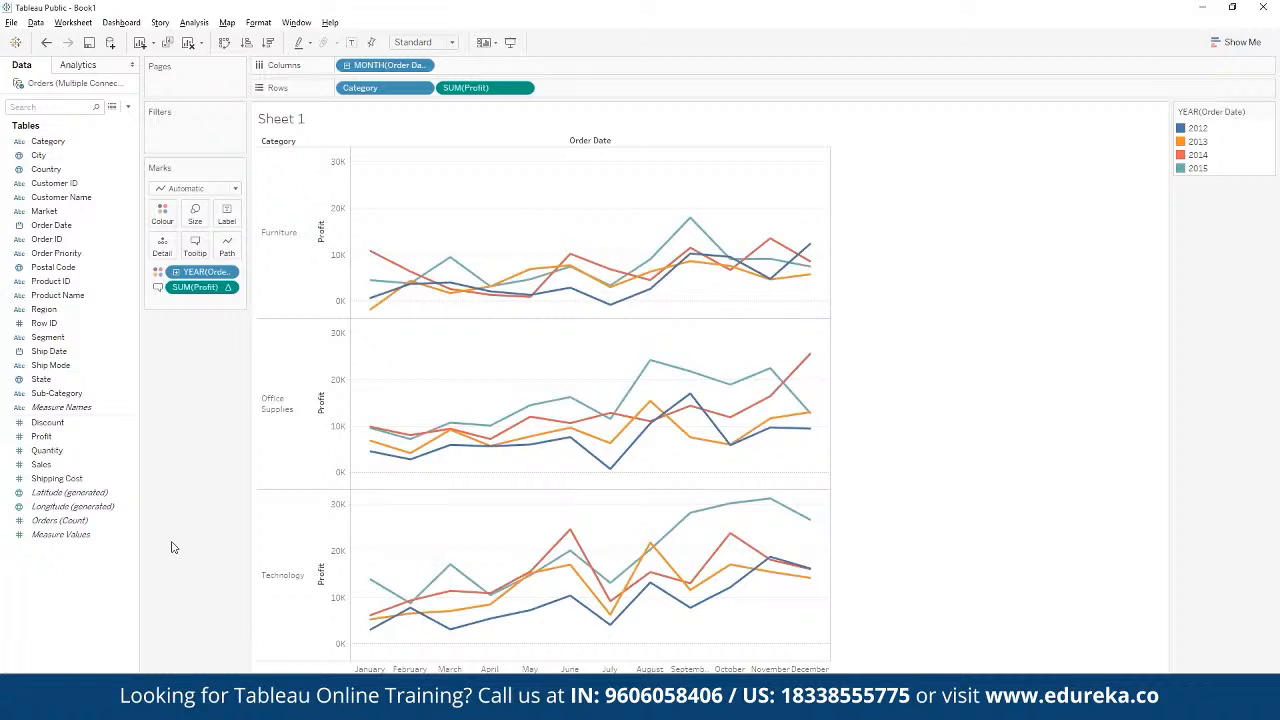
key("Return")
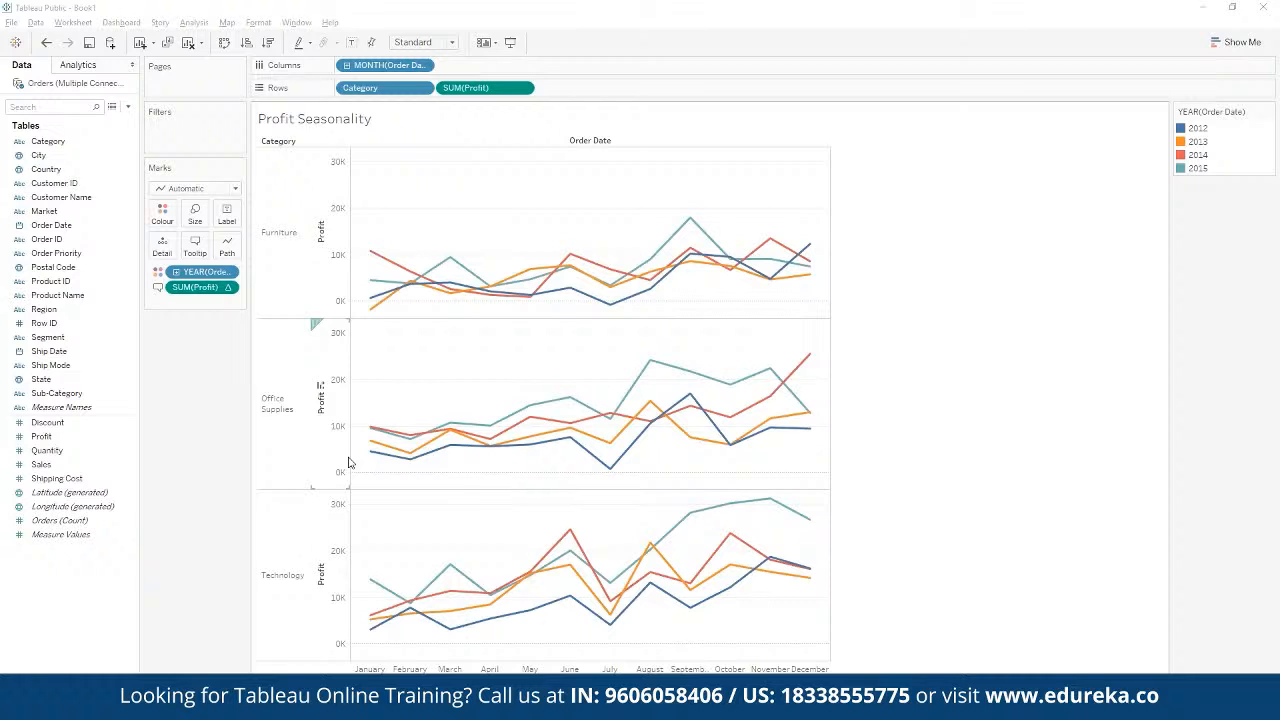
left_click(134, 440)
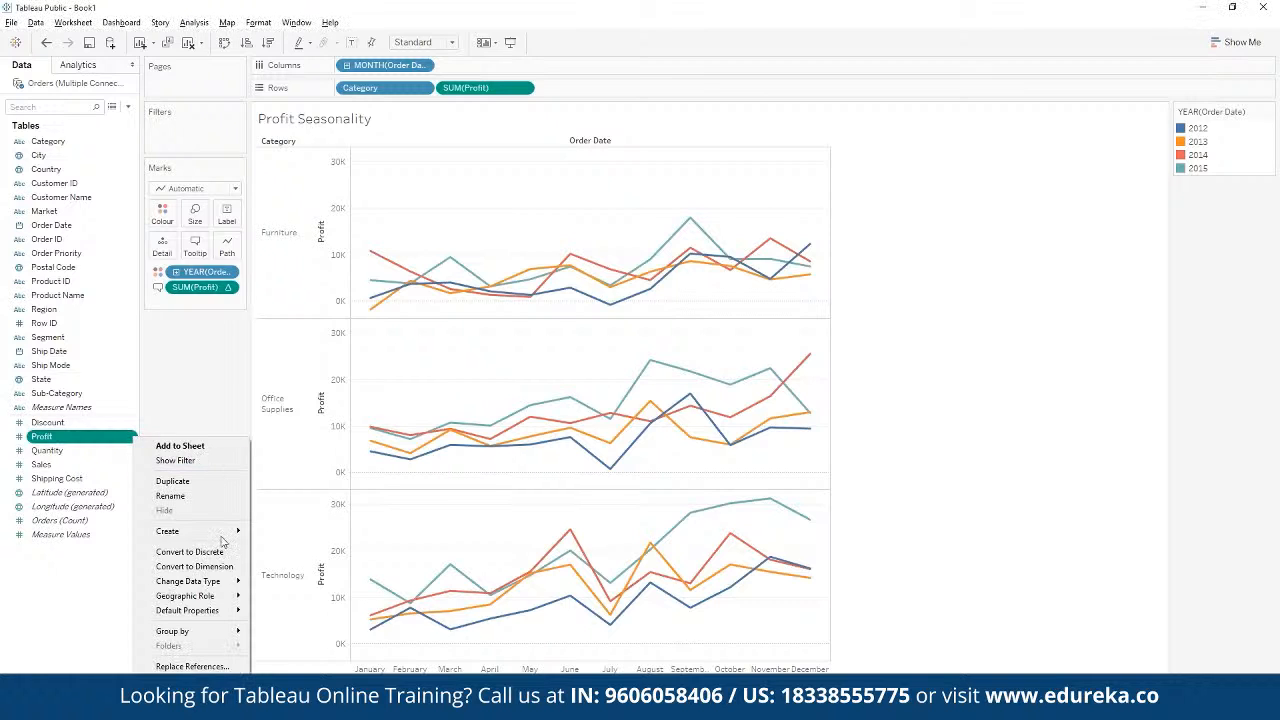
mouse_move(210, 614)
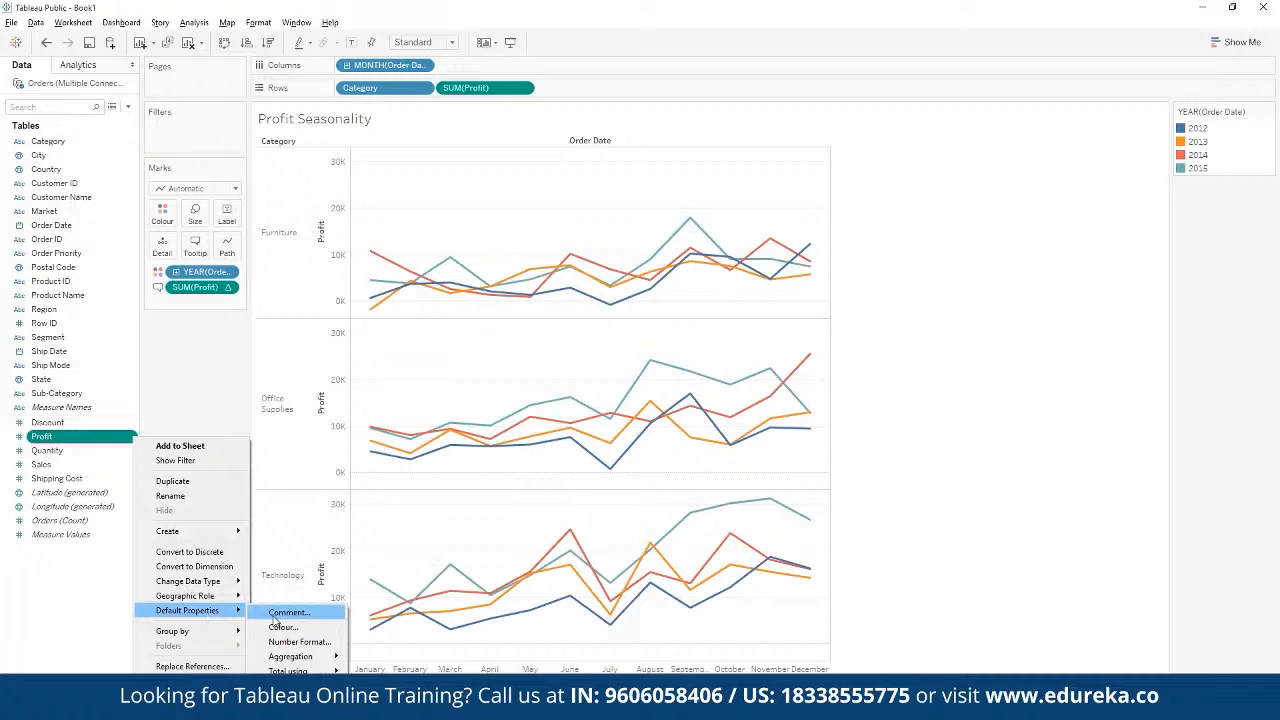
left_click(300, 642)
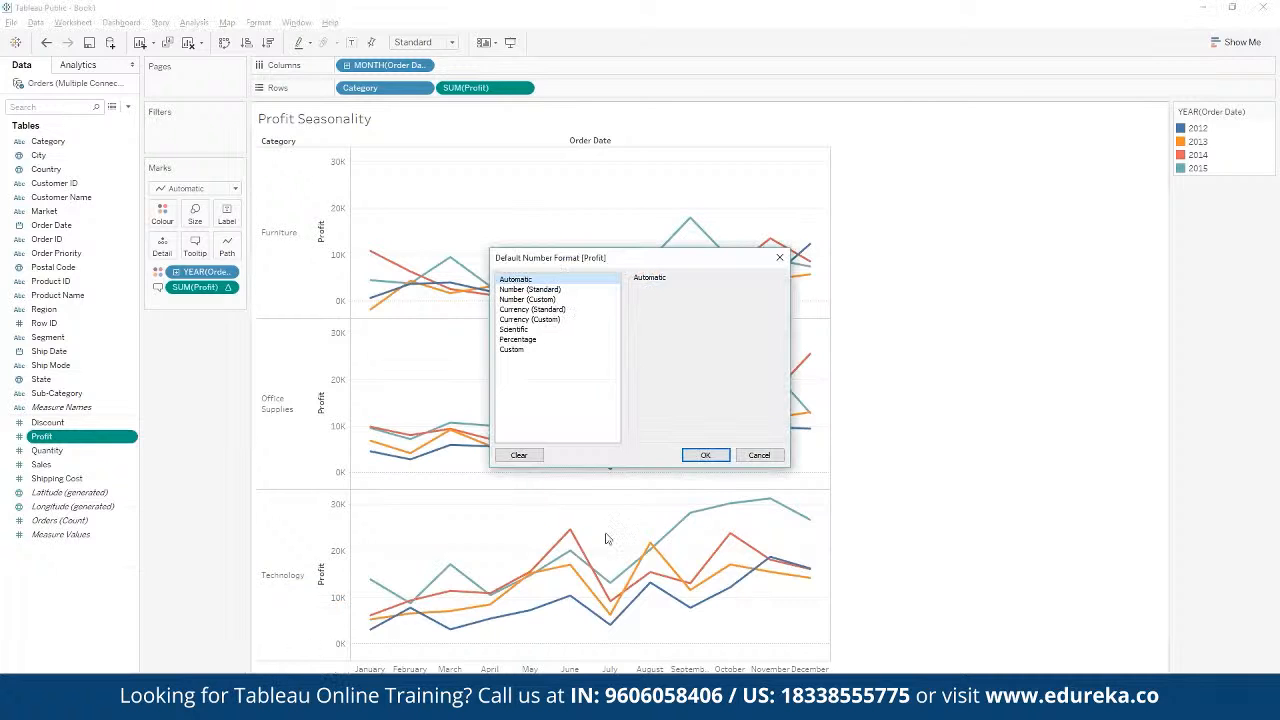
left_click(551, 320)
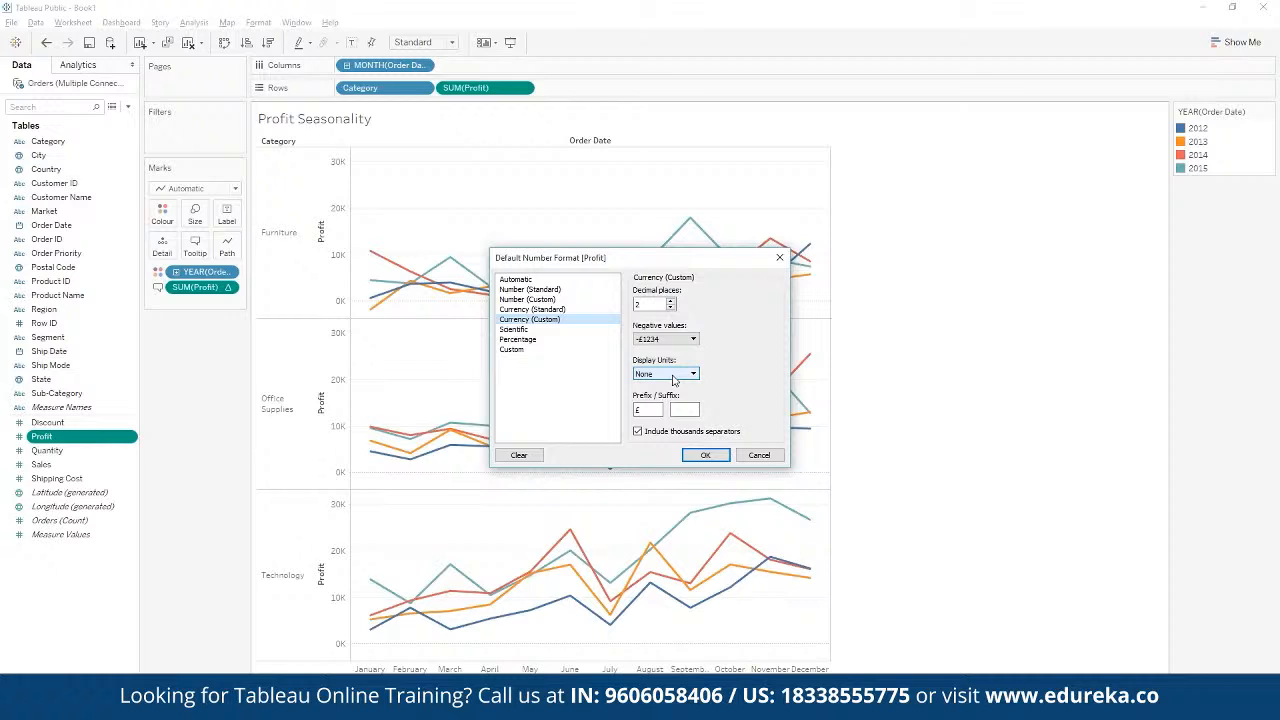
left_click(686, 409)
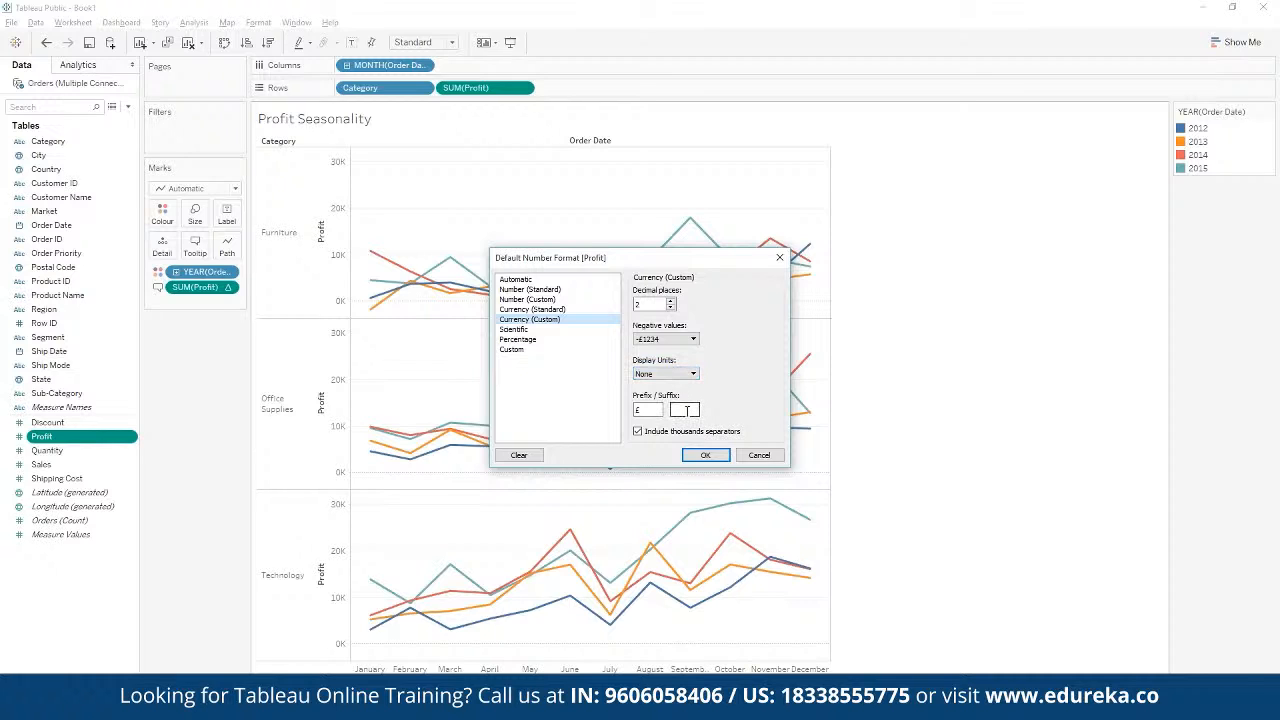
left_click(758, 455)
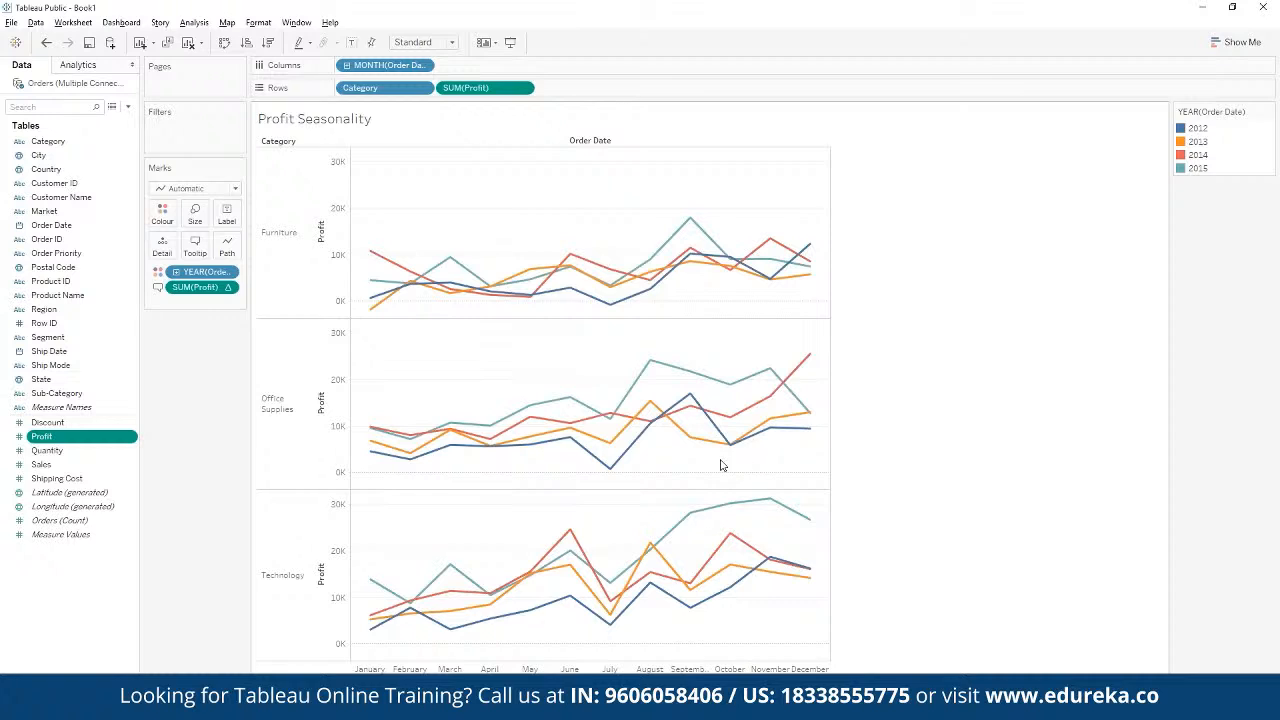
Step: Create a new worksheet mapping the State field and change its symbol map to a filled map
mouse_move(633, 470)
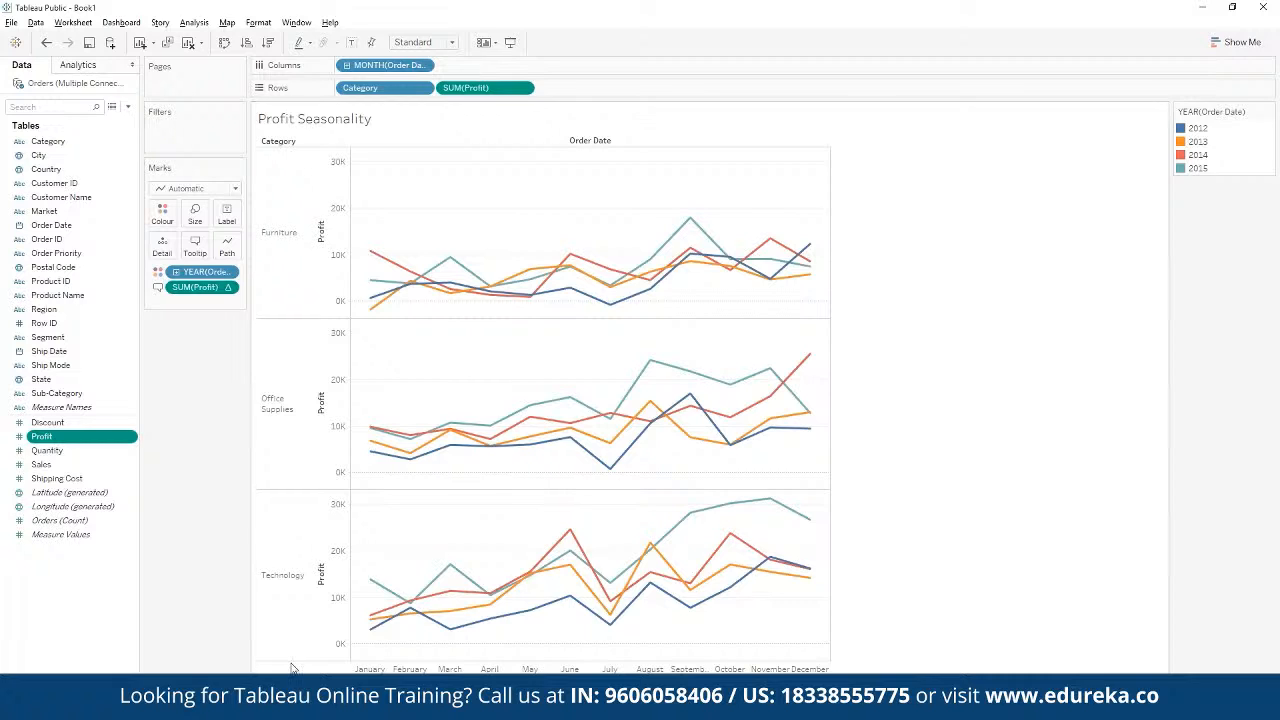
left_click(200, 688)
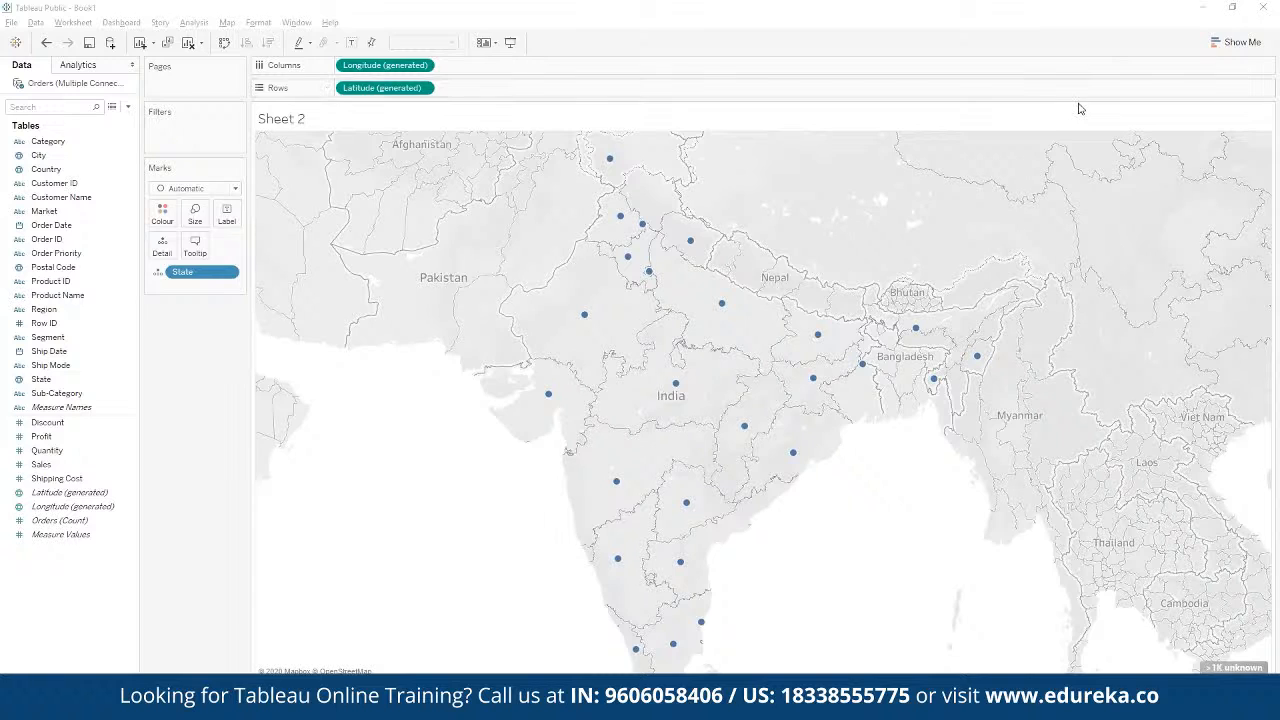
left_click(1240, 45)
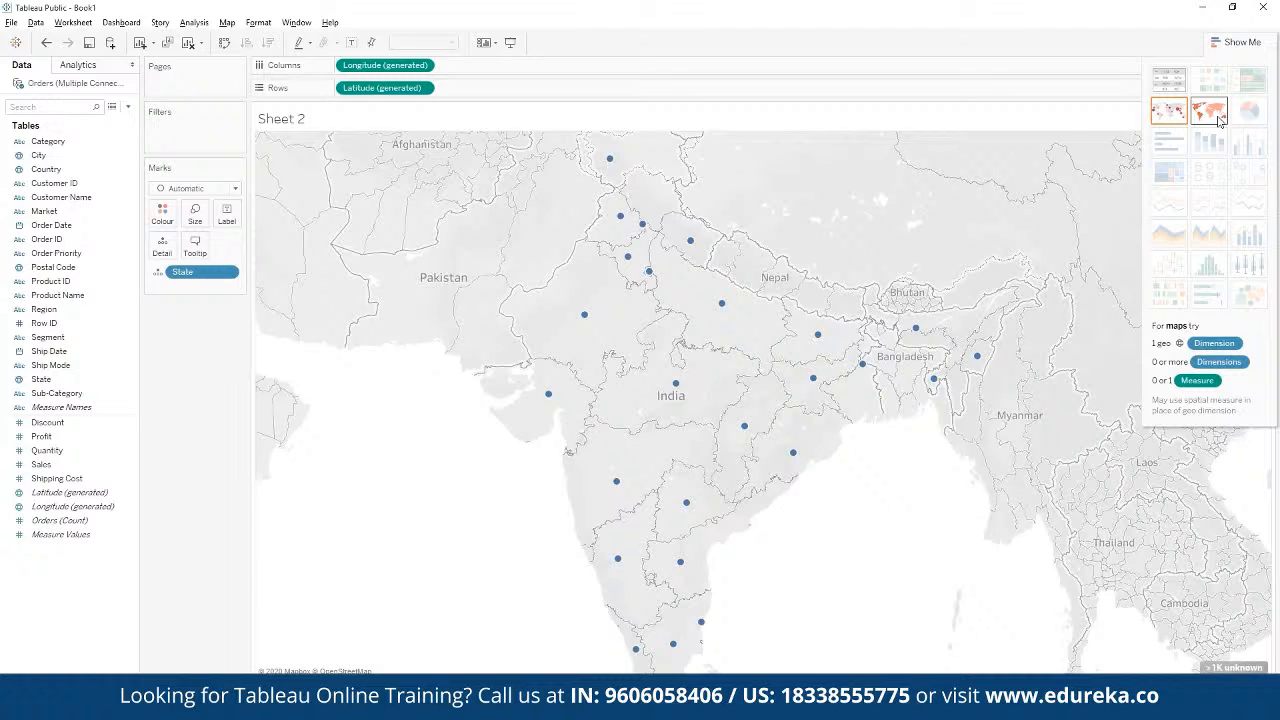
left_click(1218, 118)
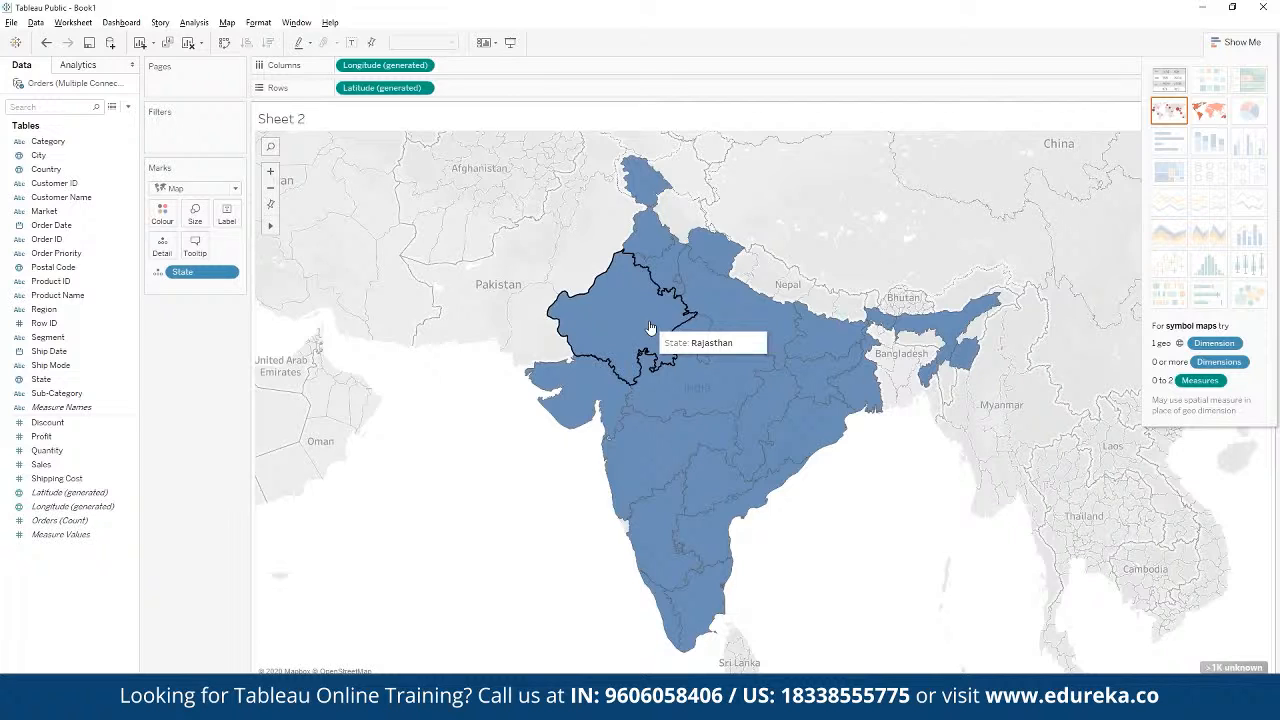
Step: Colour the filled state map by Profit and apply the Orange-Blue Diverging palette
left_click(42, 440)
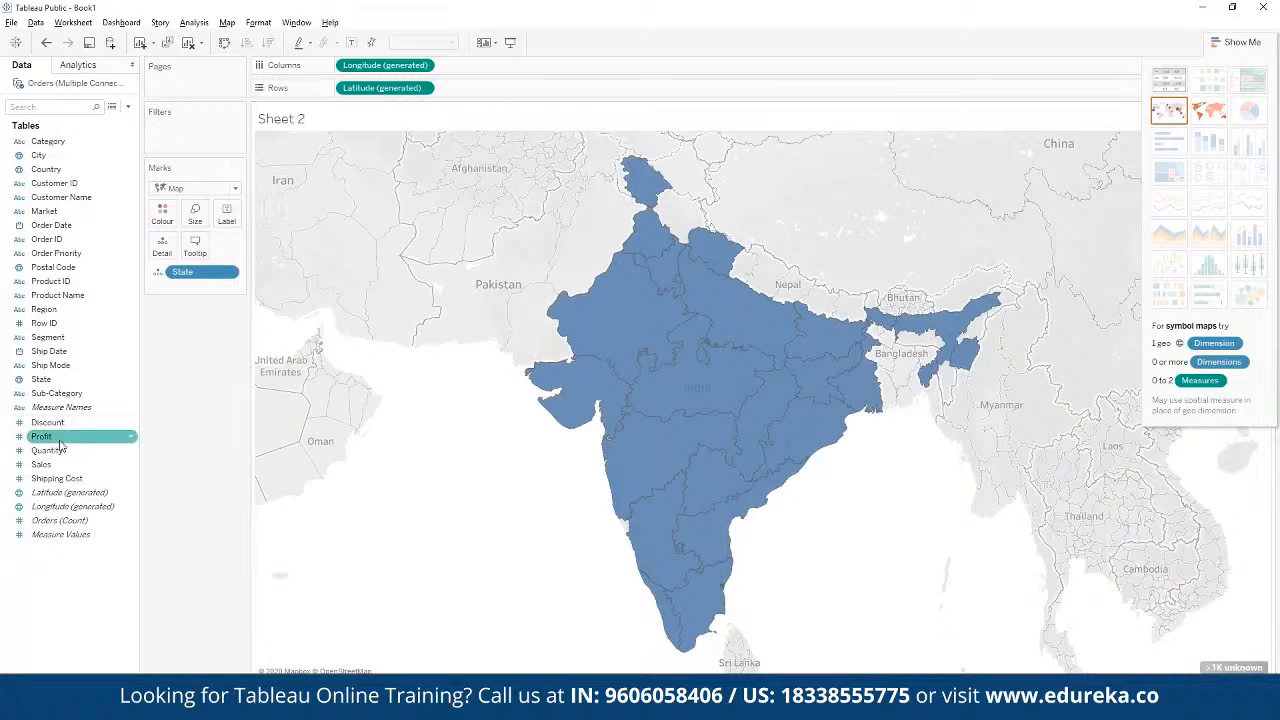
left_click_drag(42, 440, 163, 215)
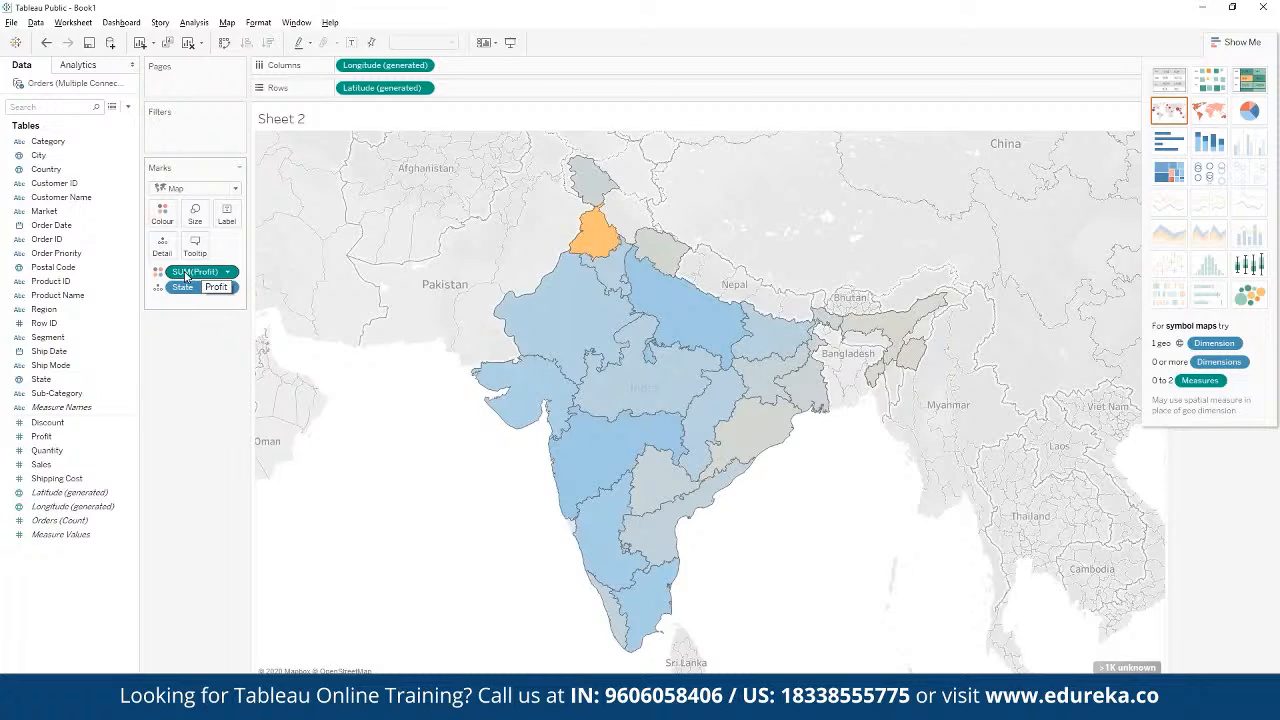
left_click(172, 218)
left_click(208, 256)
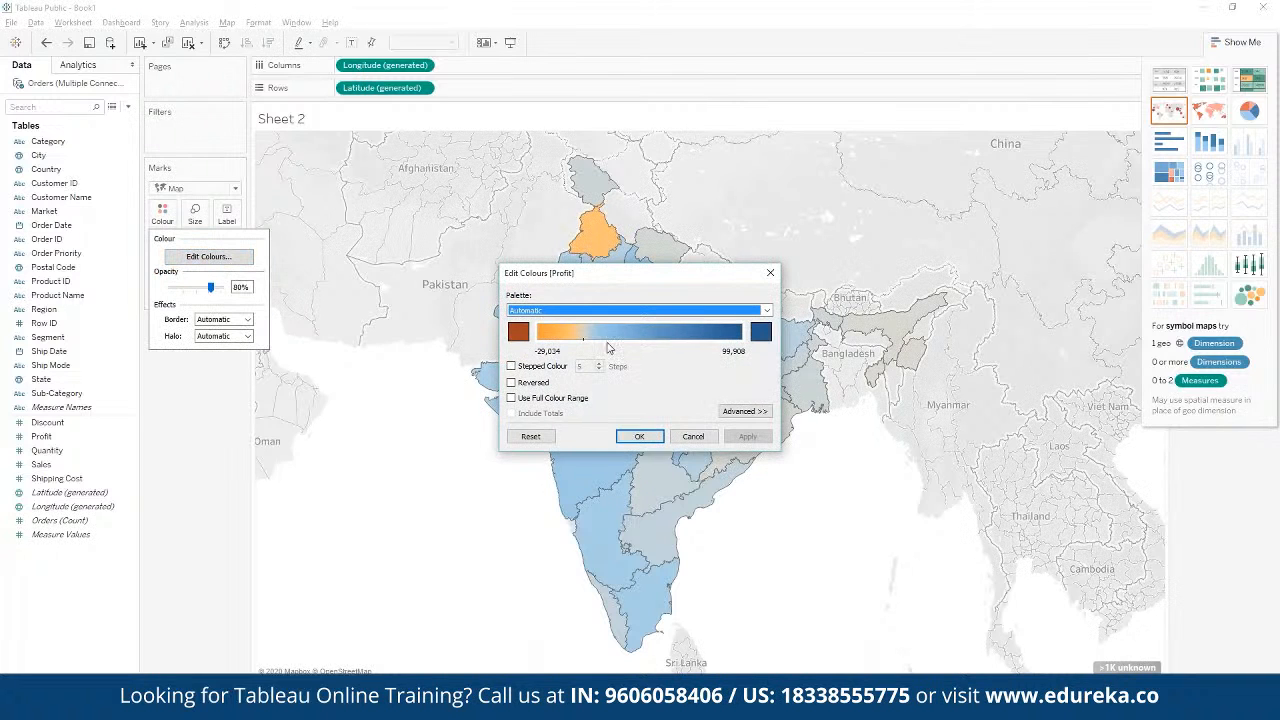
left_click(676, 312)
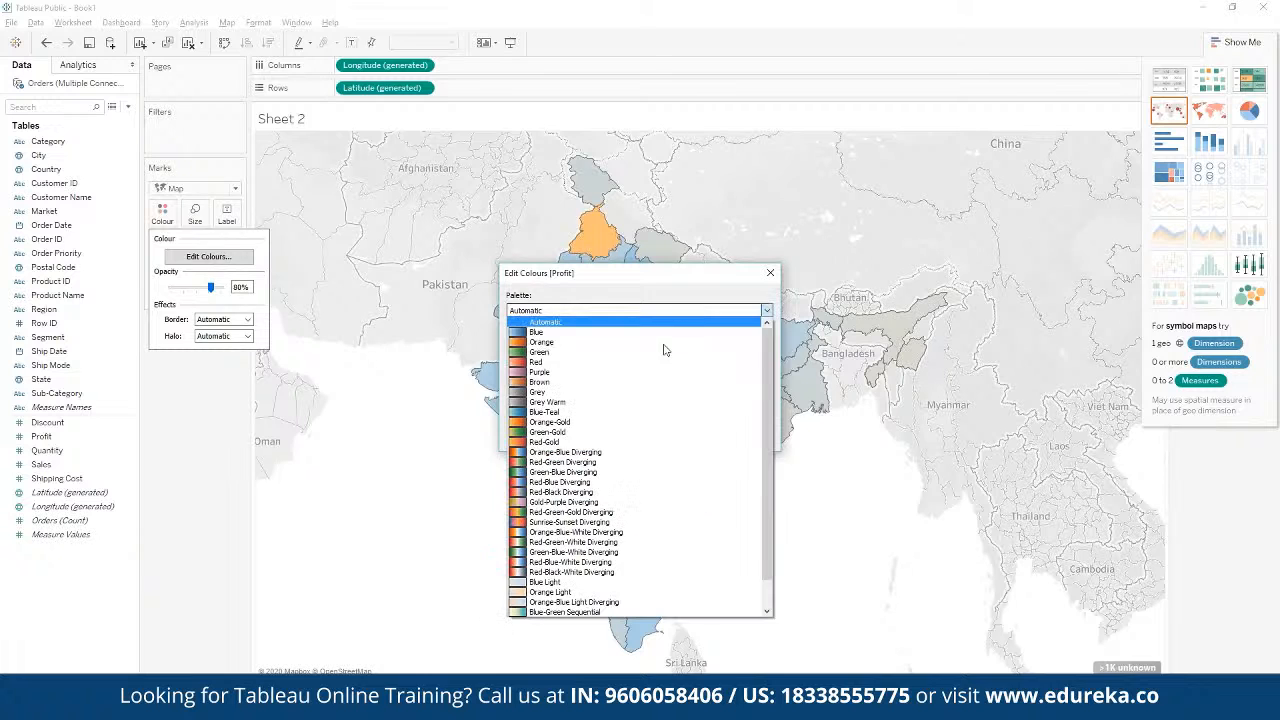
left_click(672, 457)
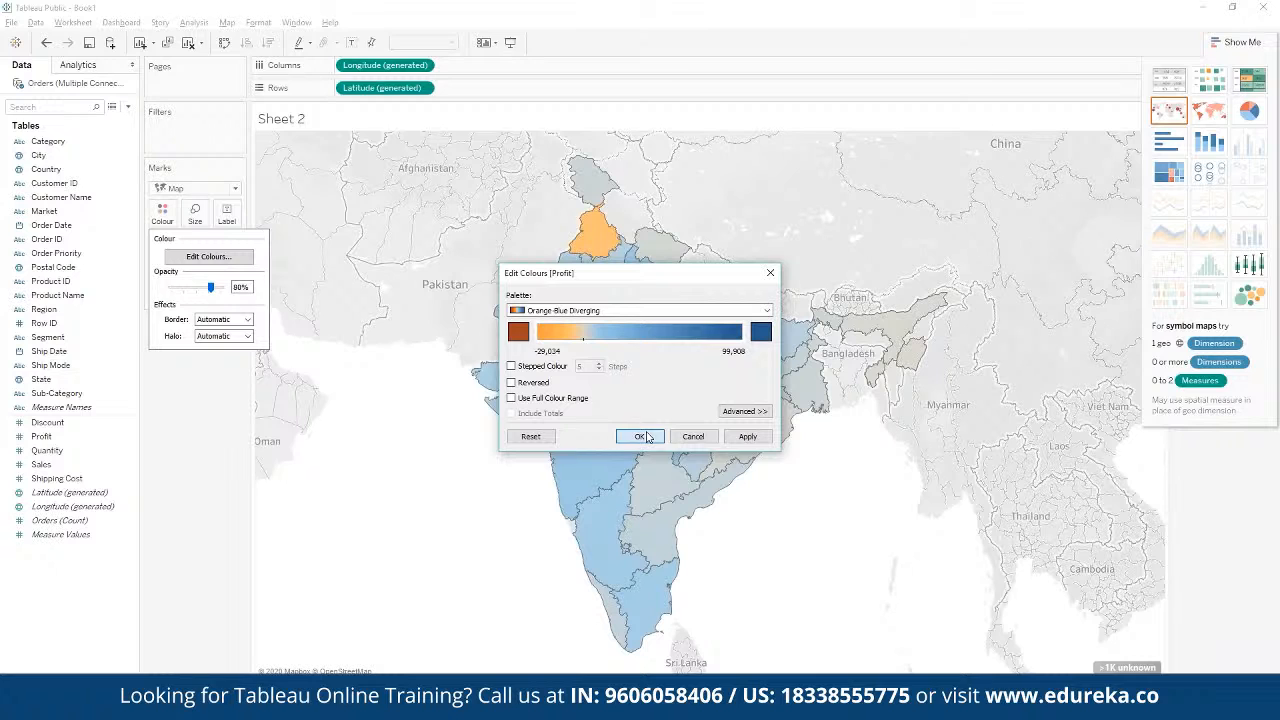
left_click(640, 436)
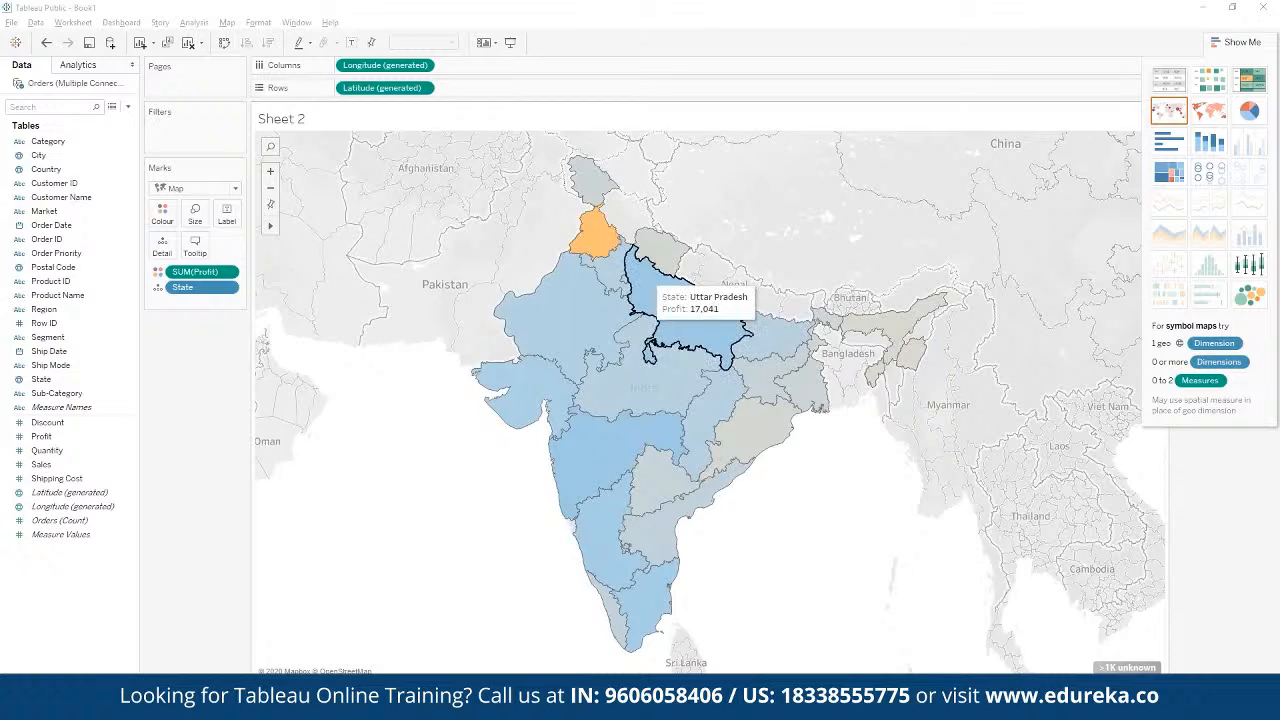
Step: Encode the state map with Profit on Colour in place of Sales, and put Sales on Size
key("ctrl+z")
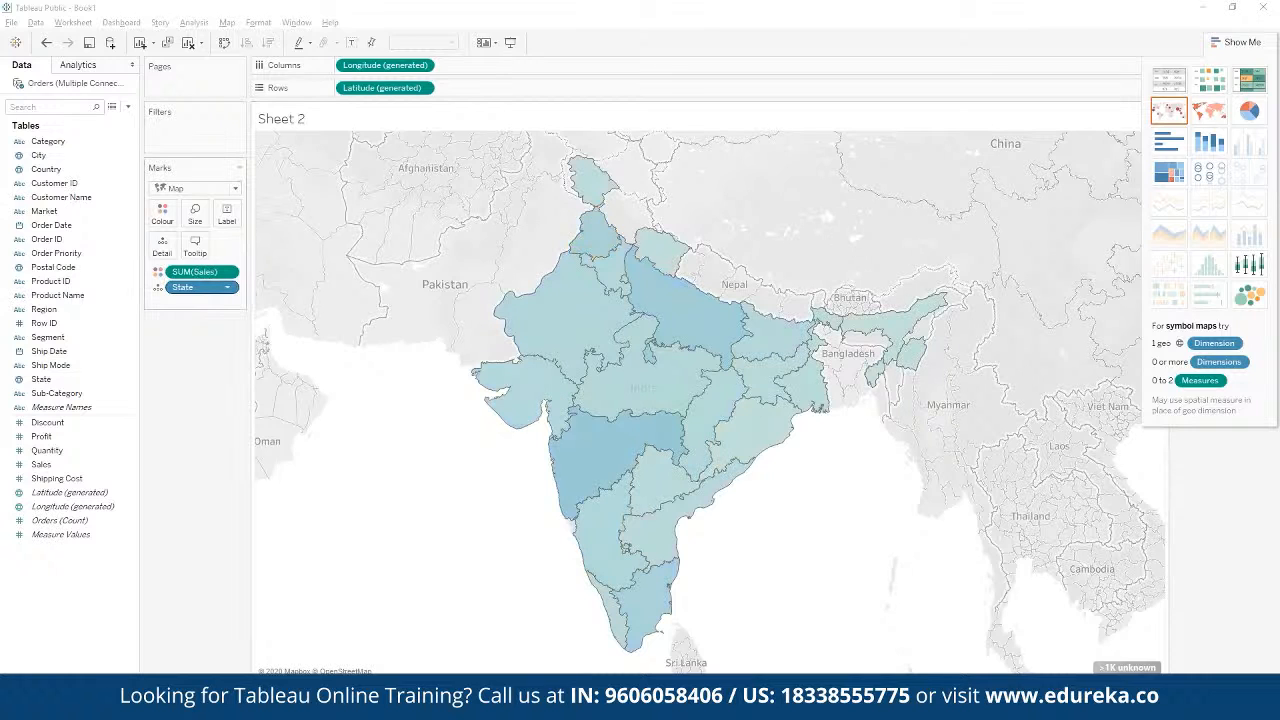
left_click(60, 466)
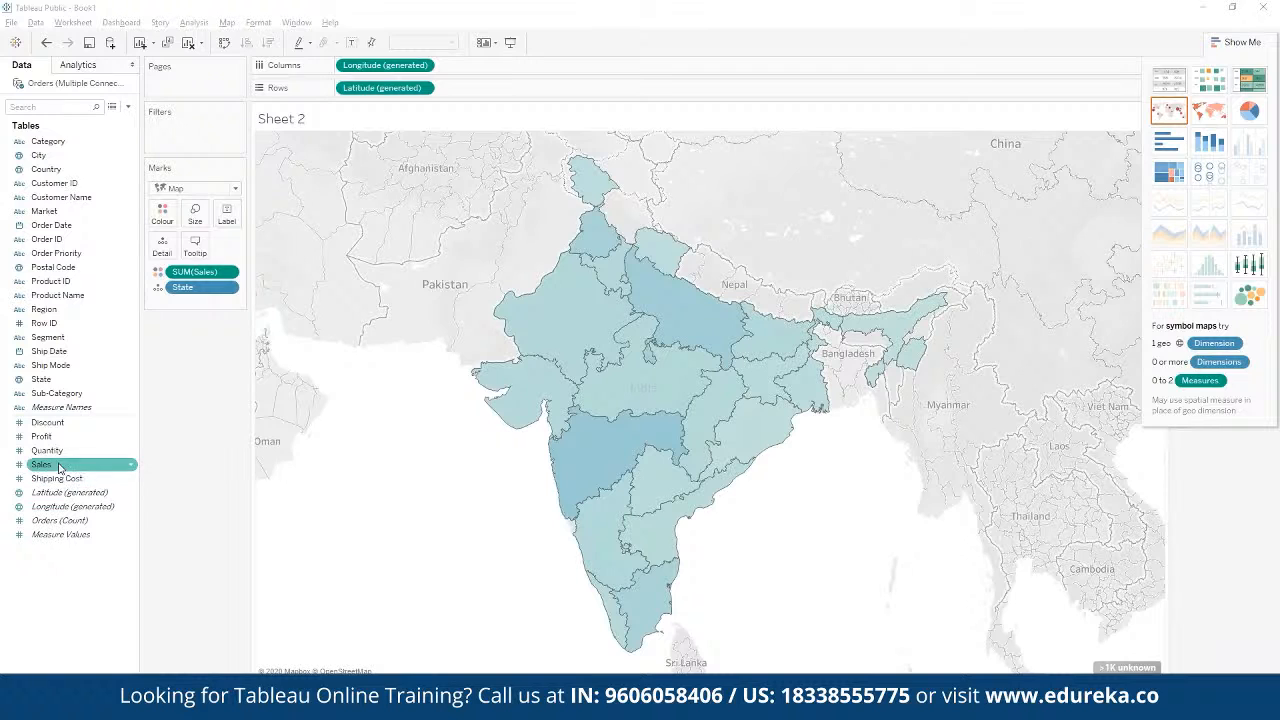
left_click(50, 438)
left_click_drag(50, 440, 162, 214)
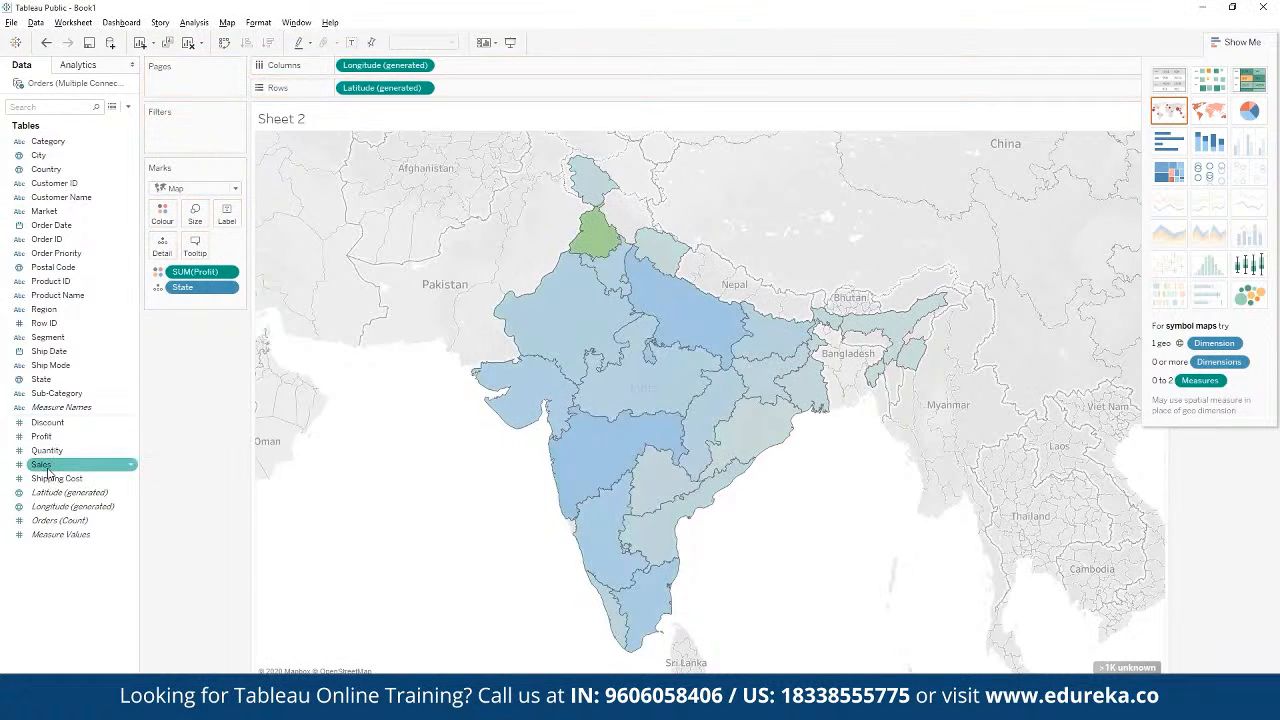
left_click_drag(50, 466, 195, 215)
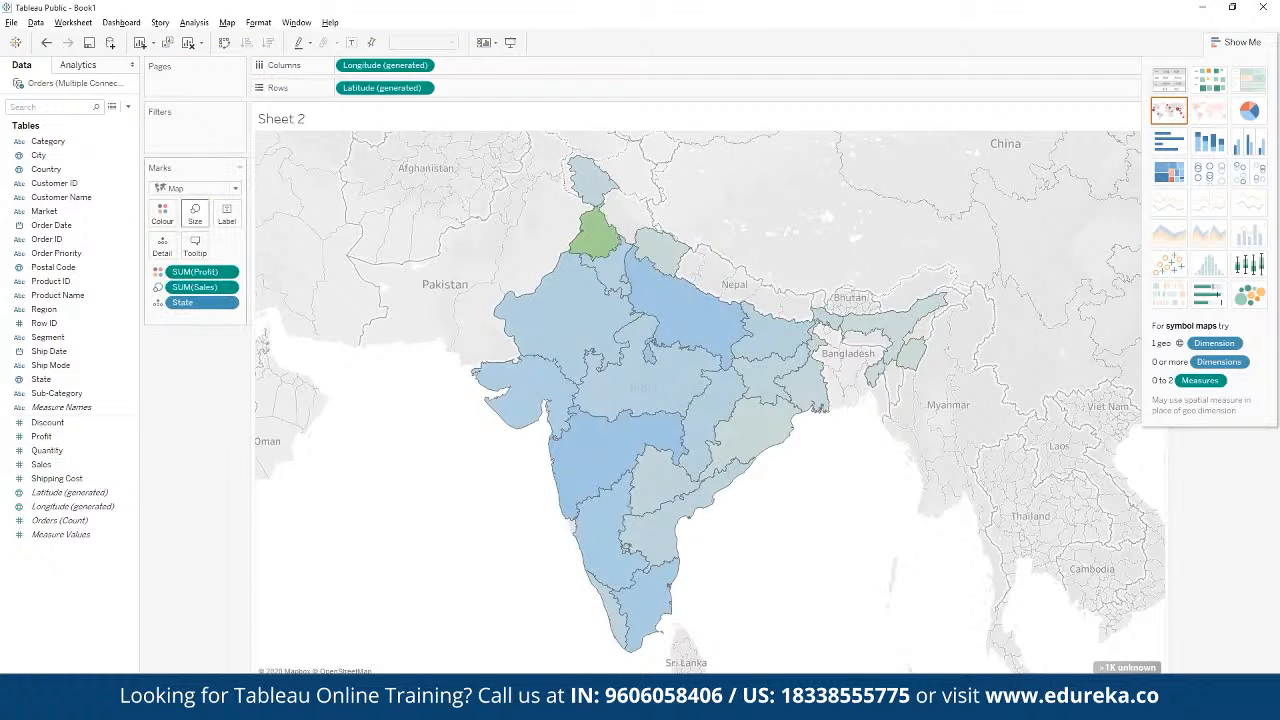
left_click(1272, 201)
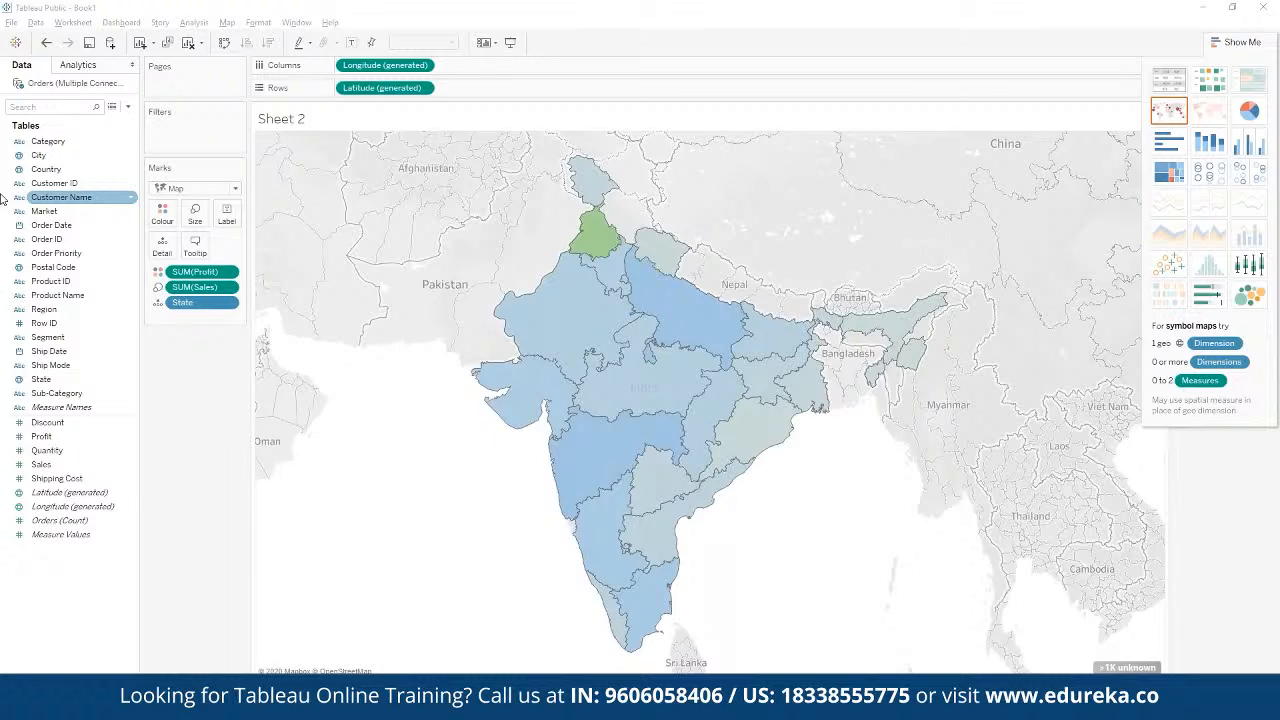
left_click(63, 144)
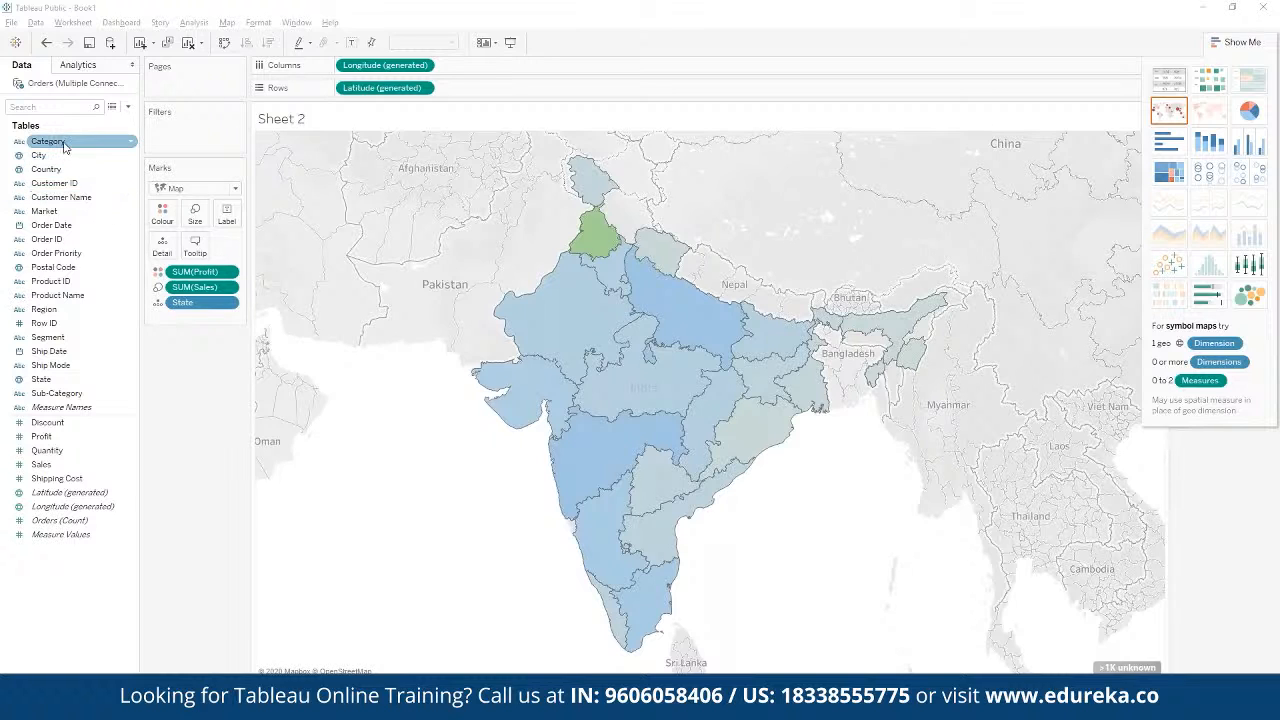
left_click_drag(63, 144, 229, 213)
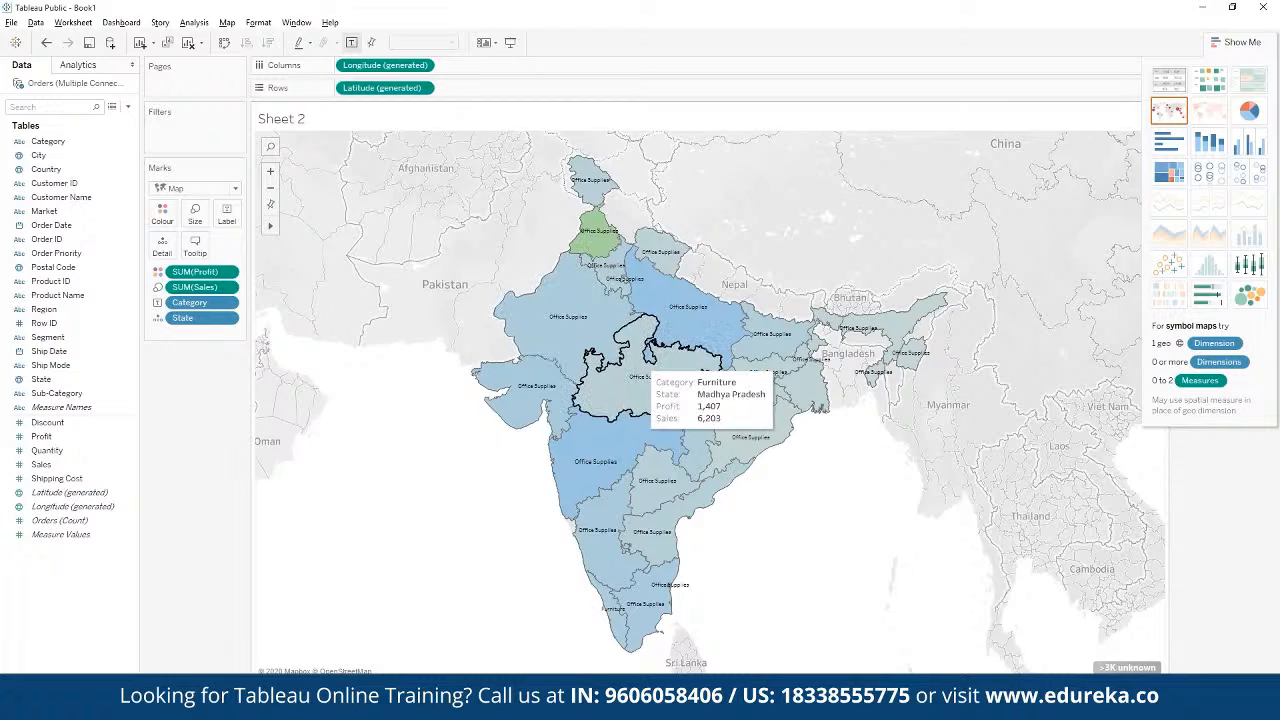
left_click(228, 303)
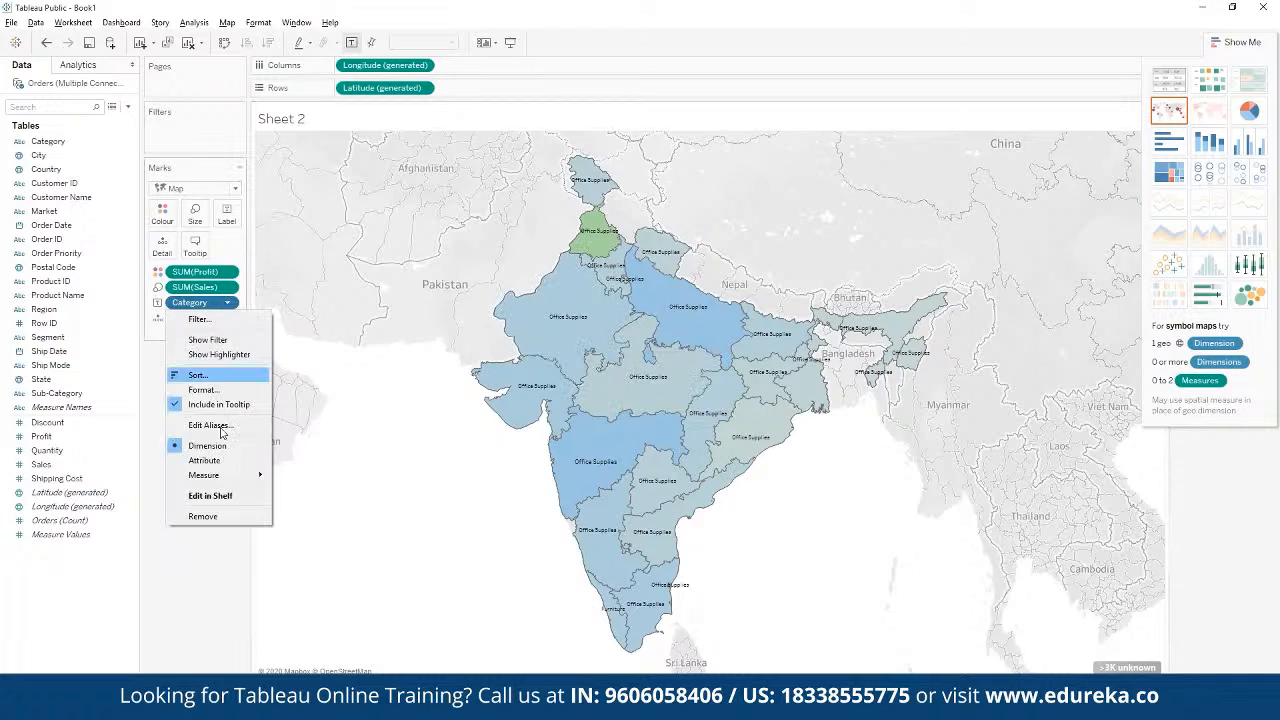
left_click(214, 518)
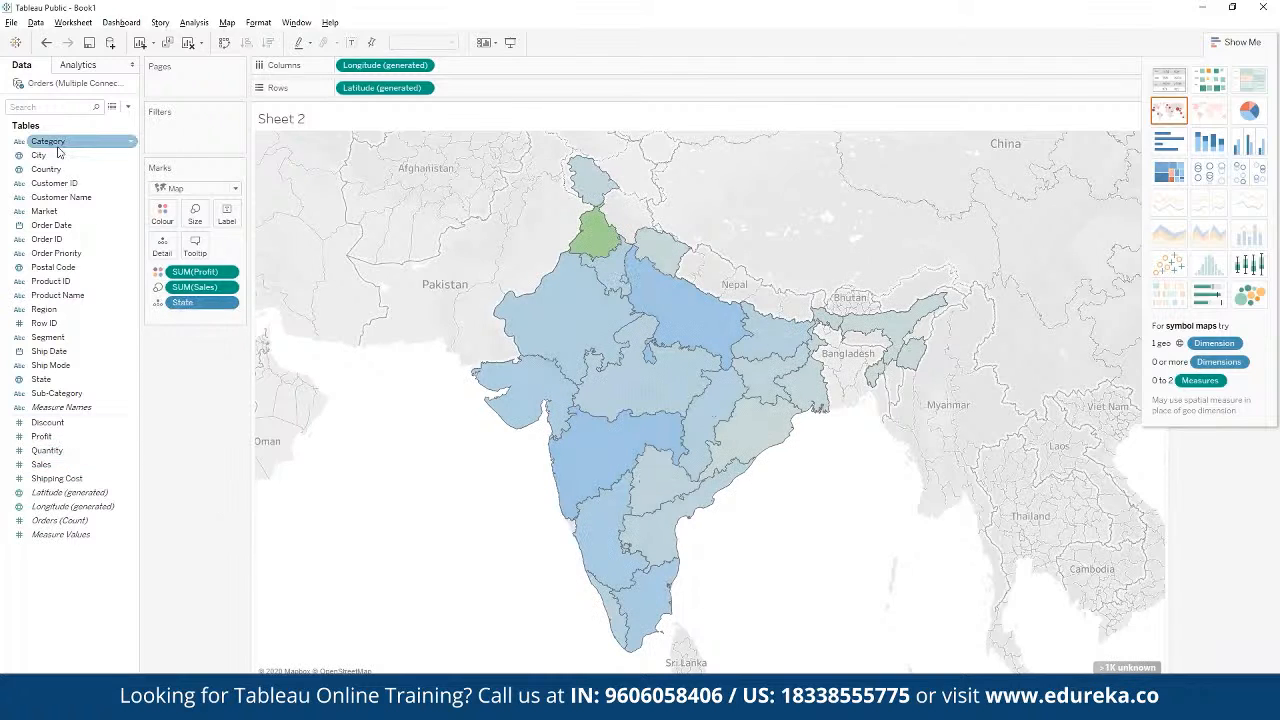
Step: Label the state map with Category and filter Category to Furniture only by excluding Office Supplies and Technology
left_click_drag(58, 148, 227, 216)
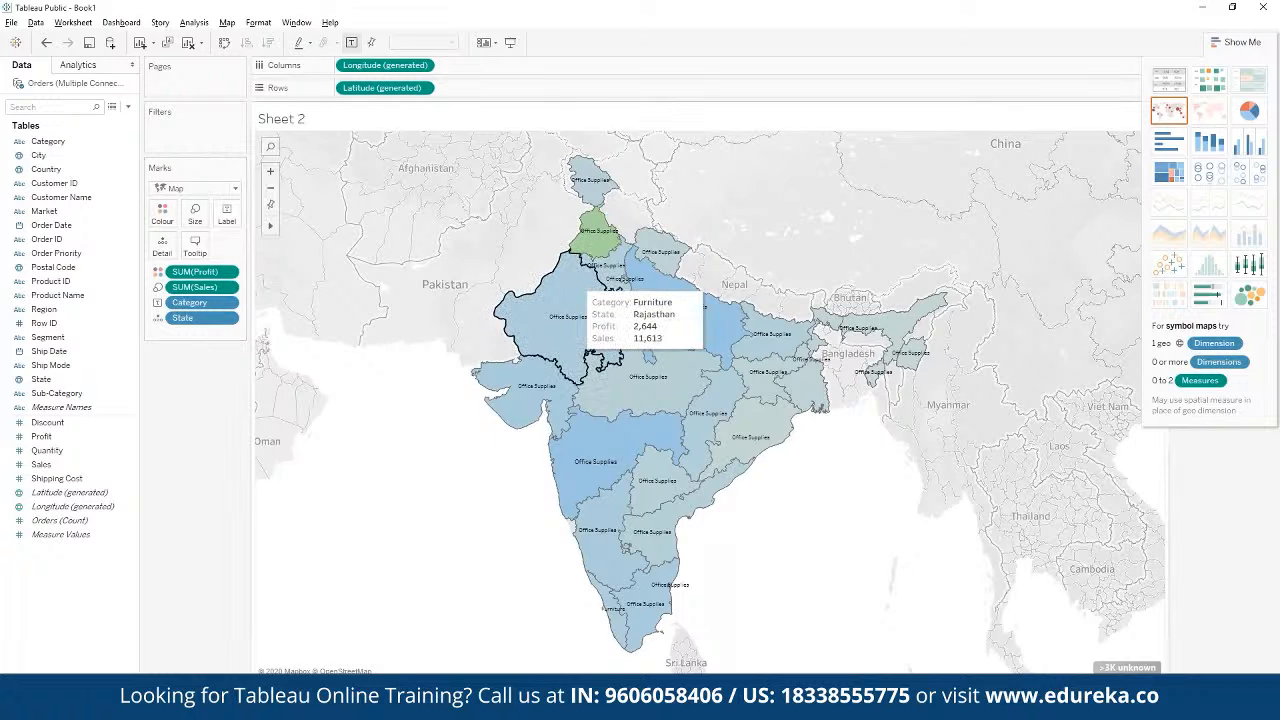
left_click(227, 307)
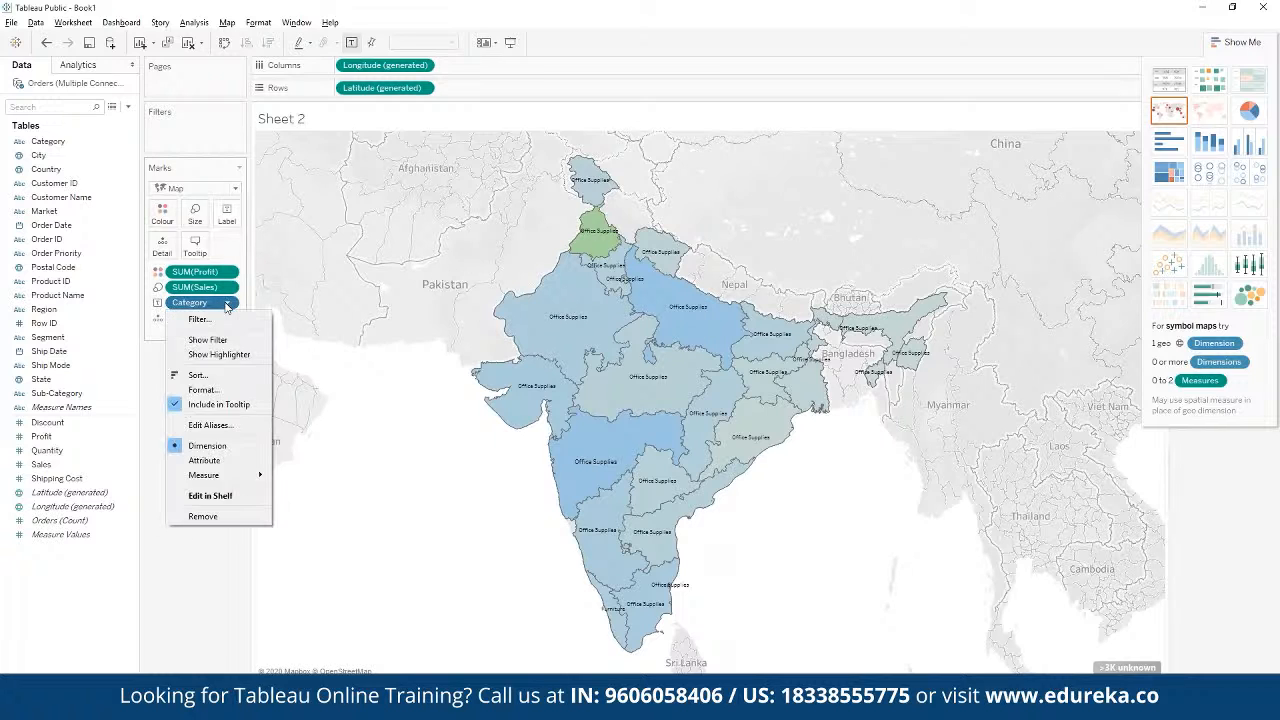
left_click(200, 319)
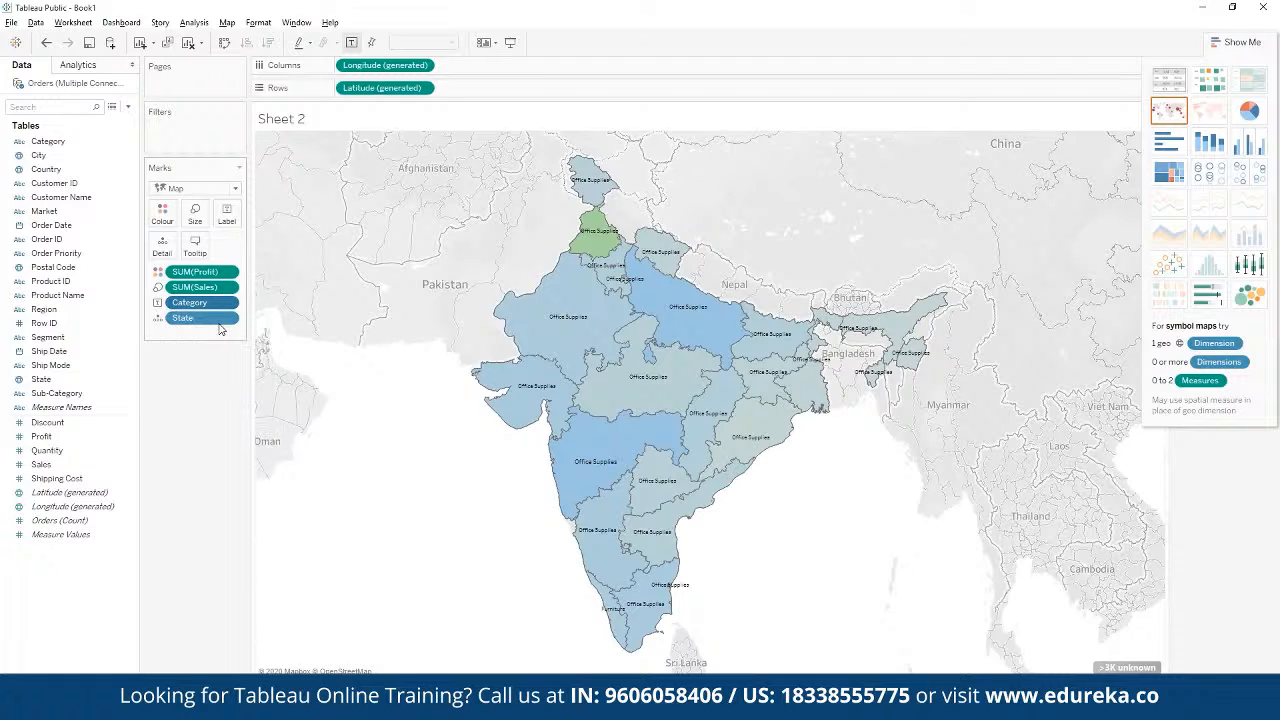
left_click(514, 278)
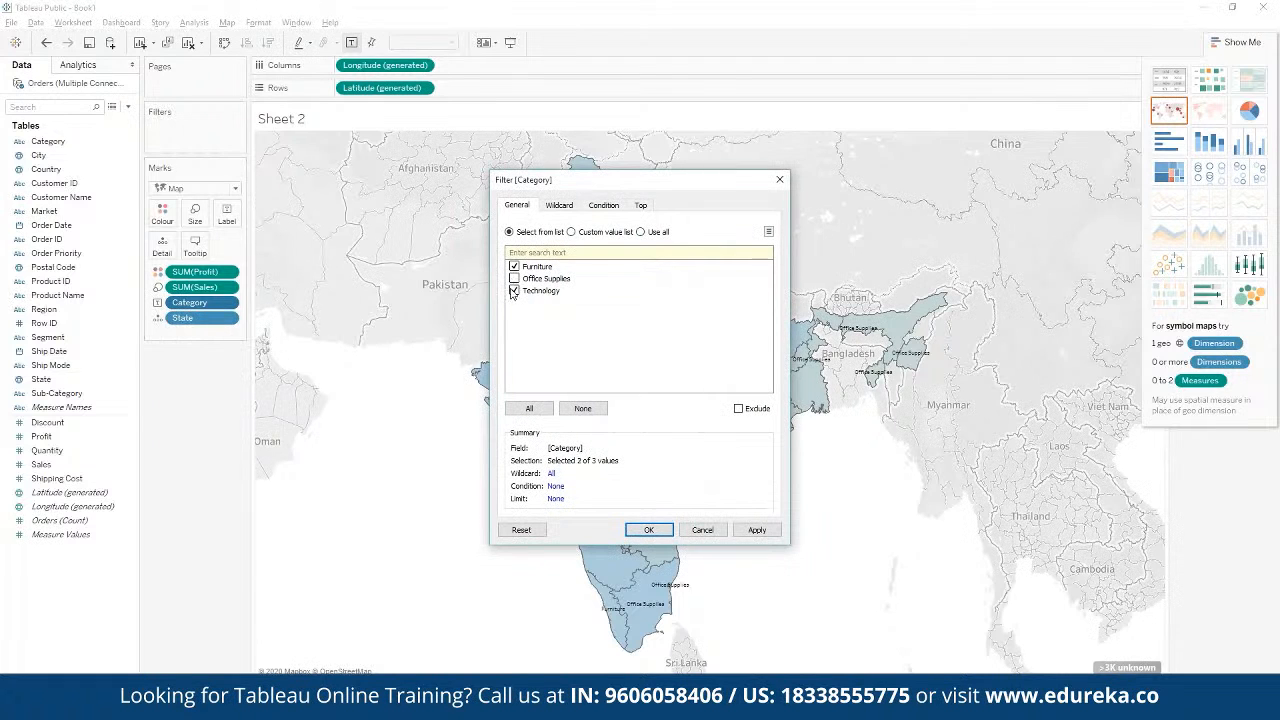
left_click(514, 290)
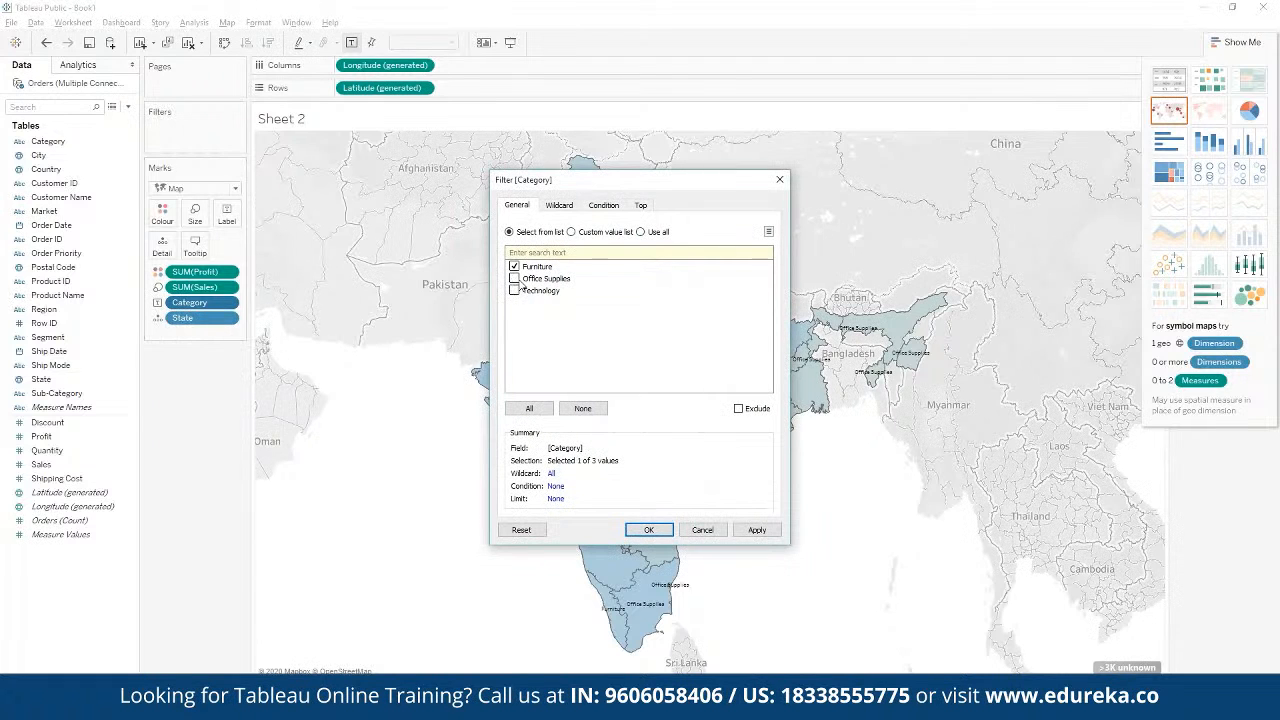
left_click(649, 530)
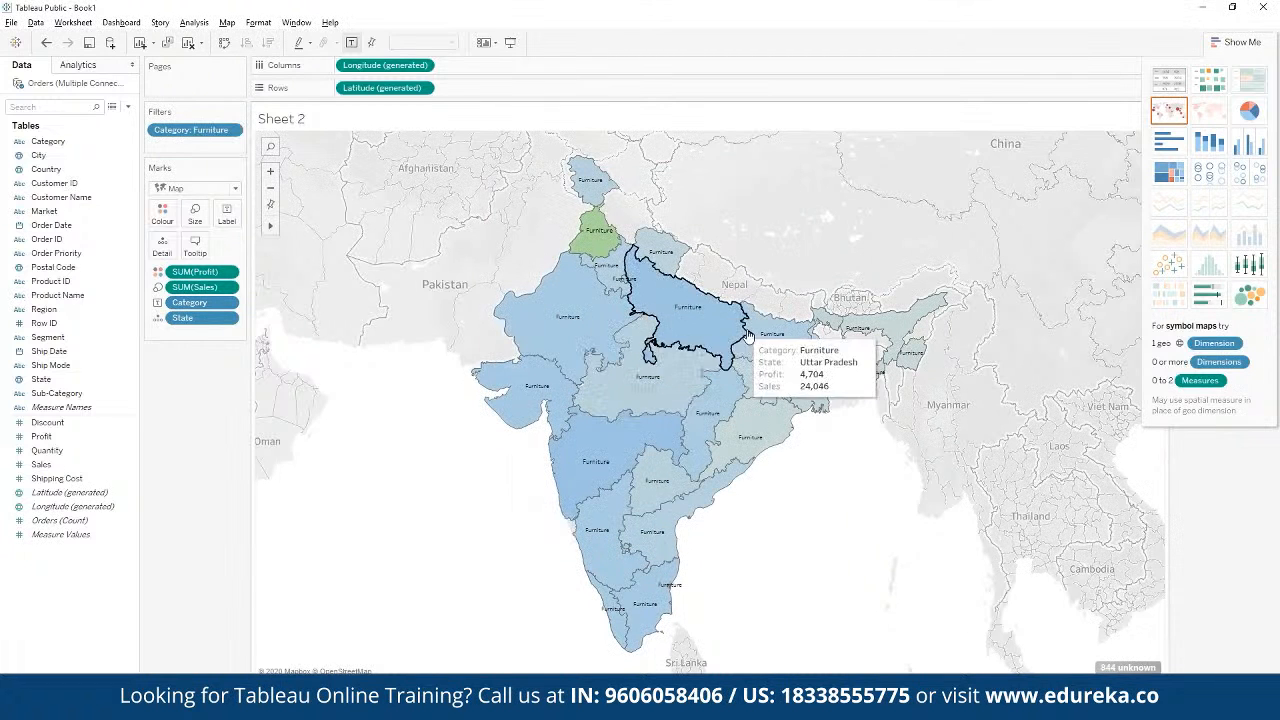
left_click(229, 305)
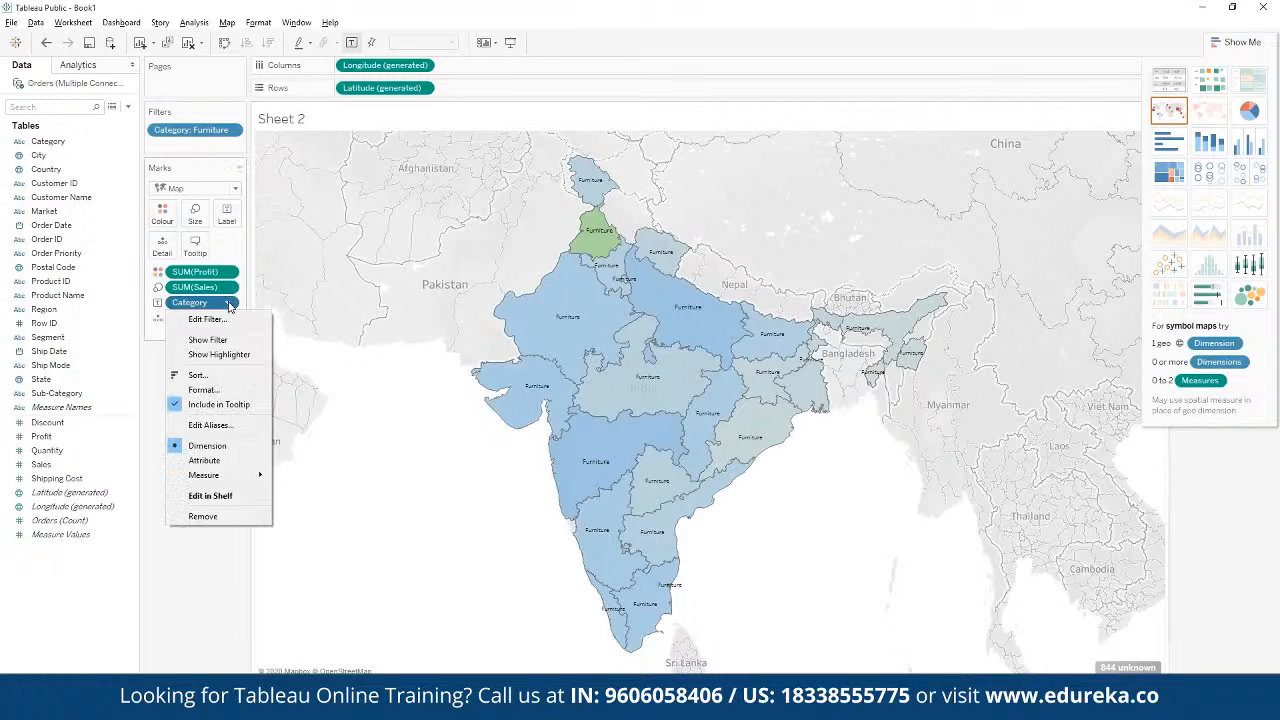
left_click(234, 377)
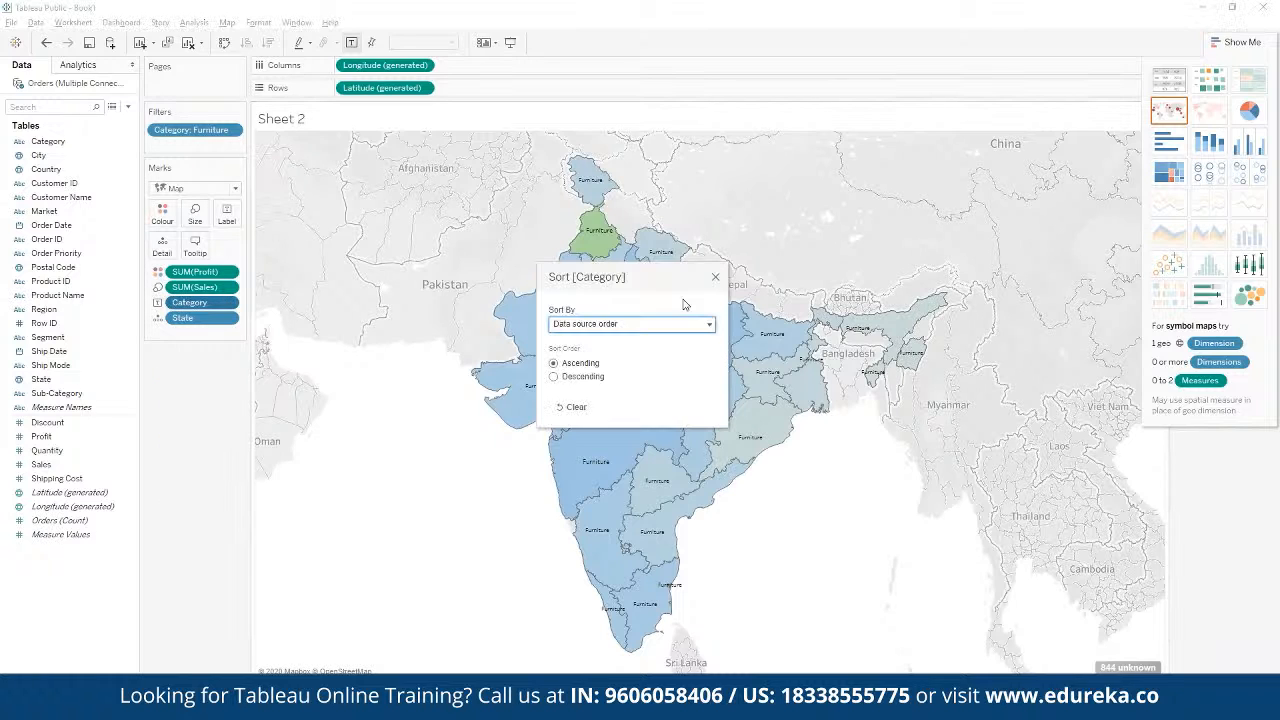
left_click(715, 277)
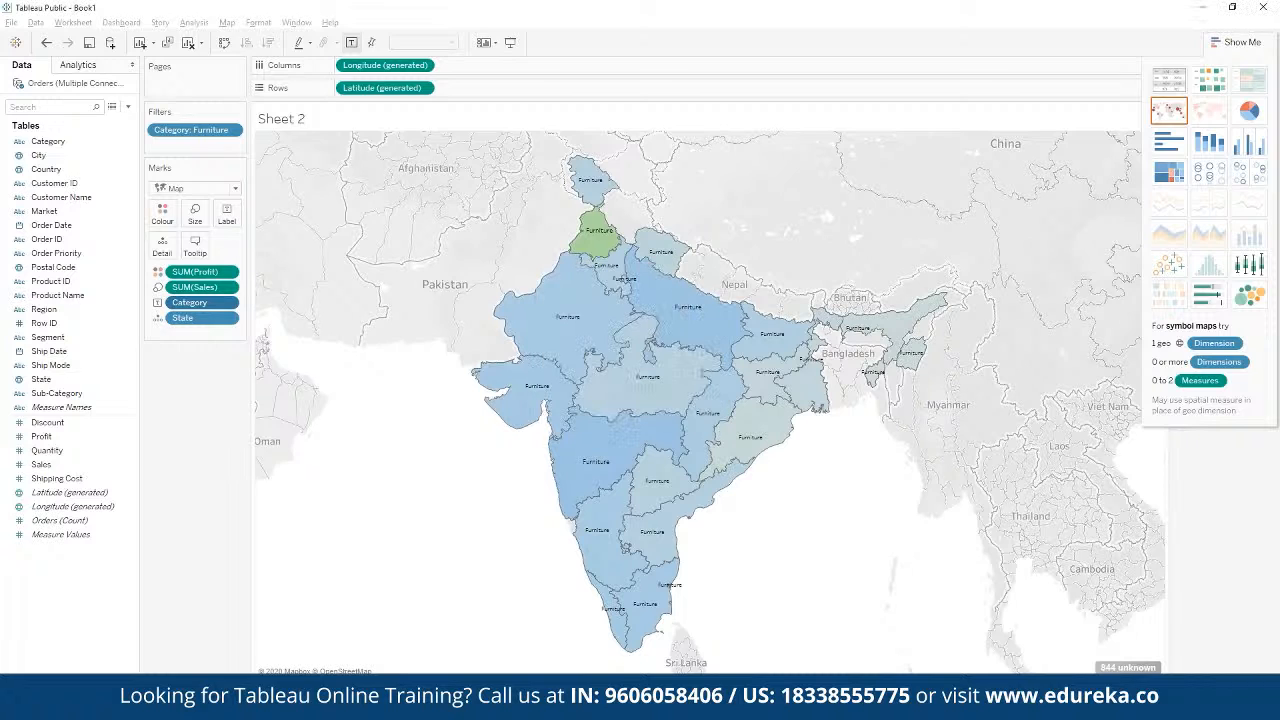
Step: Change the Category filter on the state map to Office Supplies only, leaving out Furniture
left_click(229, 303)
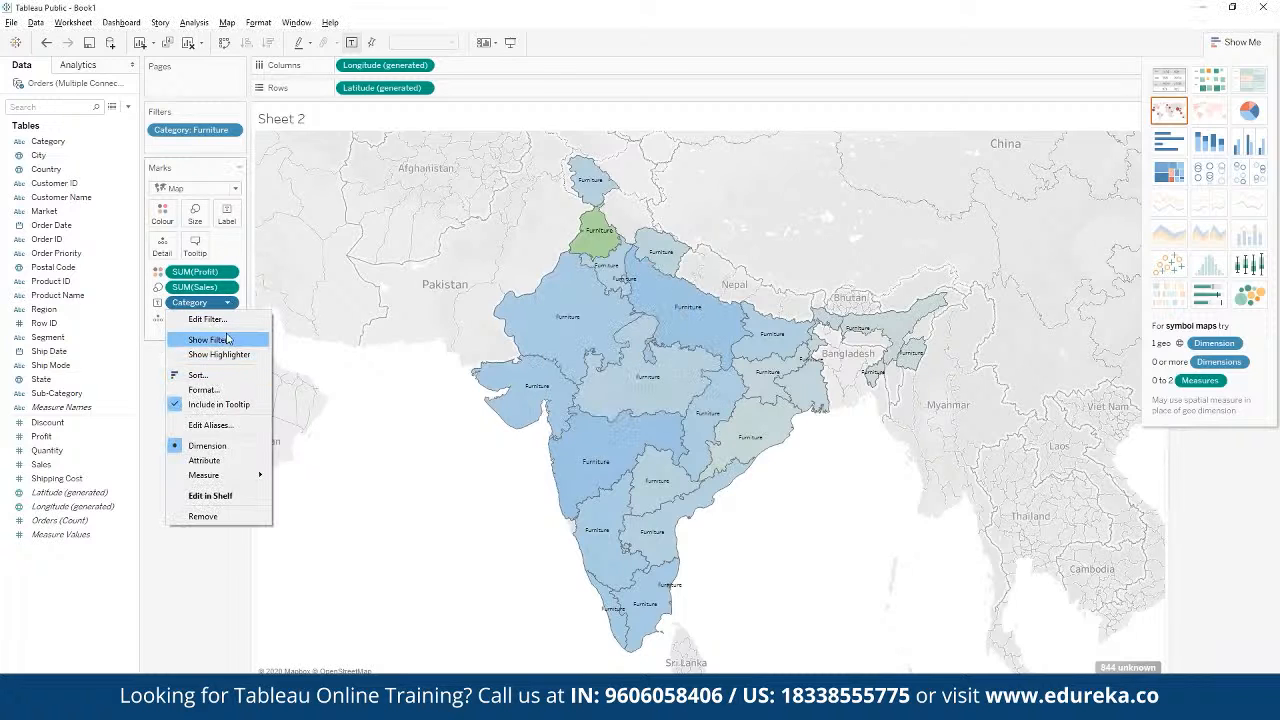
left_click(207, 319)
left_click(550, 279)
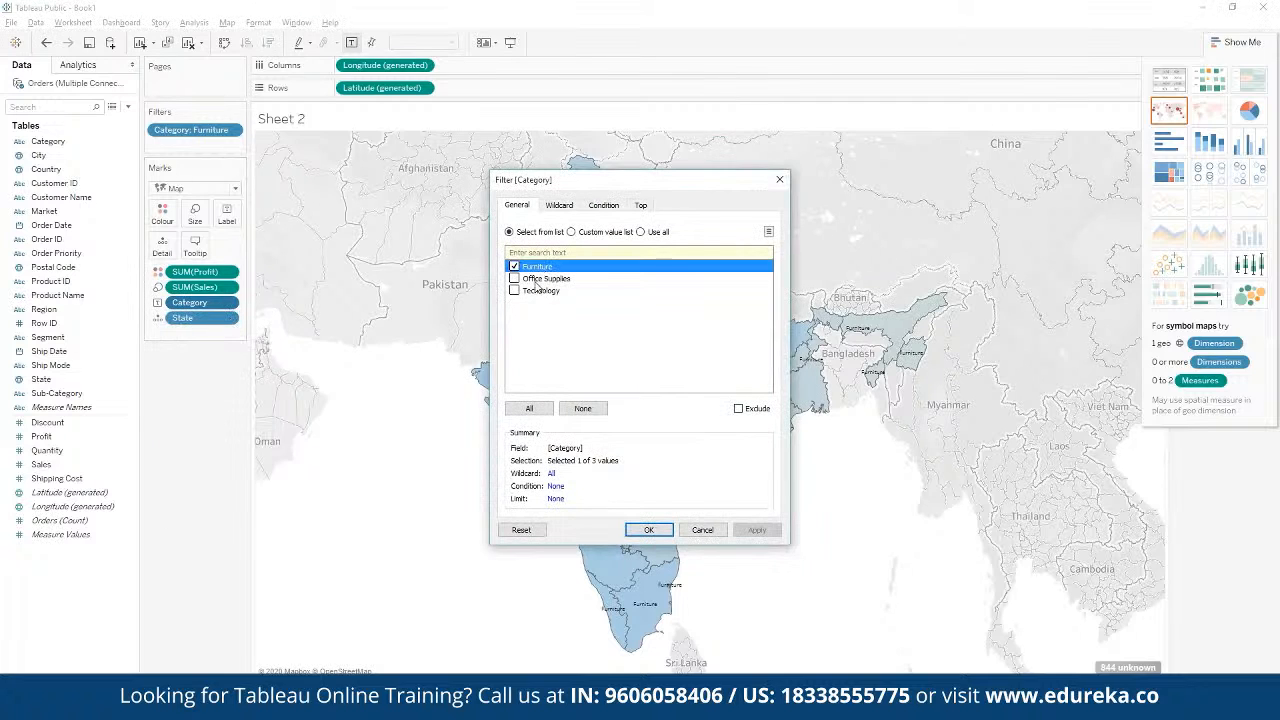
left_click(514, 278)
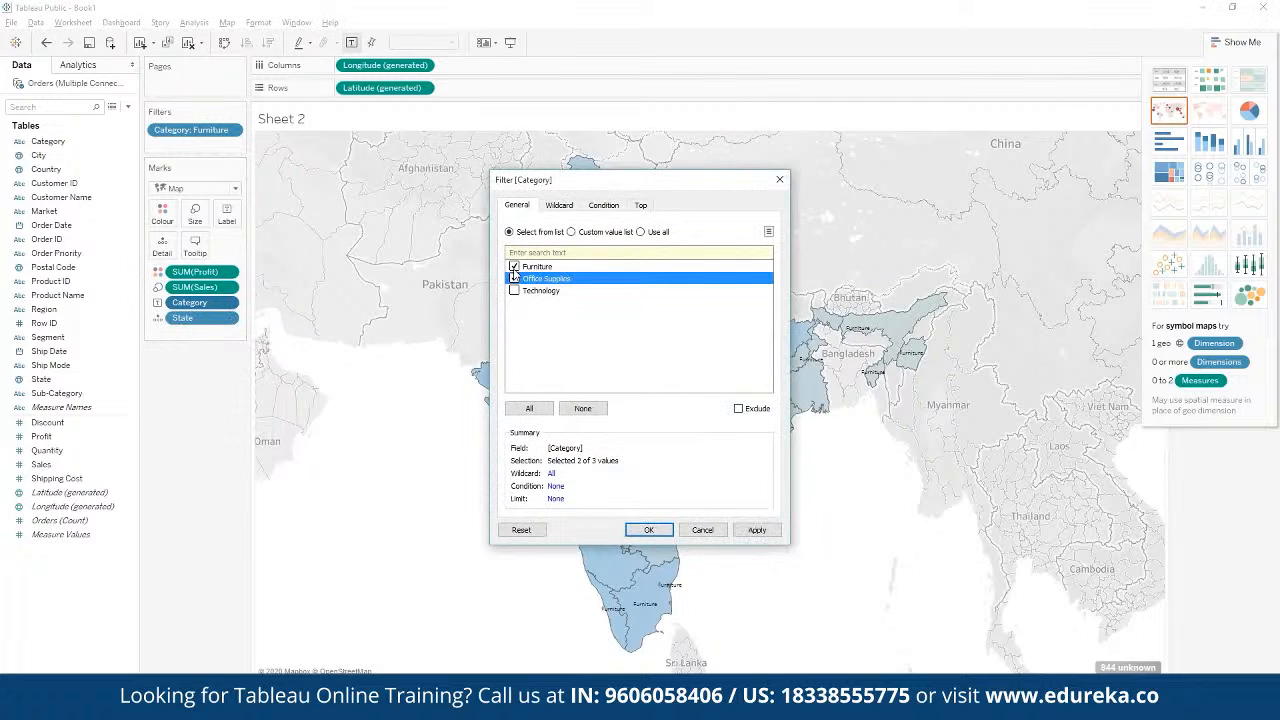
left_click(514, 266)
left_click(644, 530)
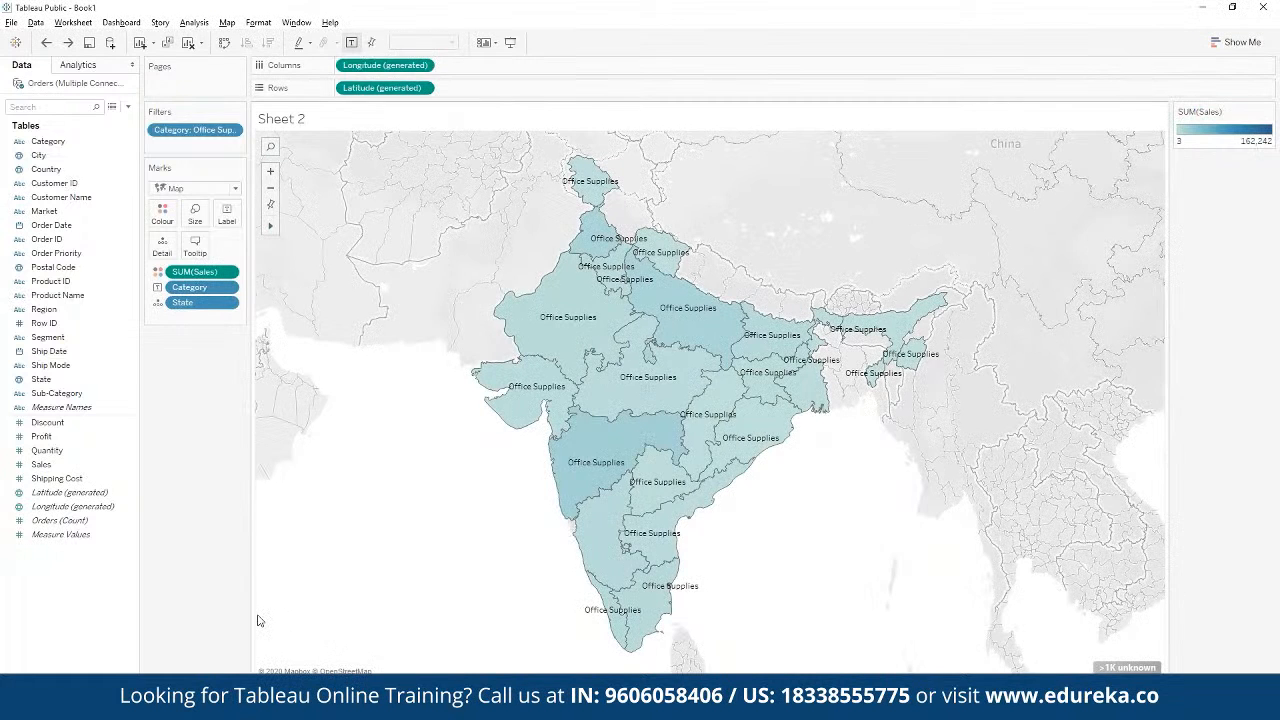
Step: Create a new worksheet charting Profit by Category as vertical bars, with Category on Columns and Profit on Rows
left_click(190, 686)
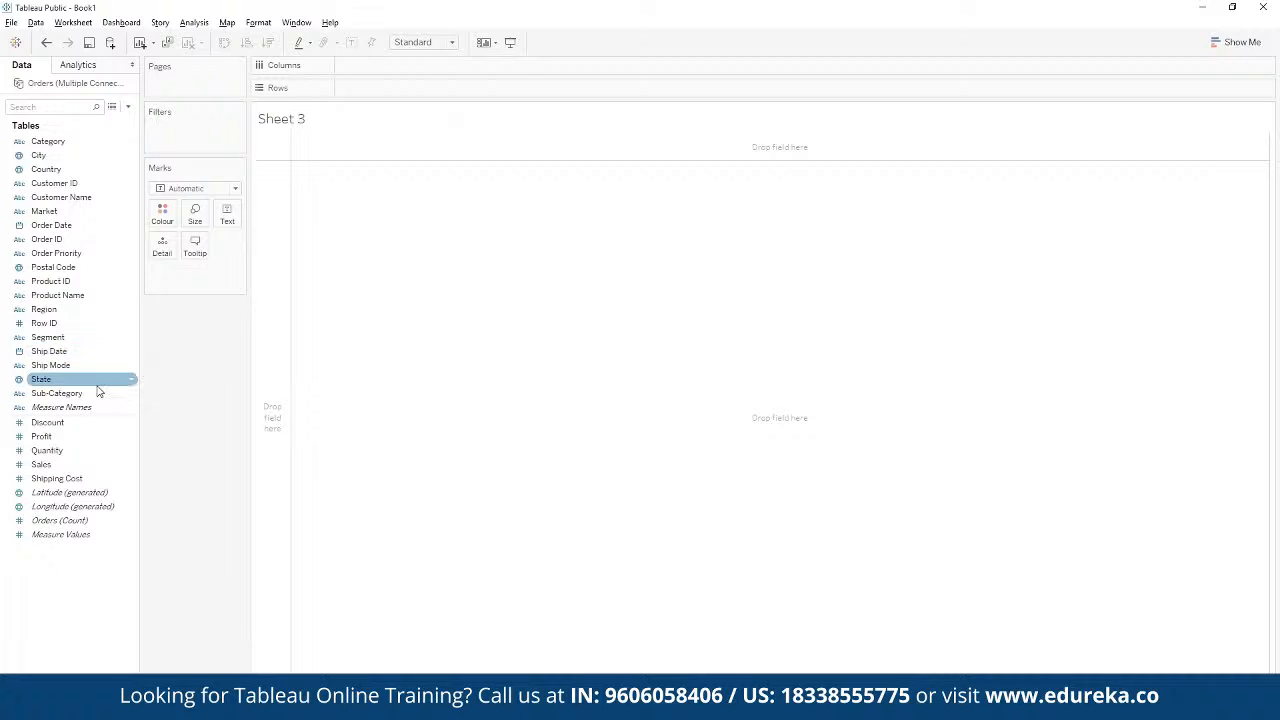
left_click_drag(48, 141, 377, 77)
left_click_drag(41, 436, 412, 90)
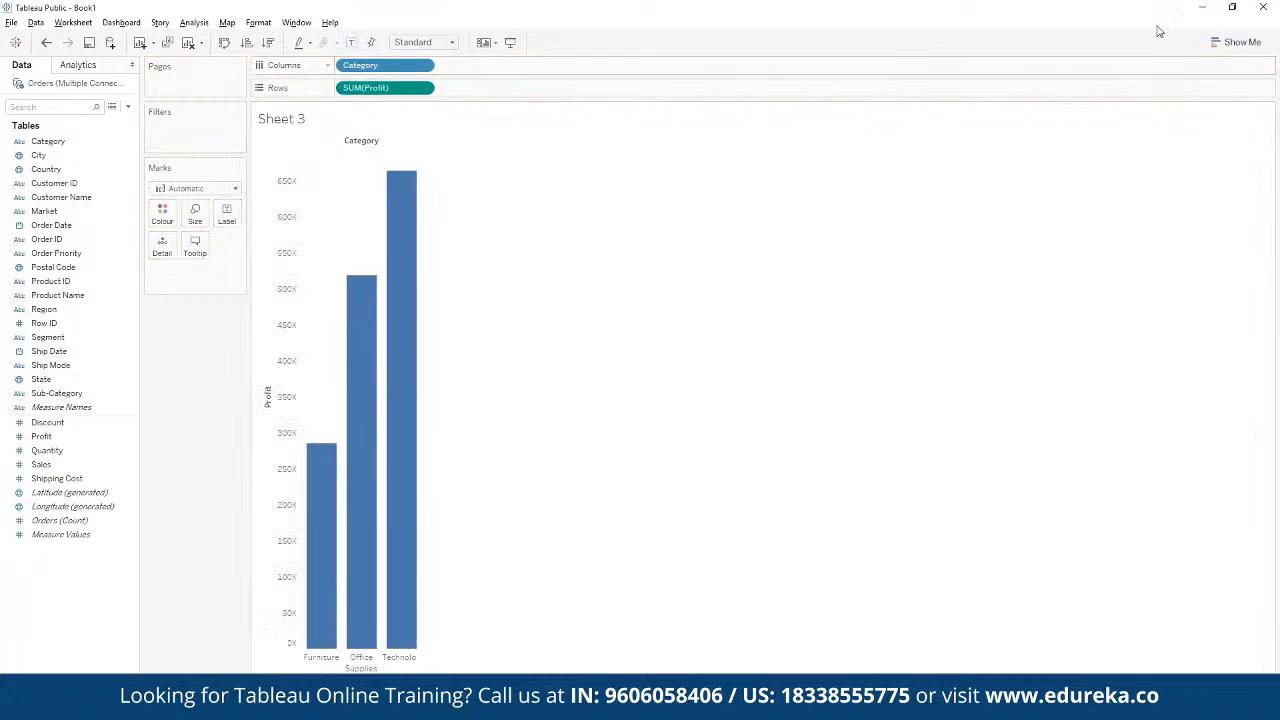
Step: Try showing the category profit as a pie chart and as a treemap
left_click(1238, 42)
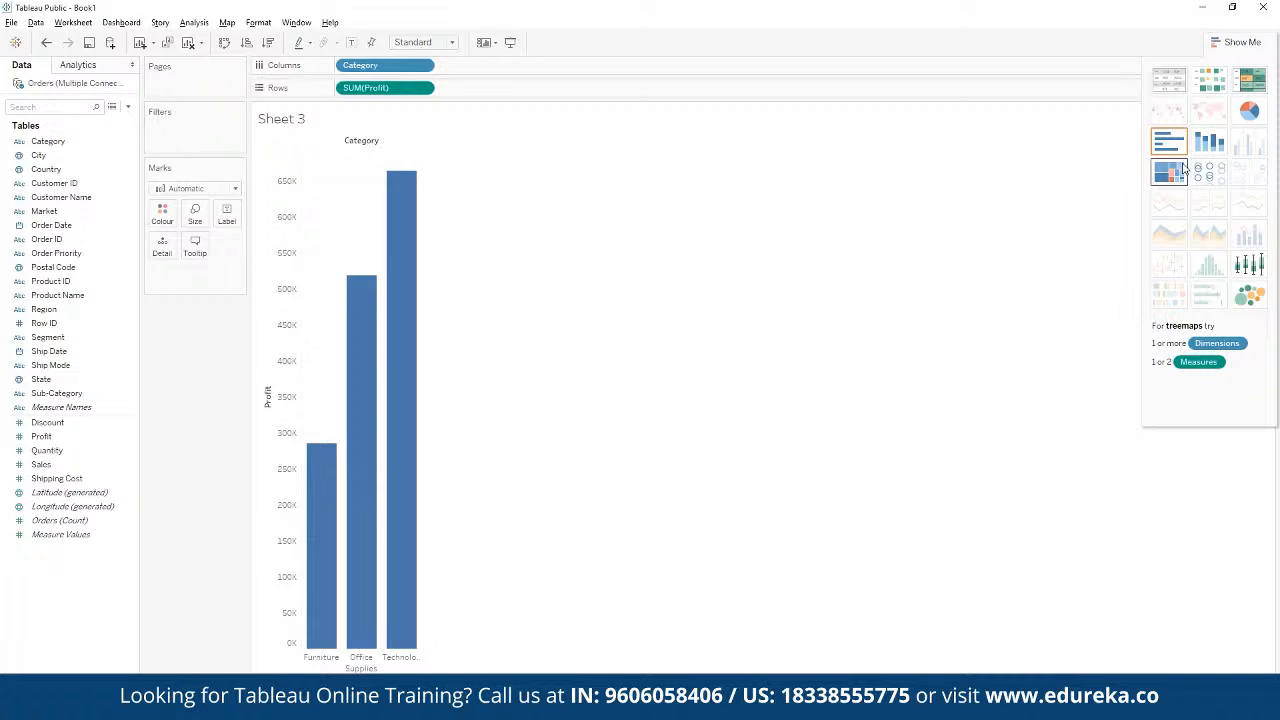
left_click(1258, 116)
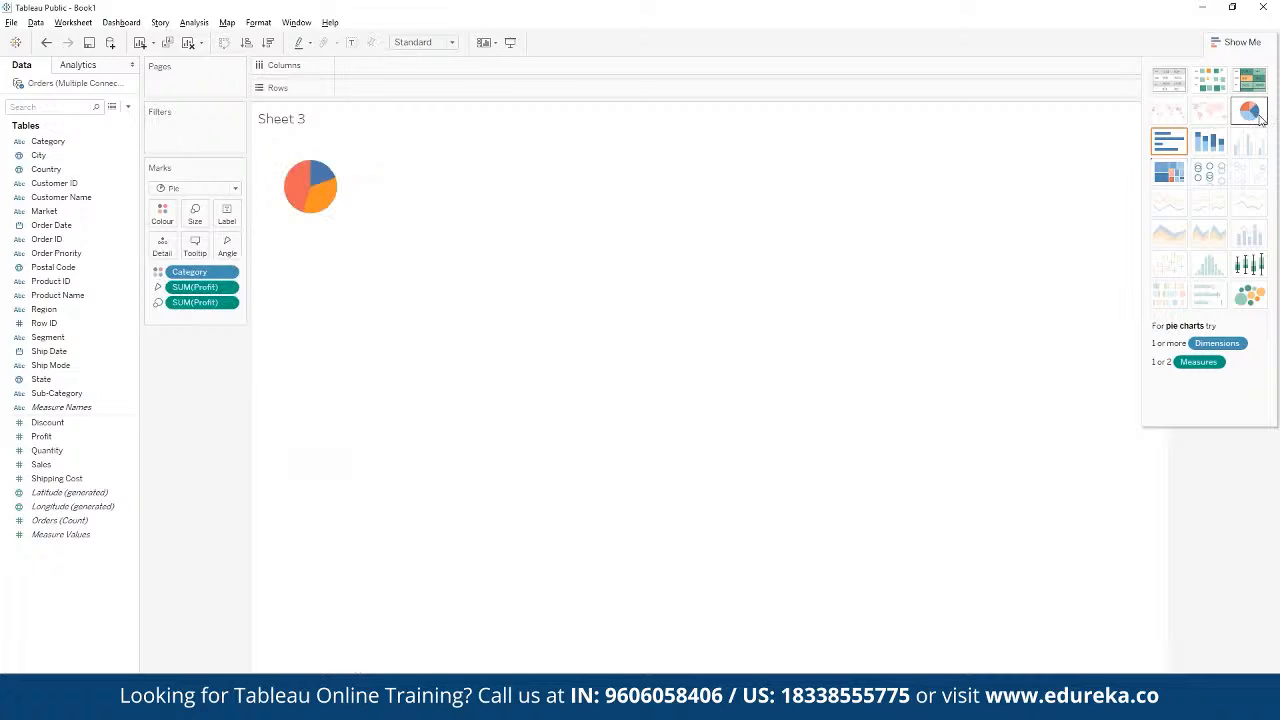
left_click(1175, 172)
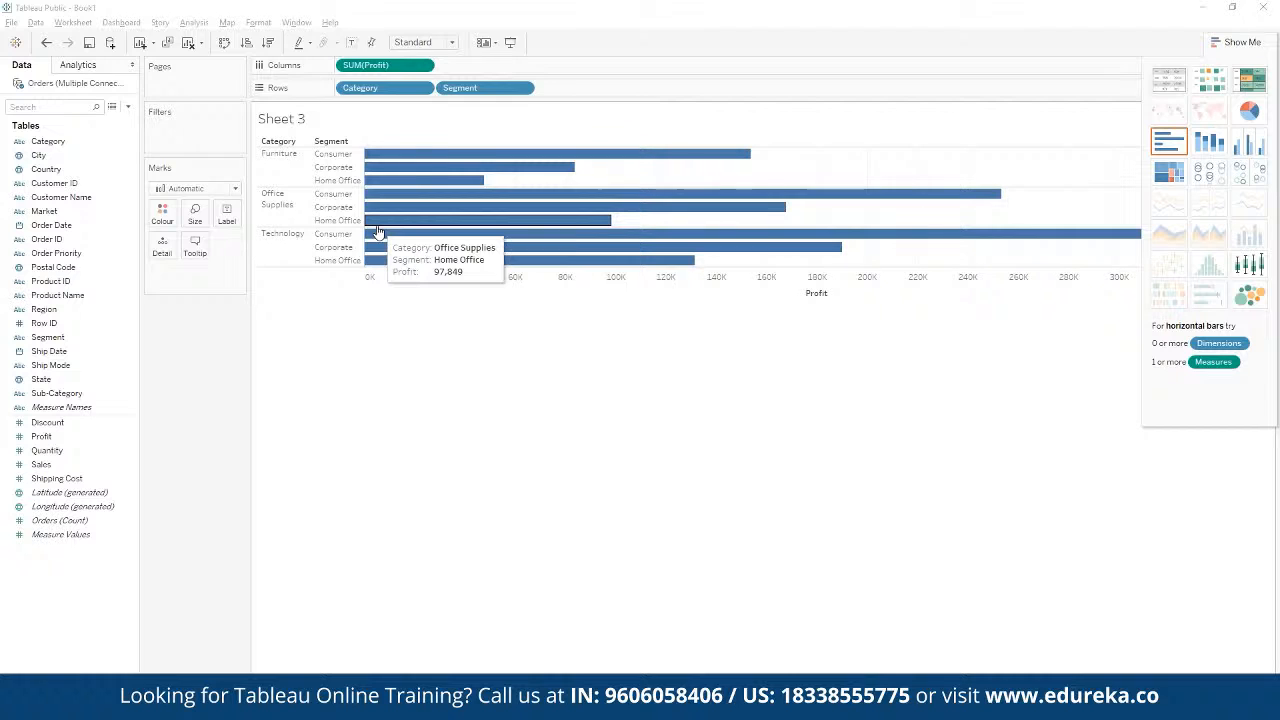
Step: Turn the category and segment chart into stacked bars per Segment and colour them by Order Date year instead of Category
left_click(1209, 148)
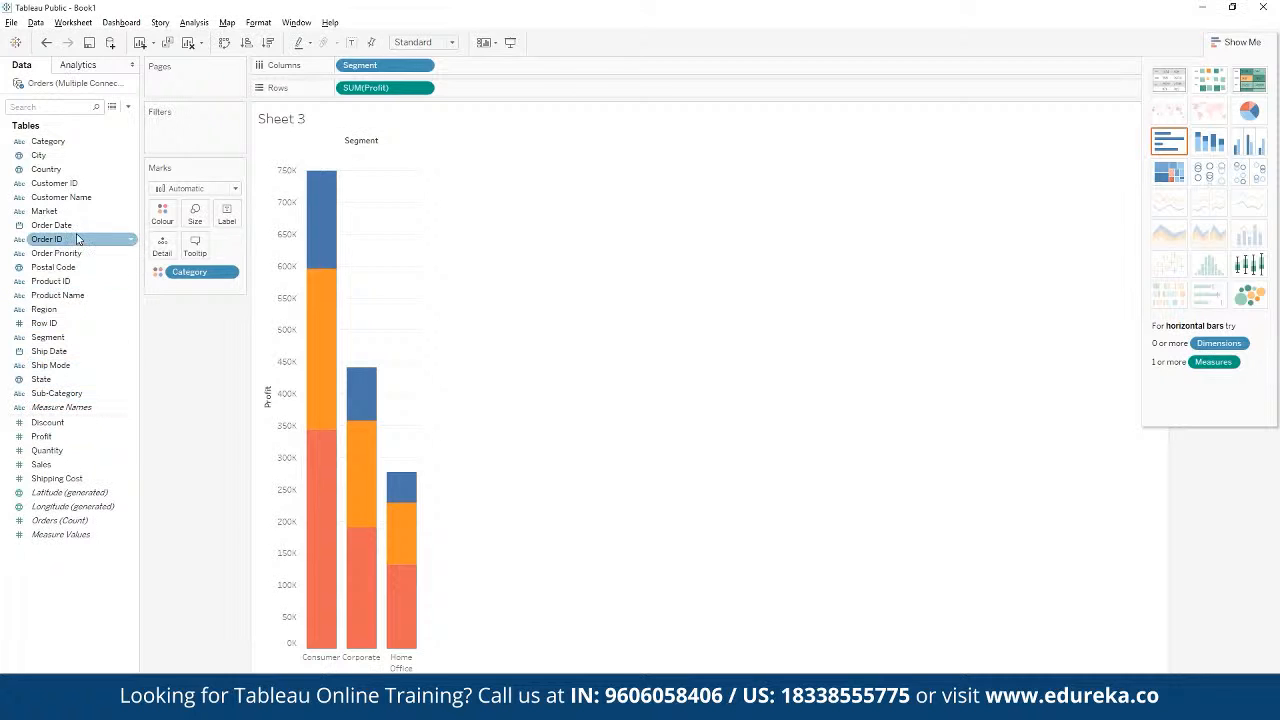
left_click_drag(73, 236, 162, 214)
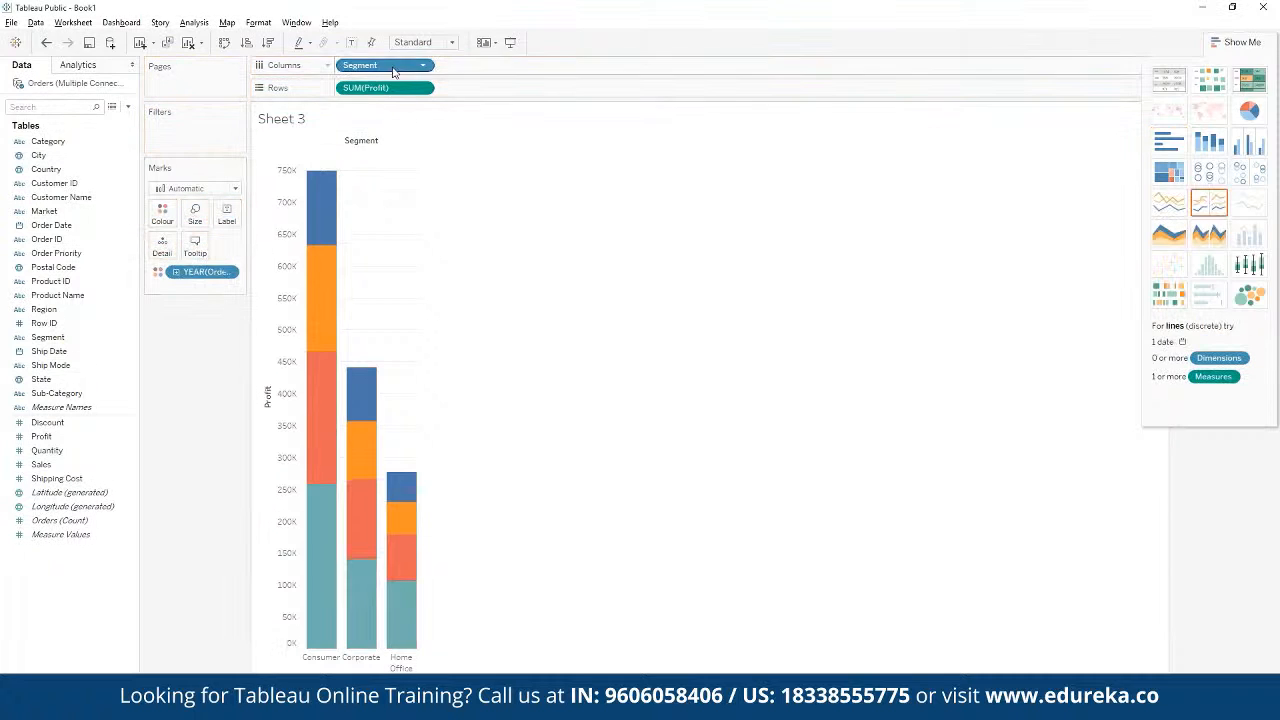
left_click(1257, 414)
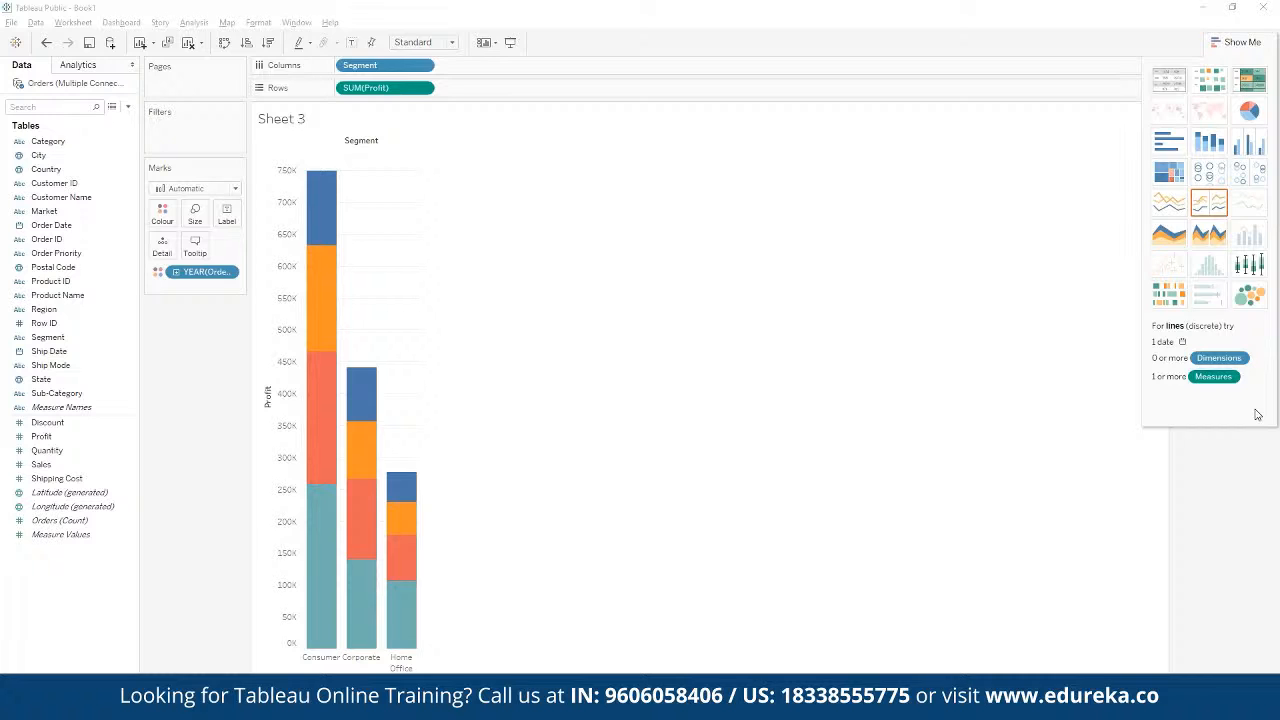
Step: Rework the stacked bars into profit lines by Order Date year and quarter on Columns, with Segment on Colour
left_click(176, 272)
left_click_drag(205, 272, 494, 68)
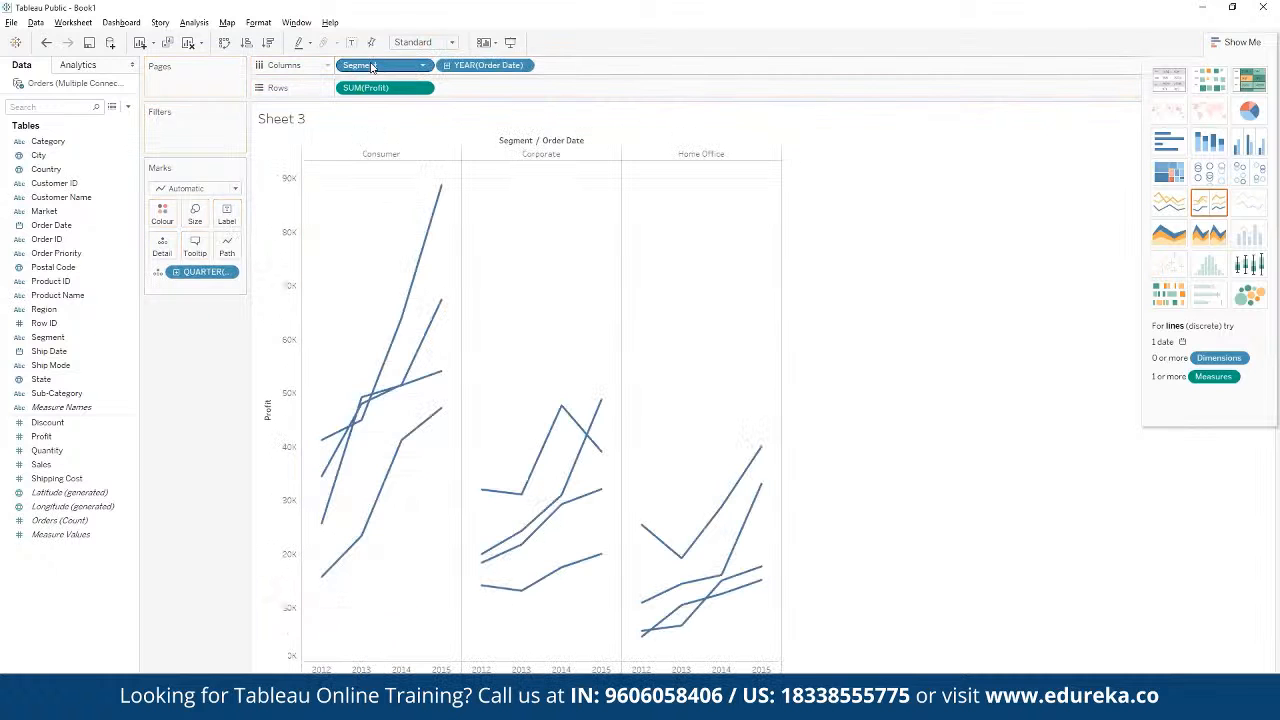
left_click_drag(366, 64, 162, 214)
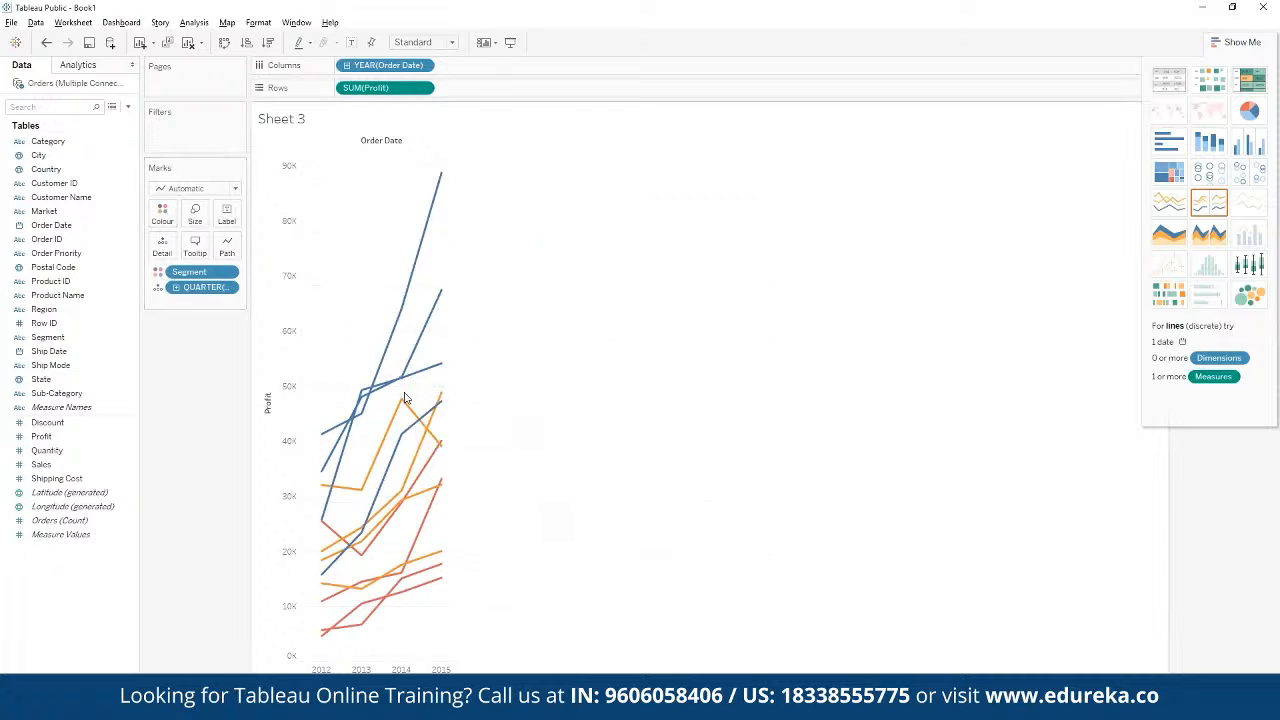
mouse_move(418, 447)
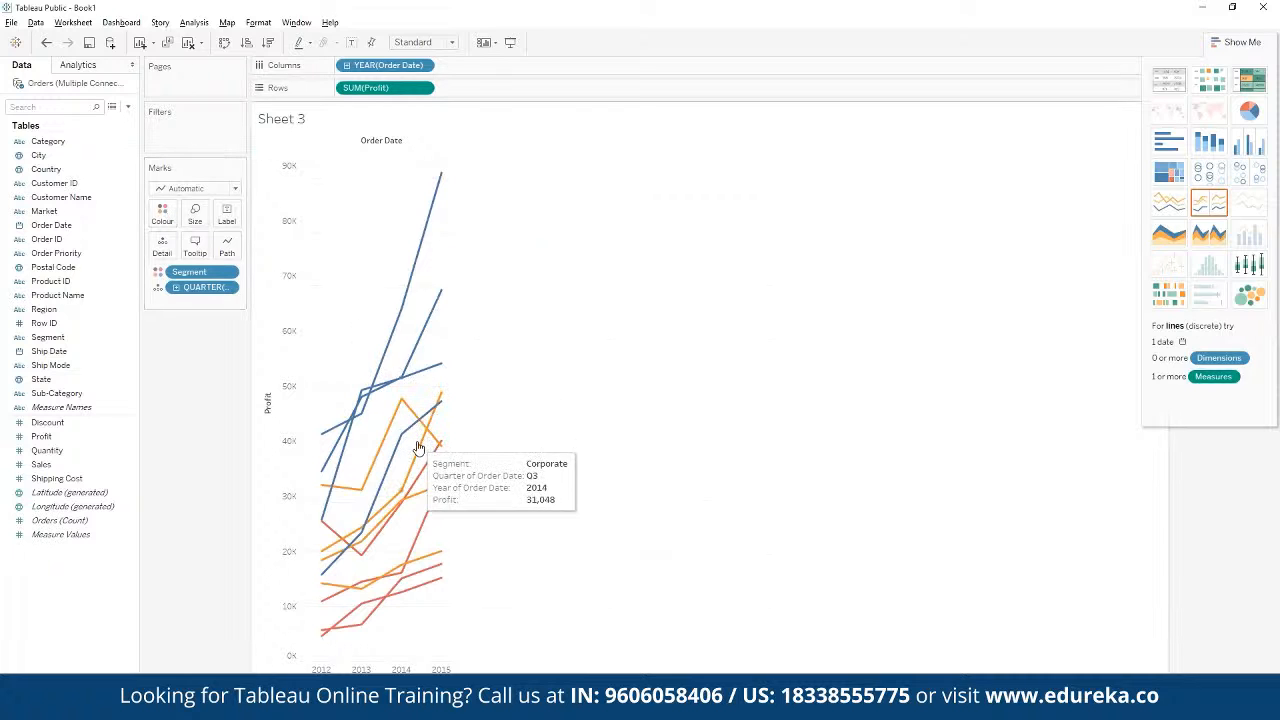
left_click(345, 65)
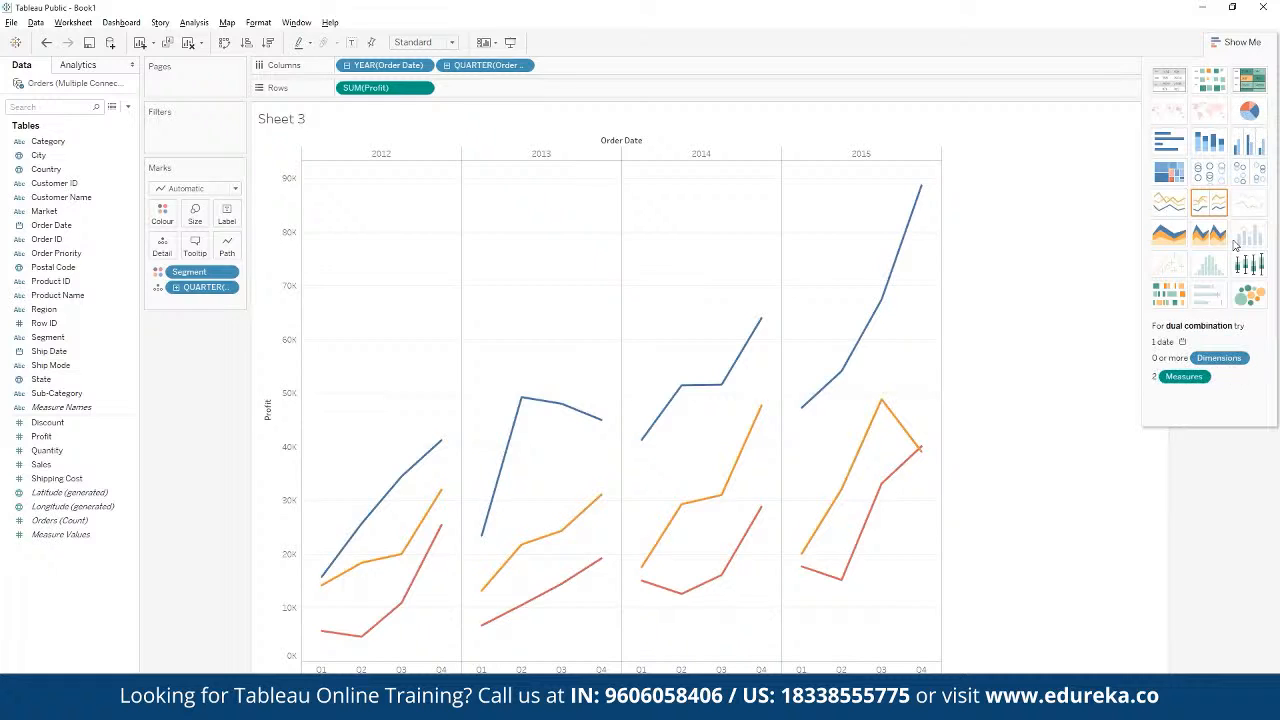
Step: Try a Gantt view of the quarterly segment profit and change the chart to packed bubbles
left_click(1179, 299)
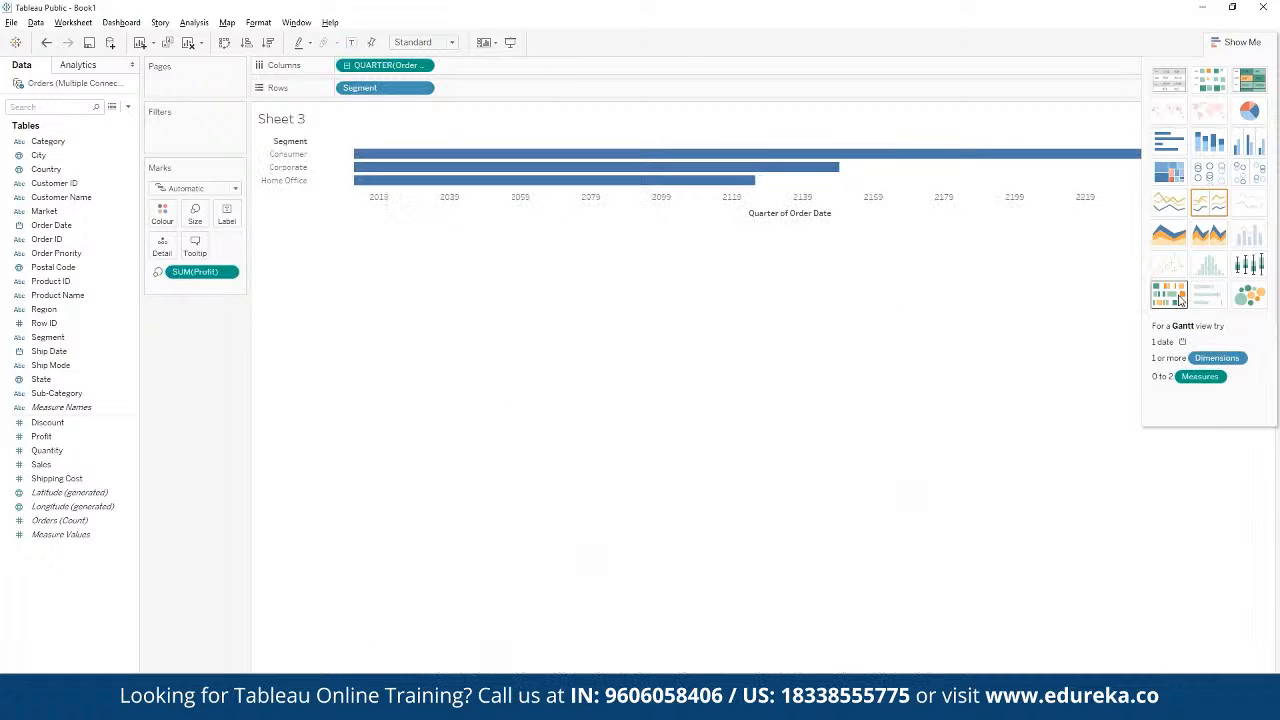
left_click(1241, 303)
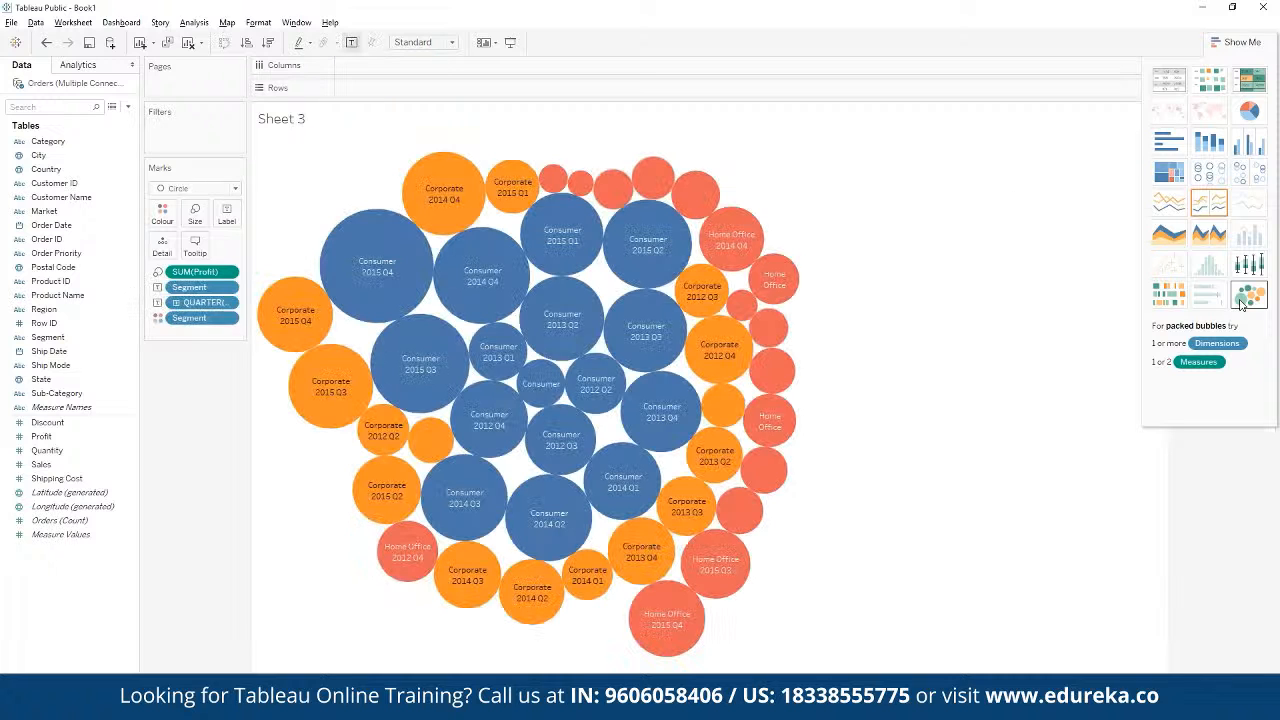
left_click(1271, 354)
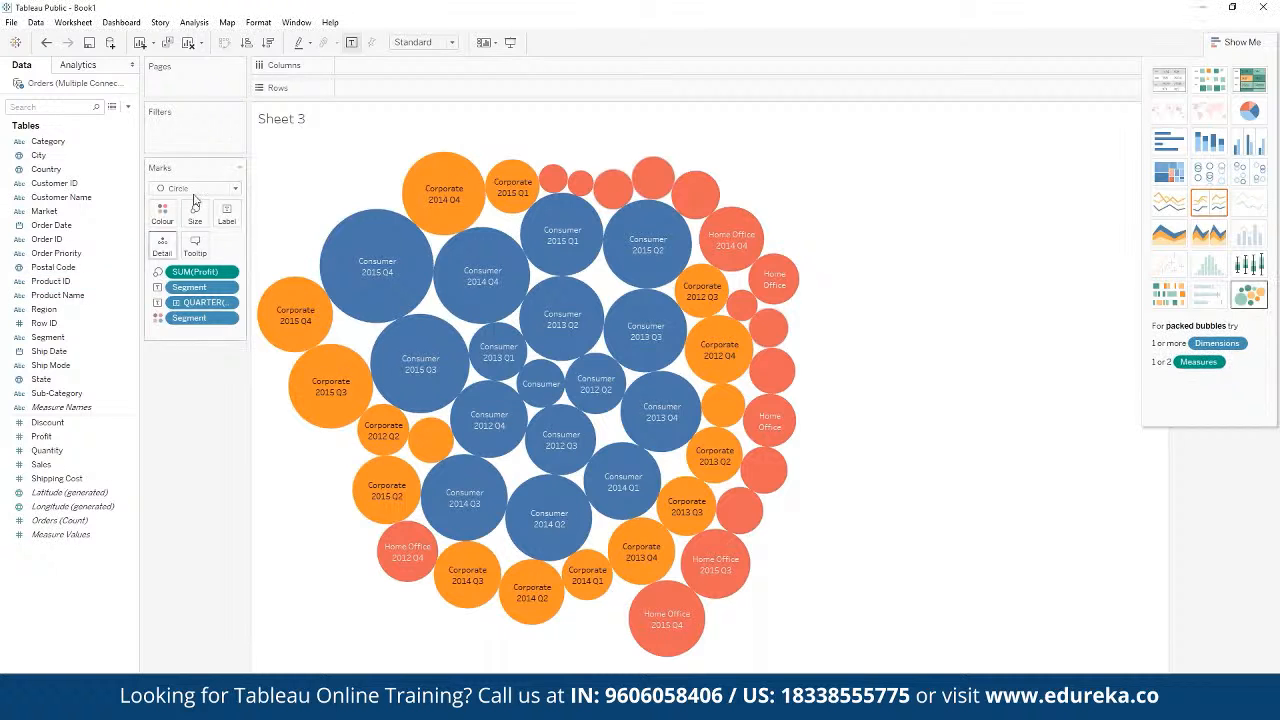
Step: Create a new dashboard and set its Phone layout size to Fit width
left_click(134, 24)
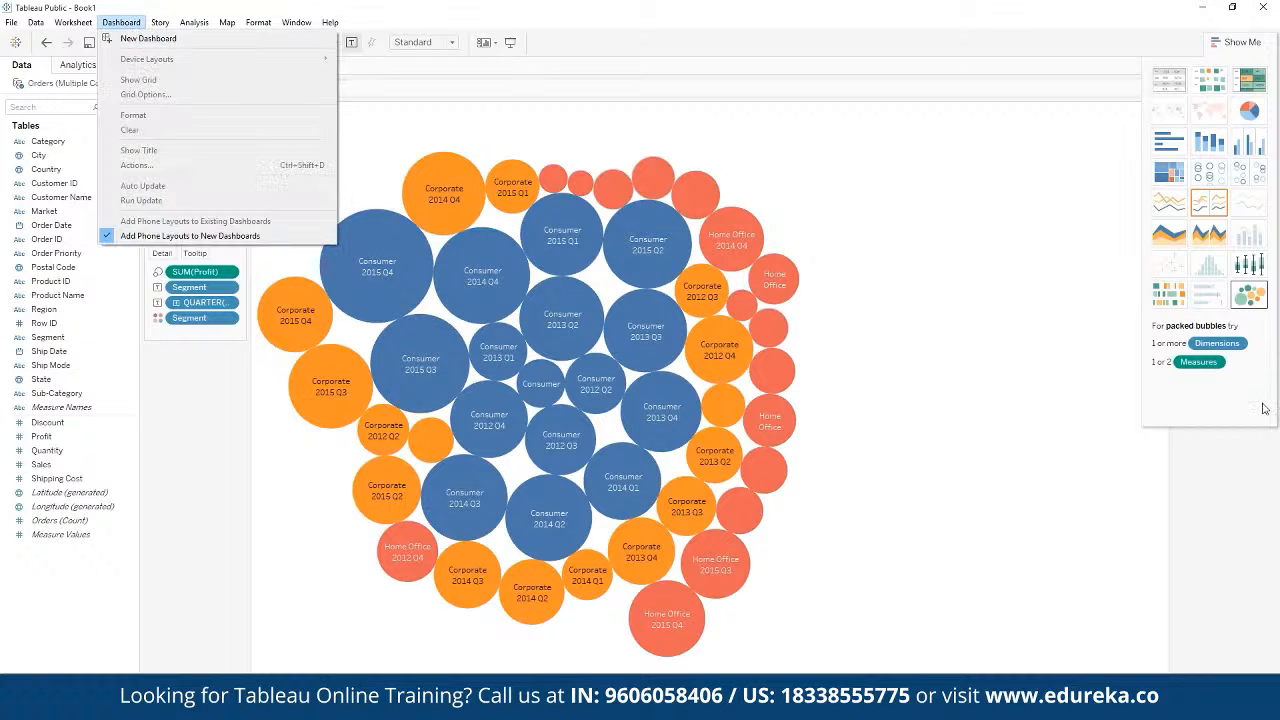
left_click(125, 39)
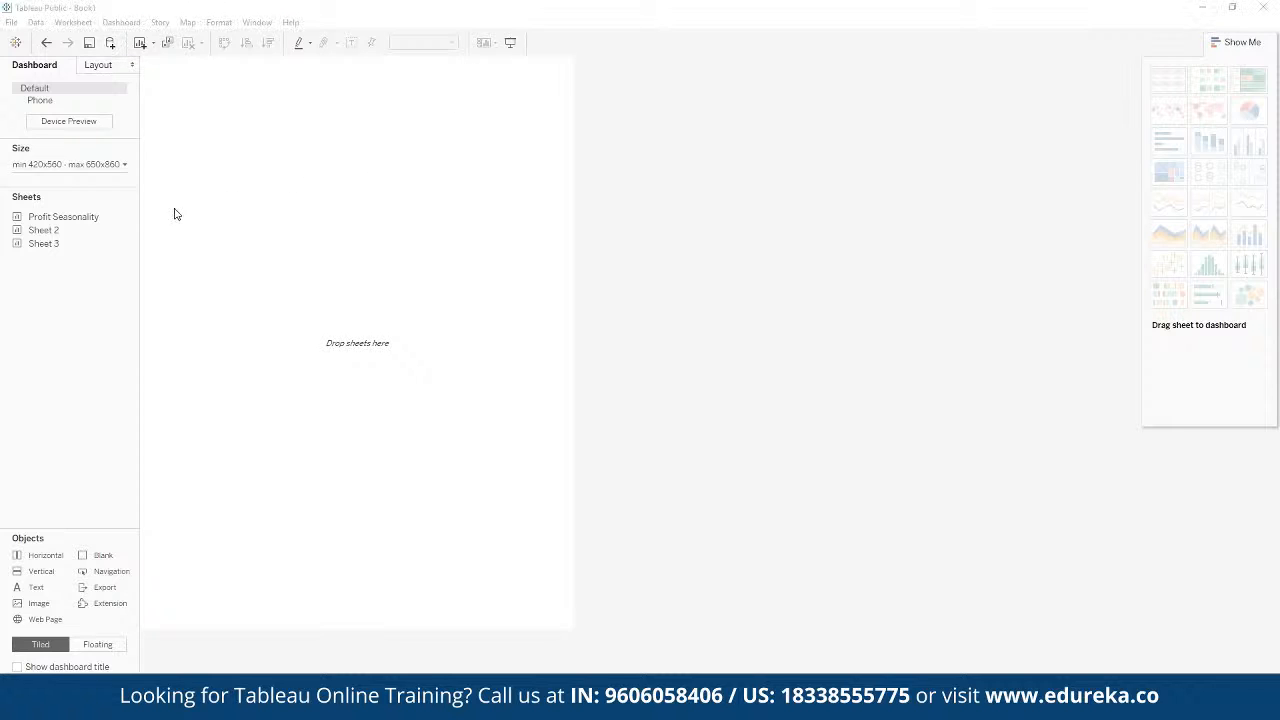
left_click(77, 107)
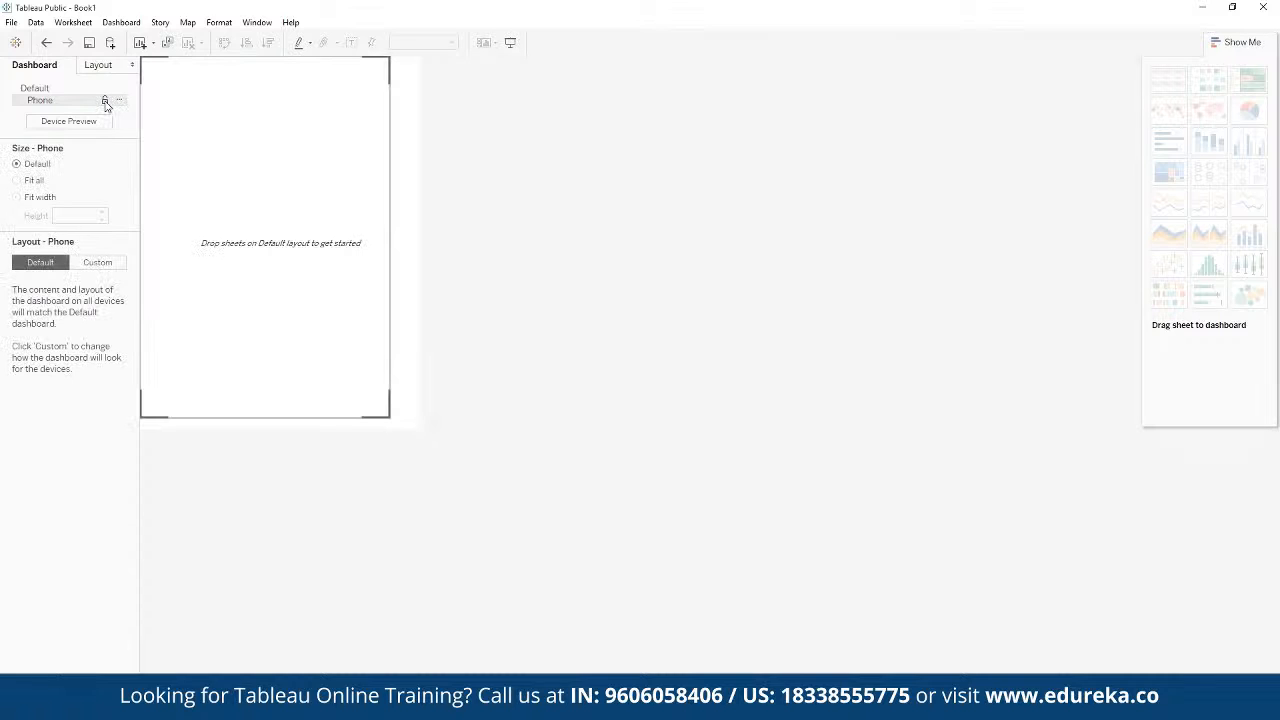
left_click(42, 180)
left_click(38, 198)
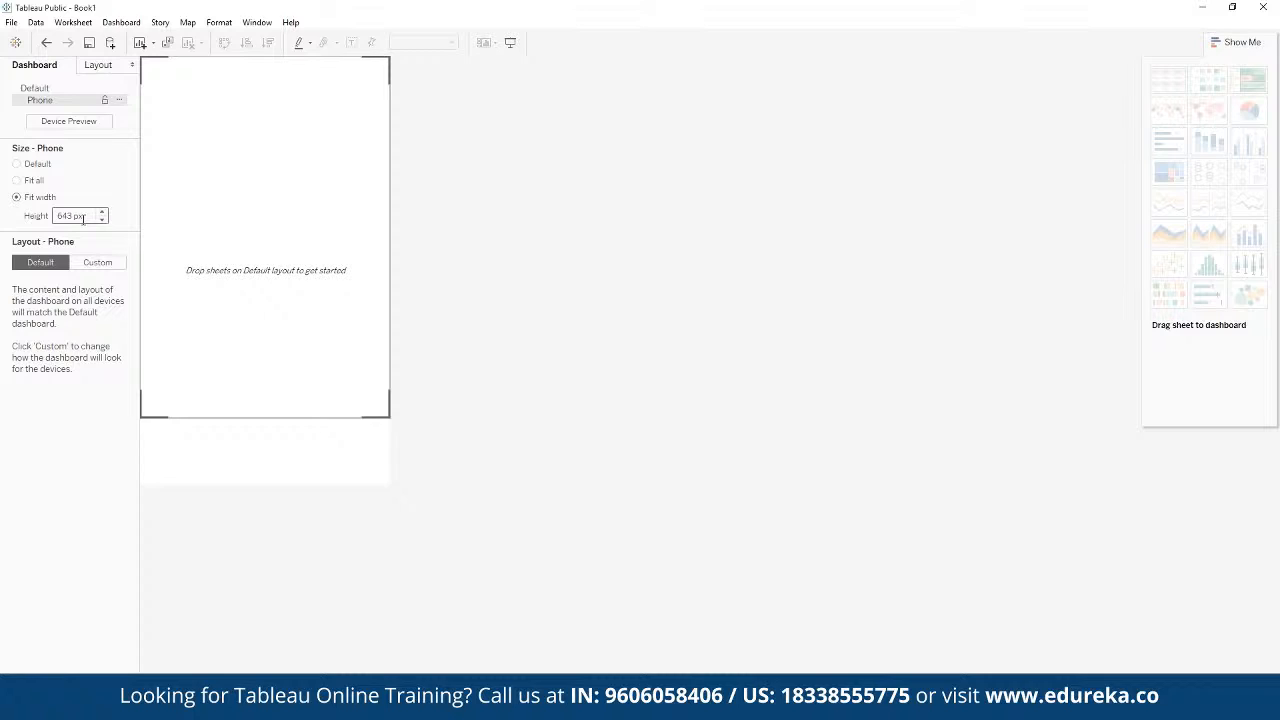
left_click(1266, 428)
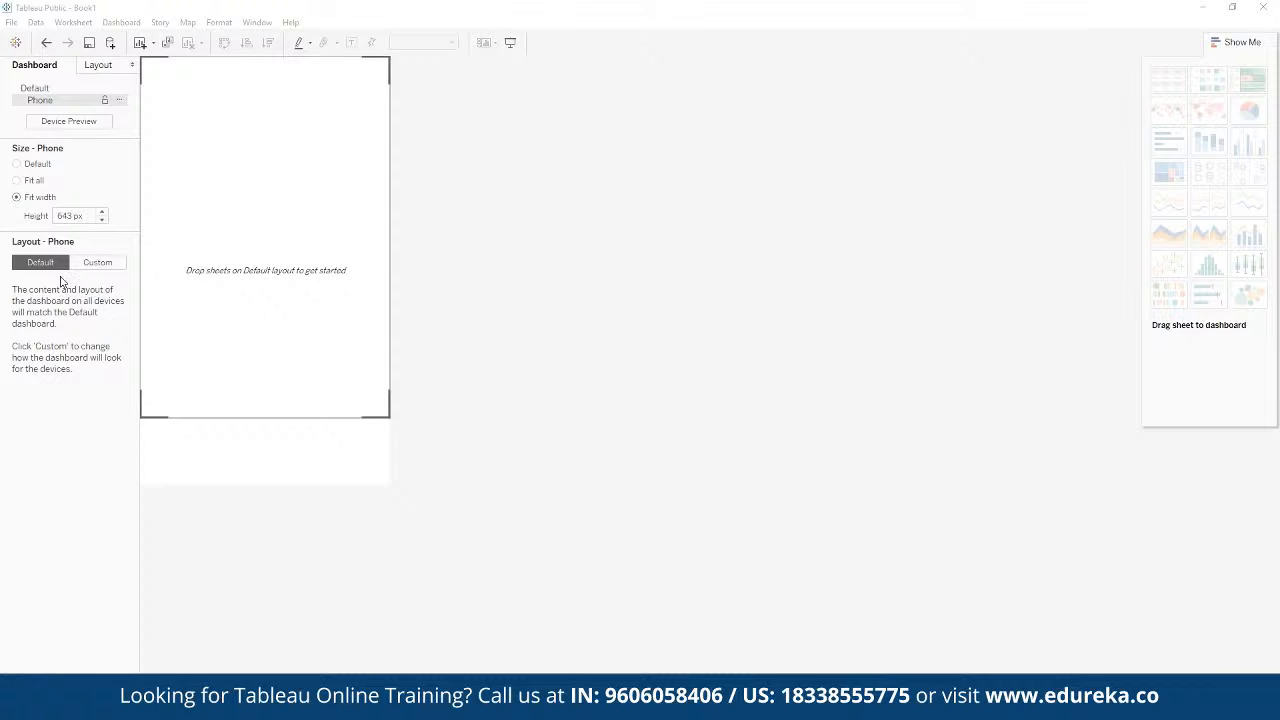
Step: Switch the dashboard's Phone layout to Custom and try the Horizontal and Blank objects
left_click(97, 262)
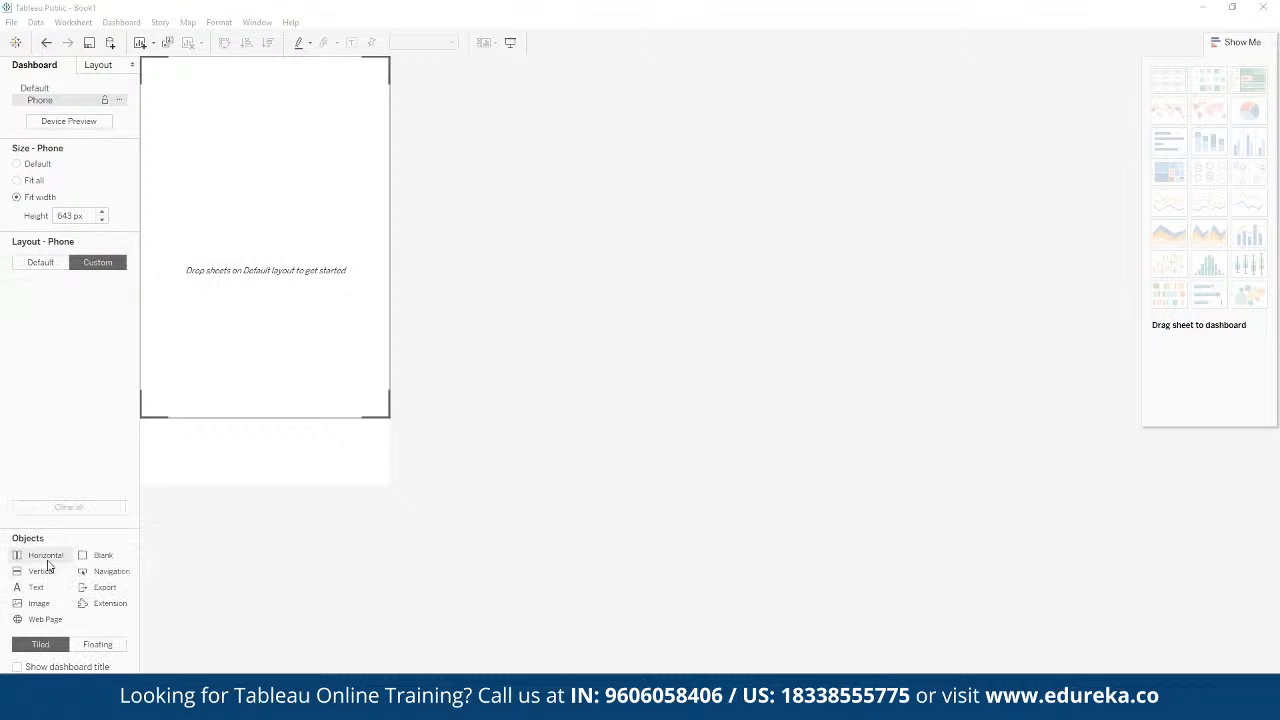
left_click_drag(47, 562, 62, 402)
left_click(110, 556)
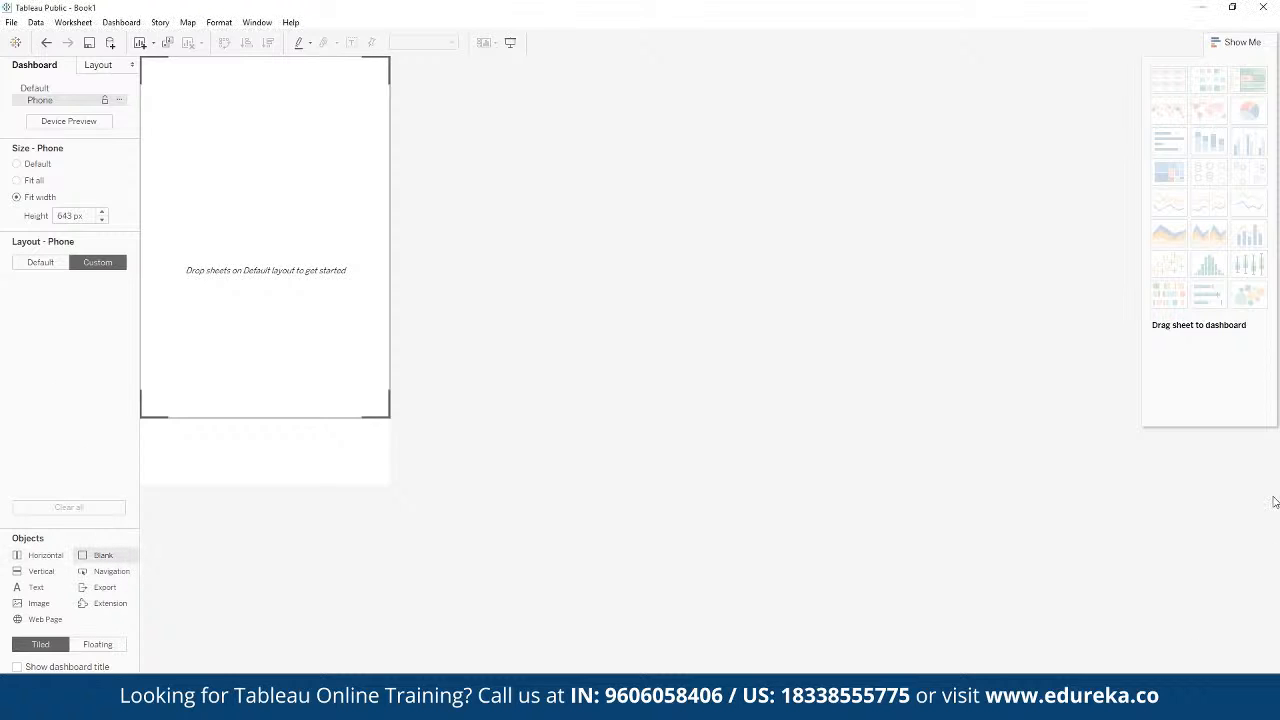
left_click(1268, 420)
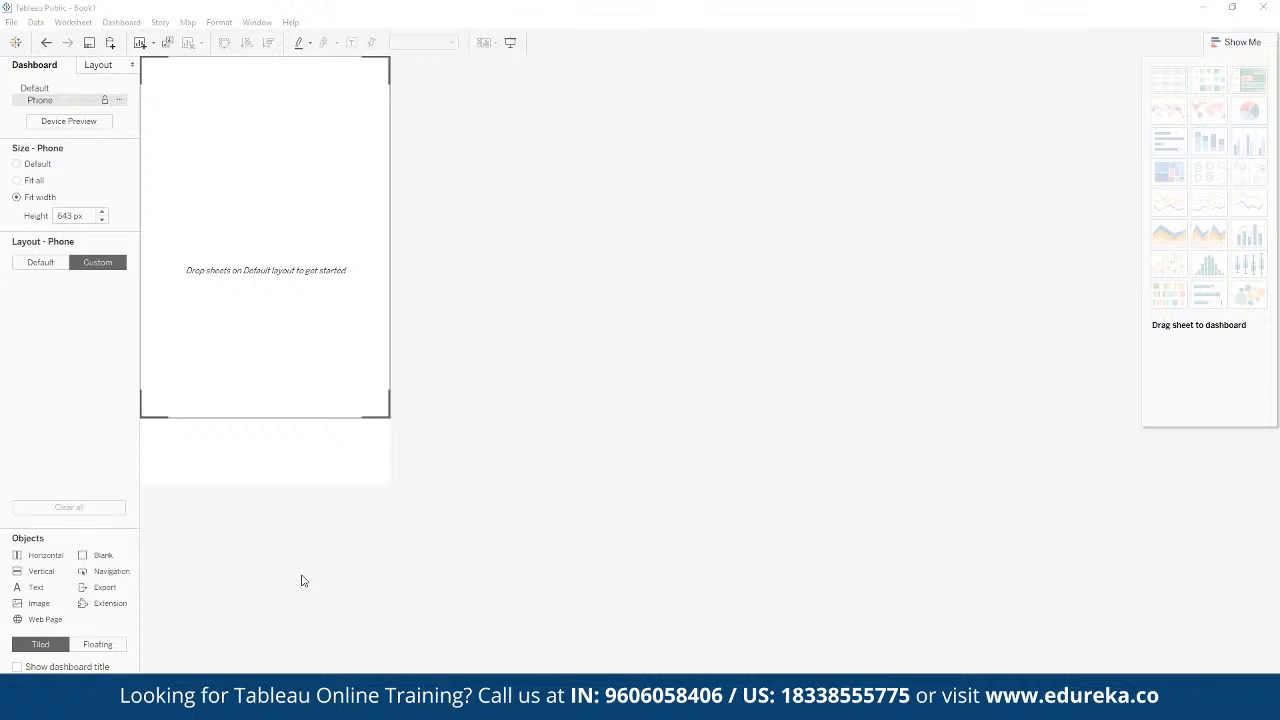